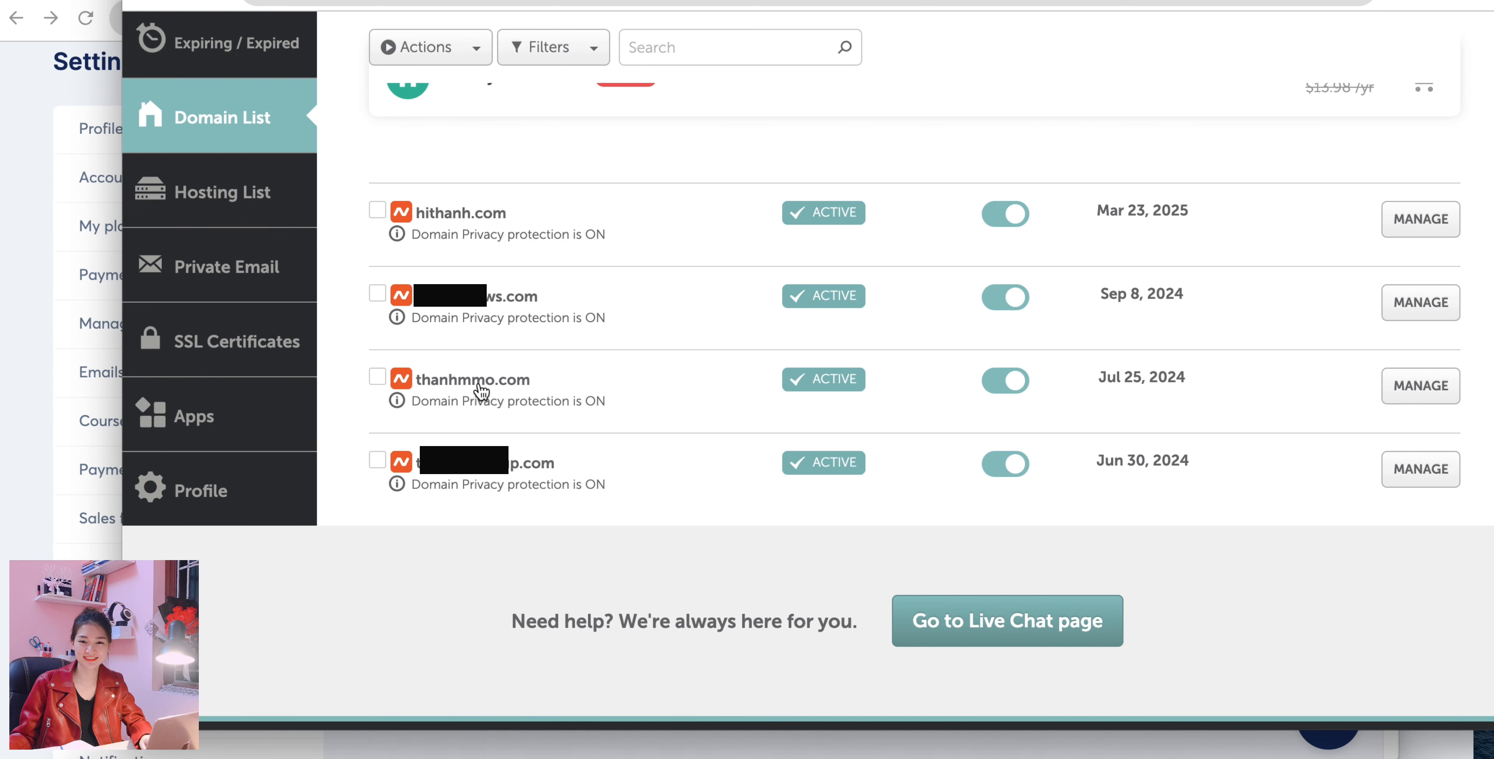
Open the advanced DNS settings of the domain thanhmmo.com in Namecheap.
left_click(1427, 384)
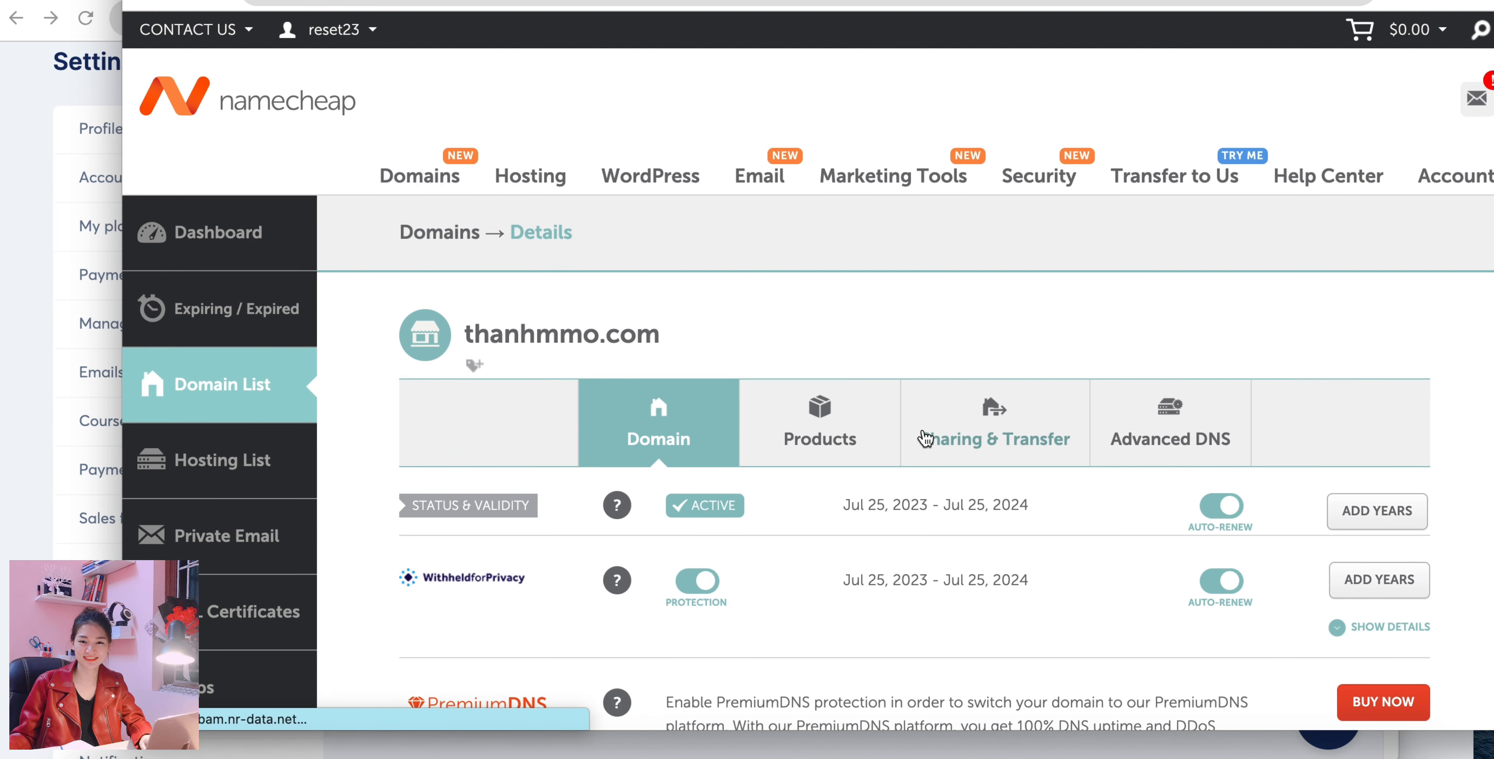
scroll(925, 439, "down", 3)
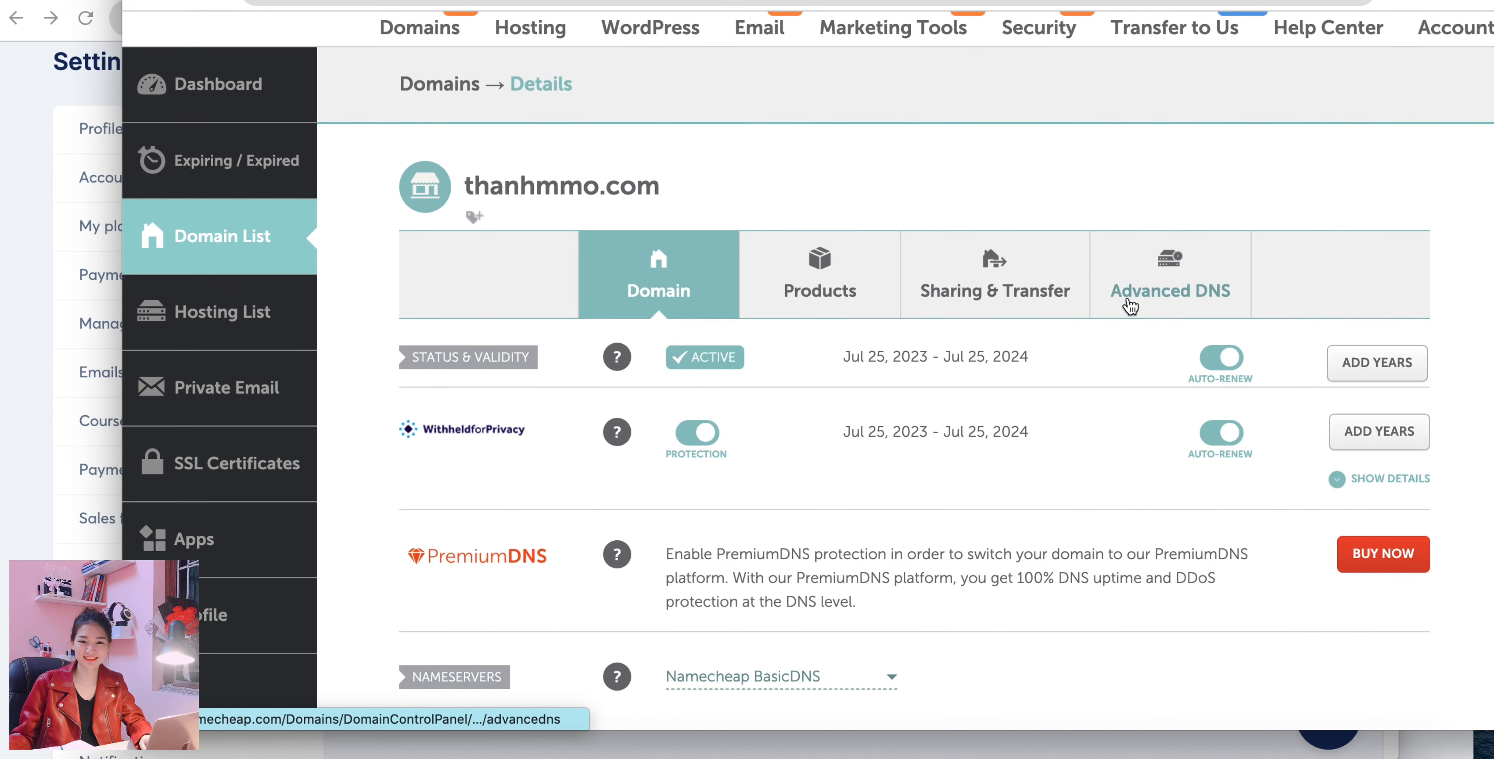
left_click(1165, 304)
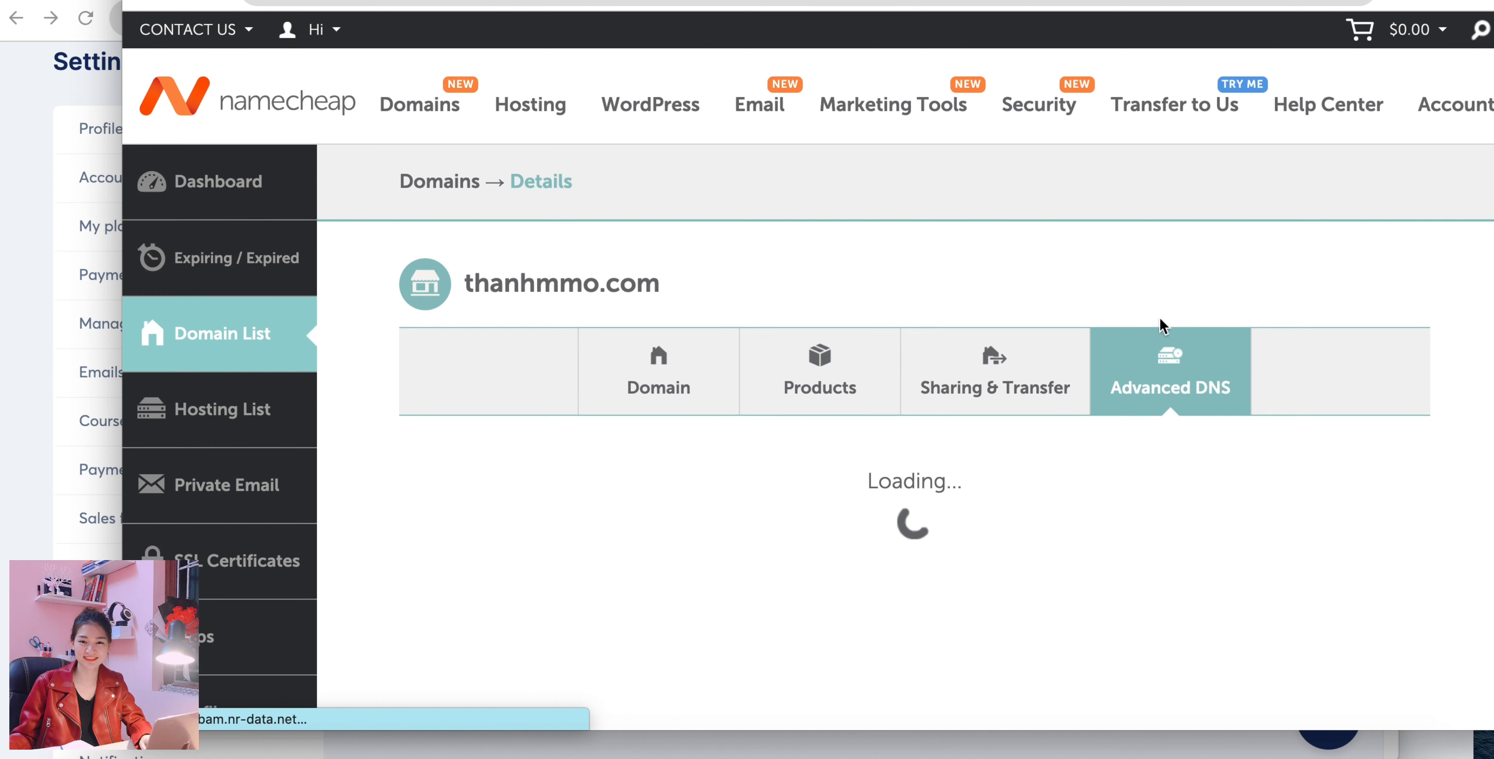
scroll(1147, 420, "down", 5)
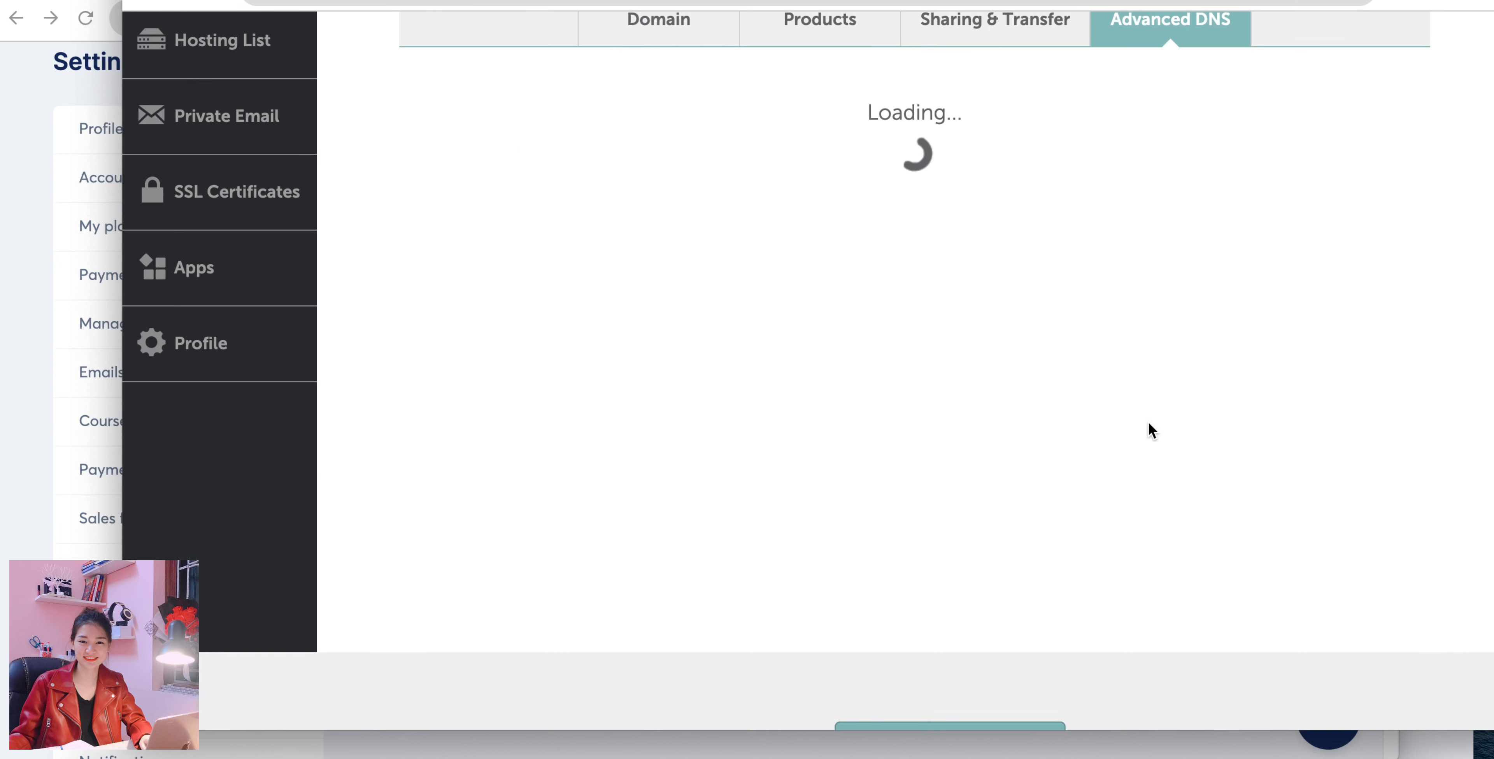
scroll(967, 361, "up", 1)
scroll(965, 360, "down", 1)
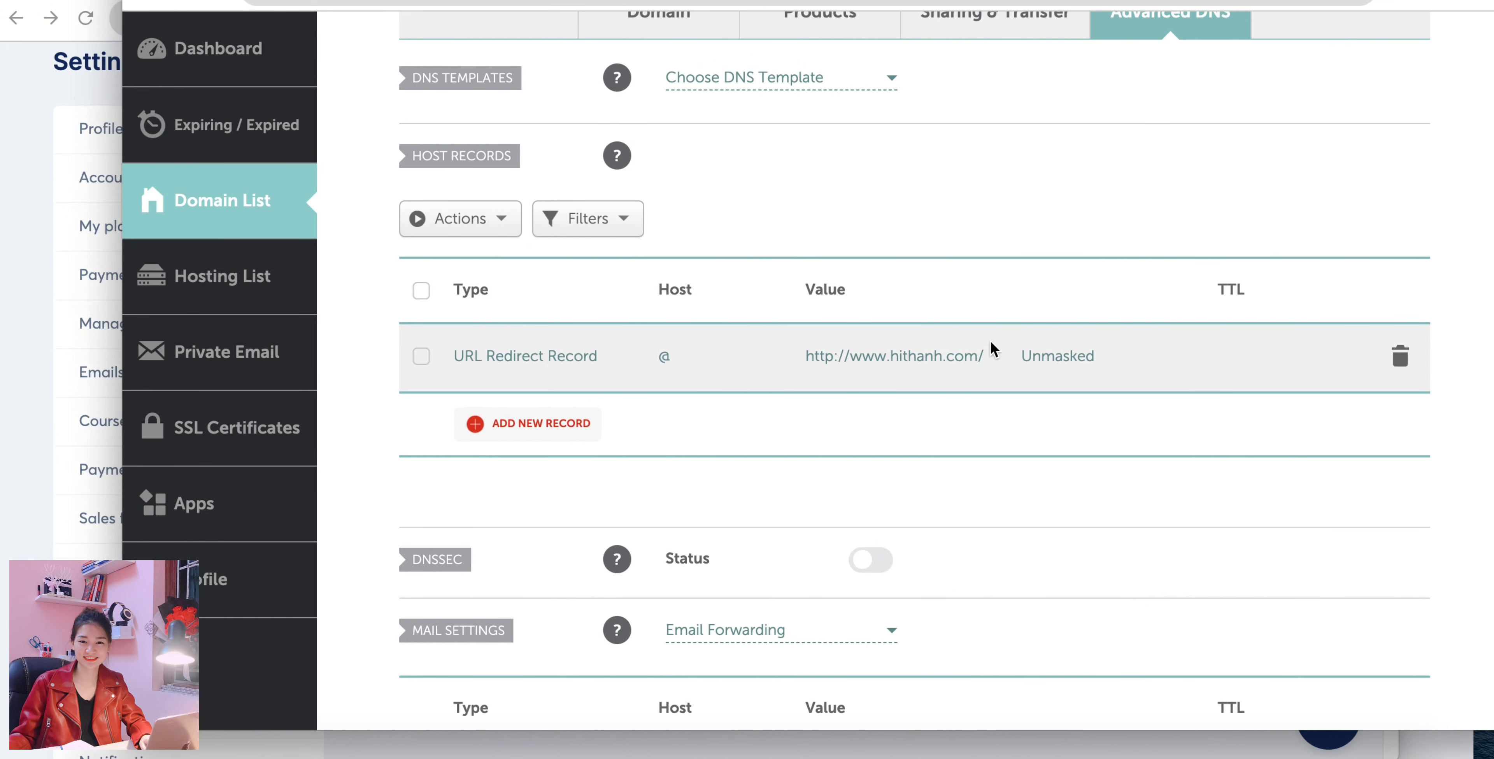
left_click(1400, 359)
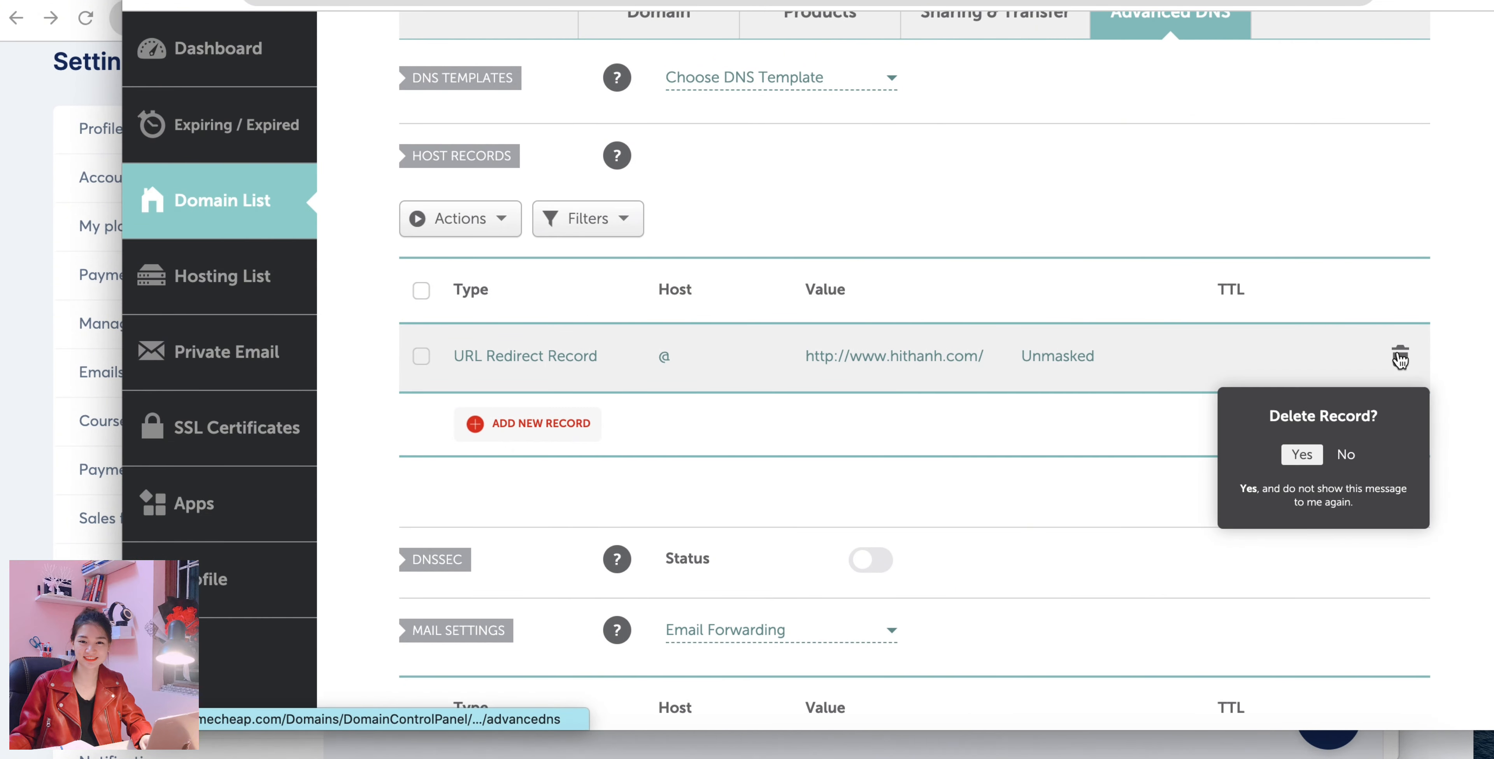
left_click(1299, 456)
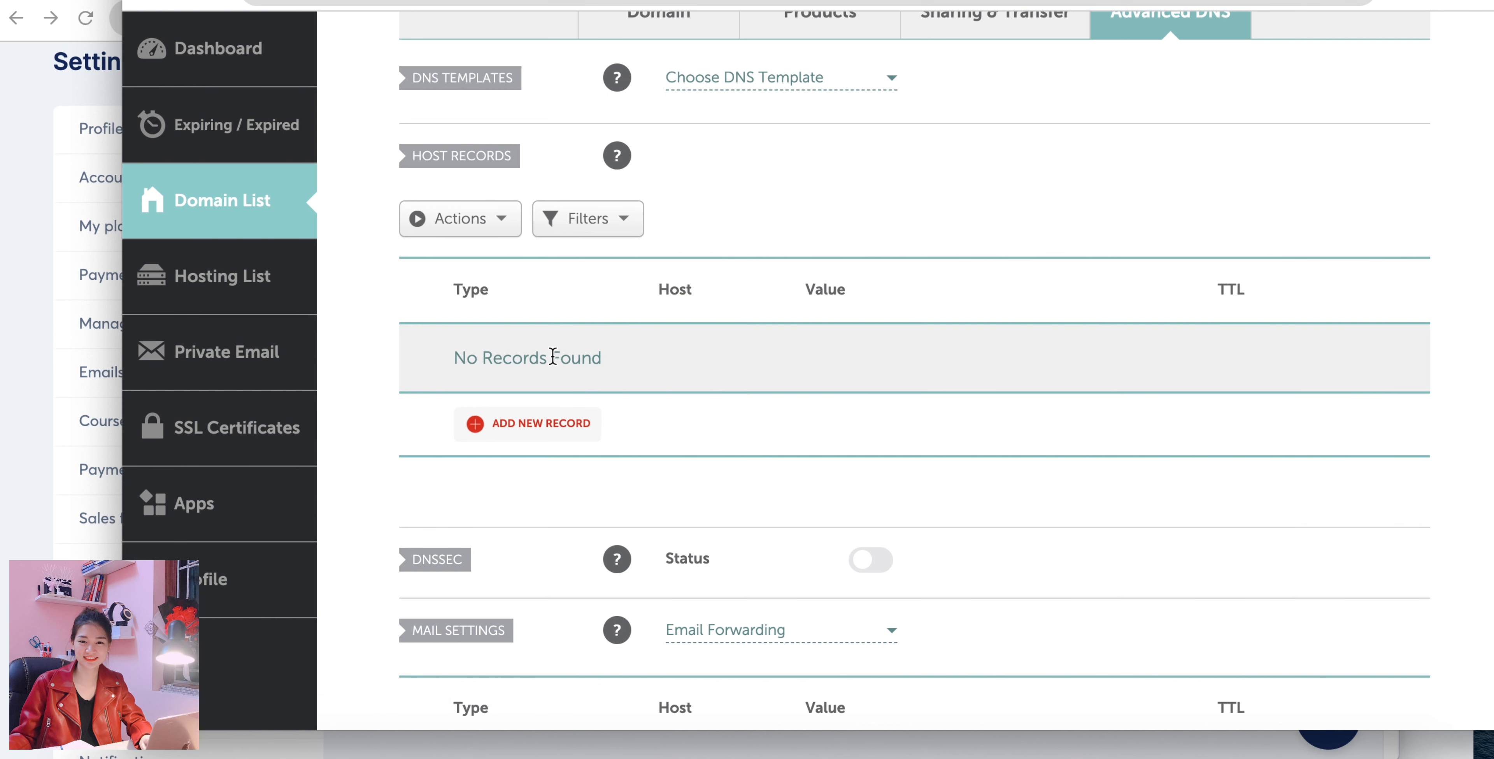
Switch to the custom domains settings in systeme.io and open the form for adding a domain.
left_click(50, 349)
scroll(1045, 257, "up", 2)
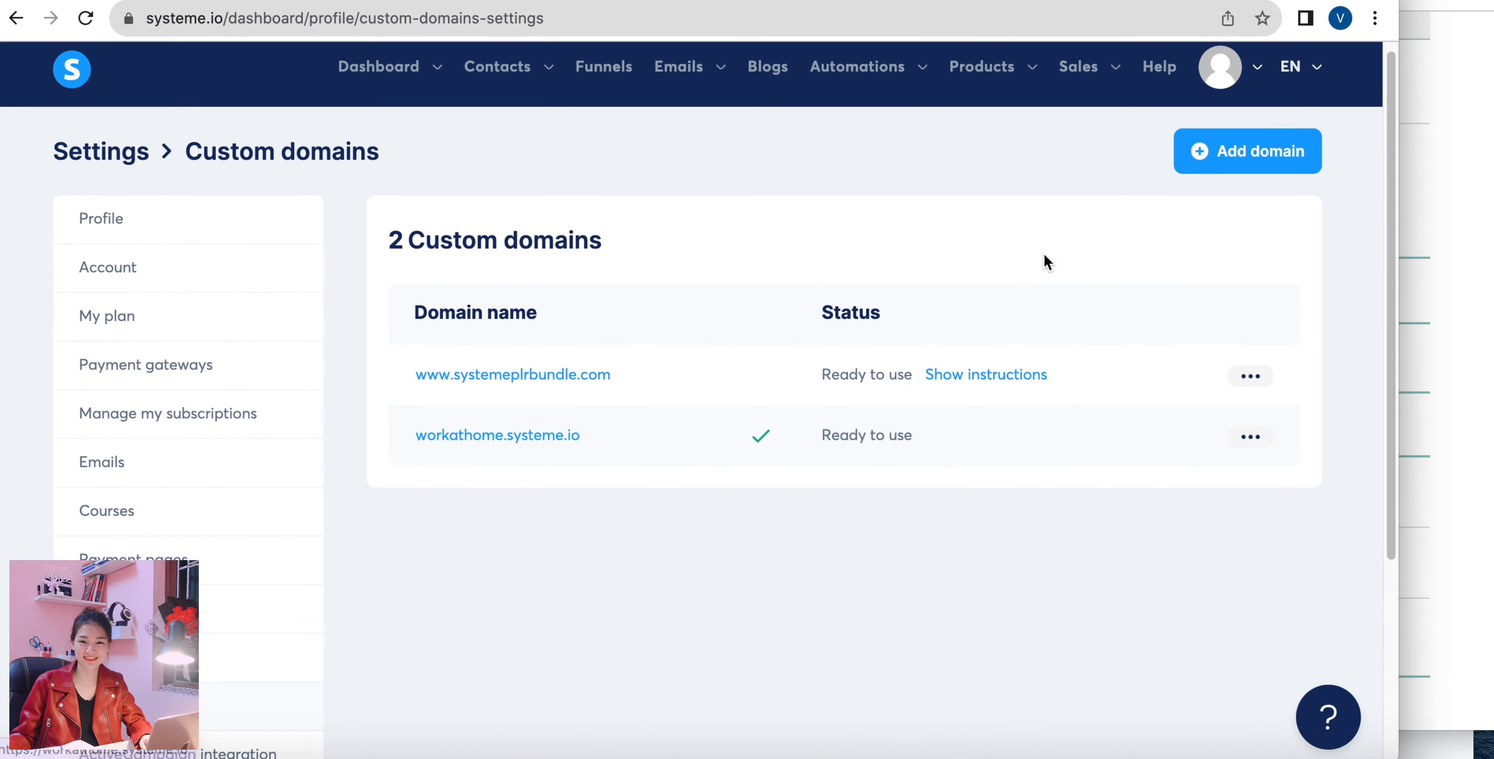
left_click(1223, 81)
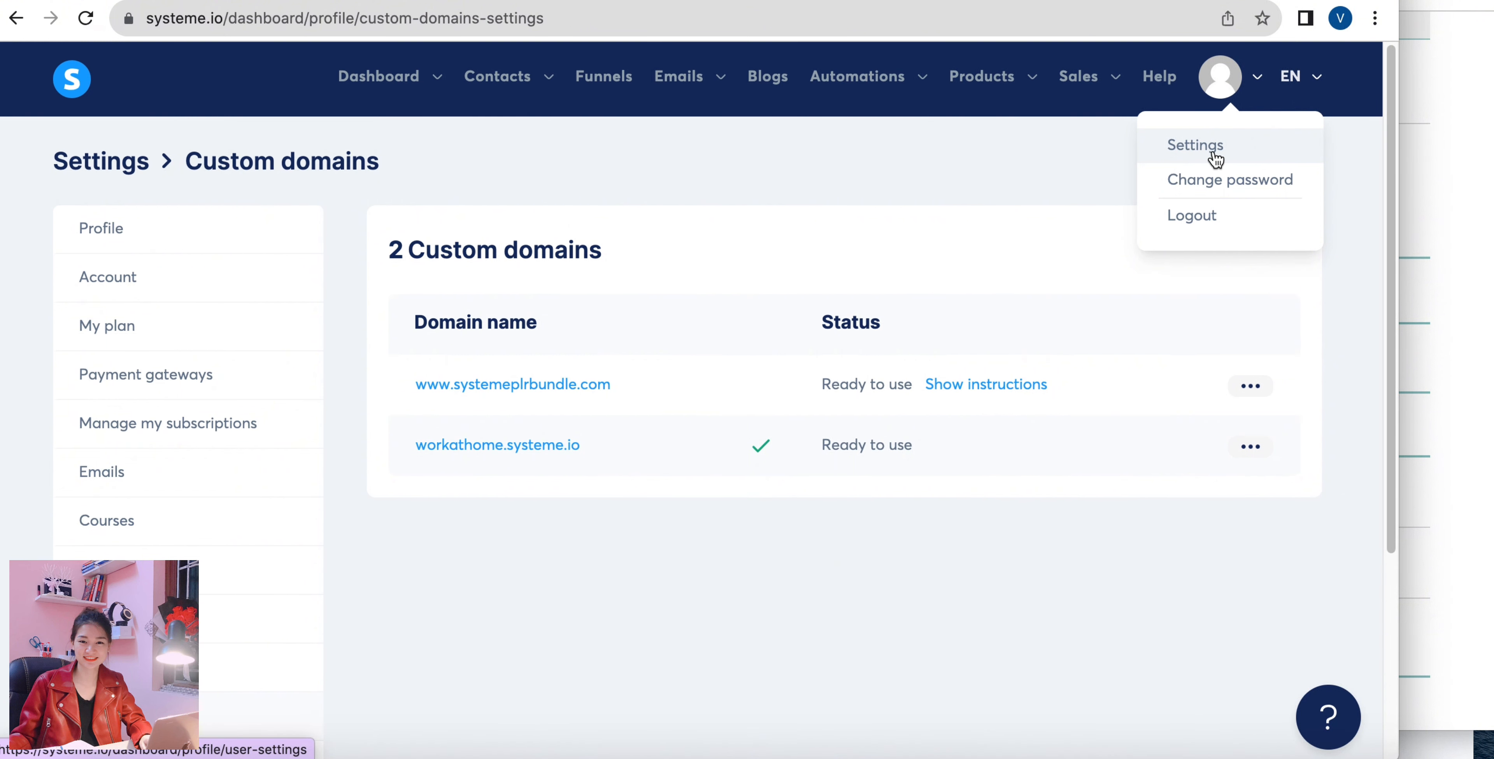
scroll(477, 660, "down", 3)
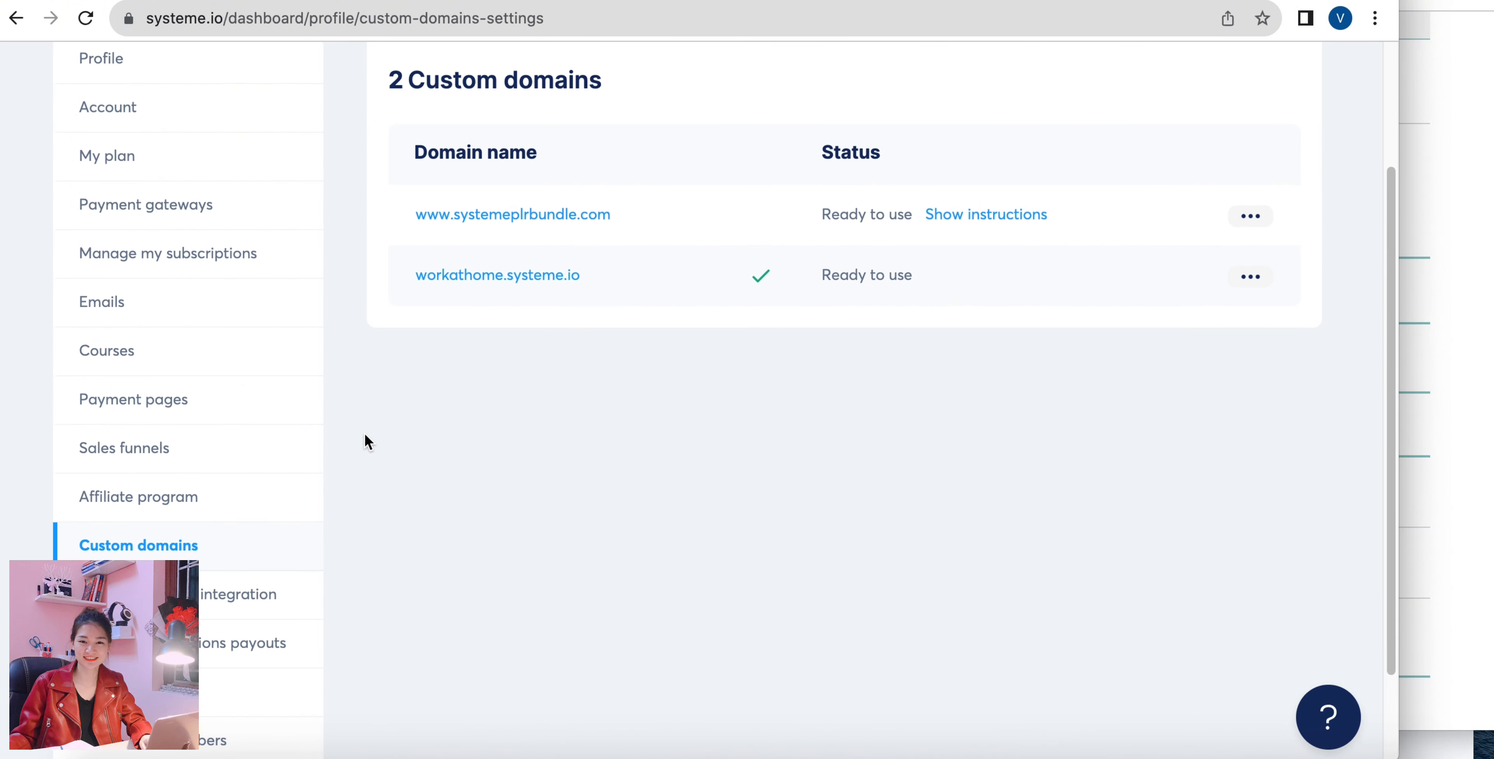
scroll(364, 432, "down", 2)
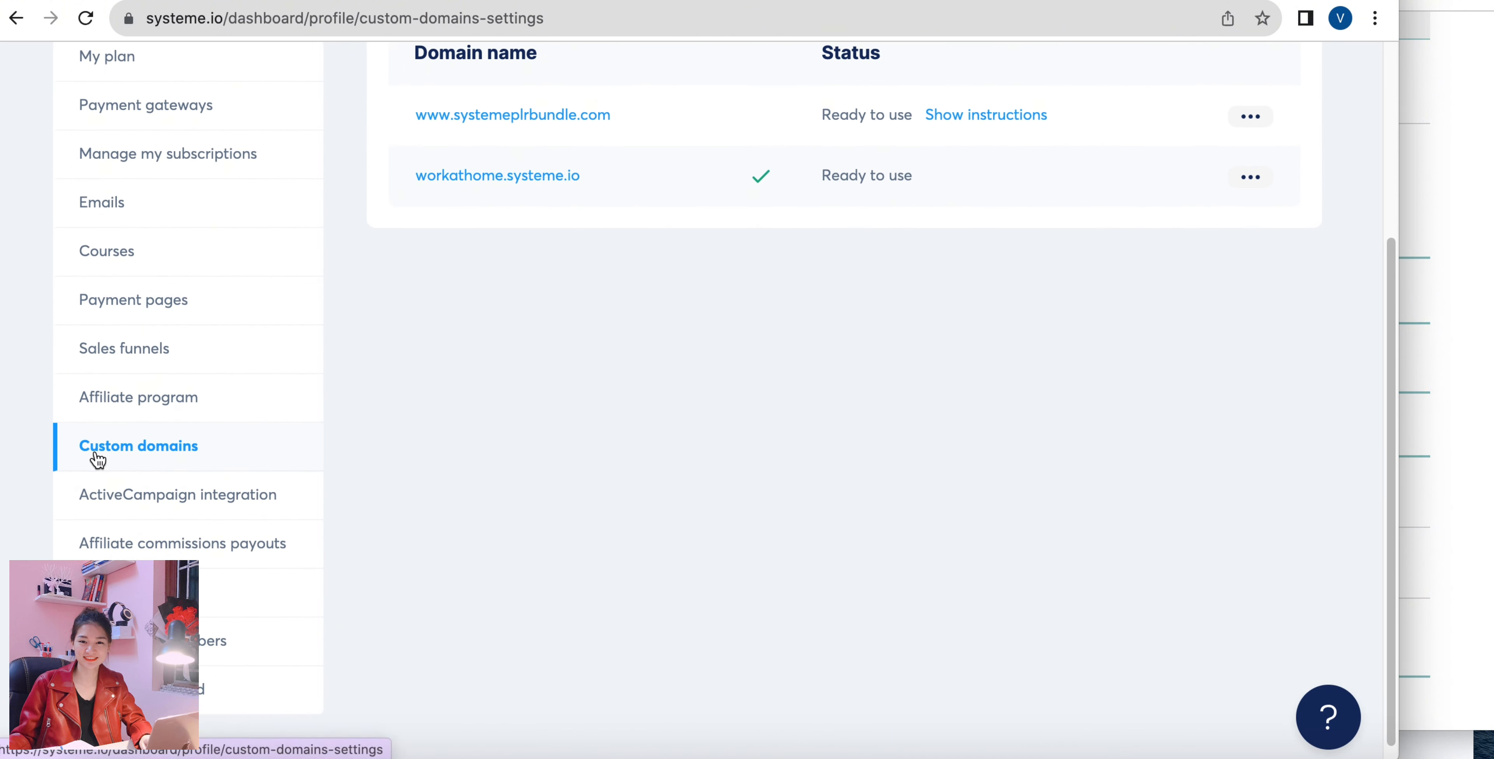
scroll(545, 455, "up", 5)
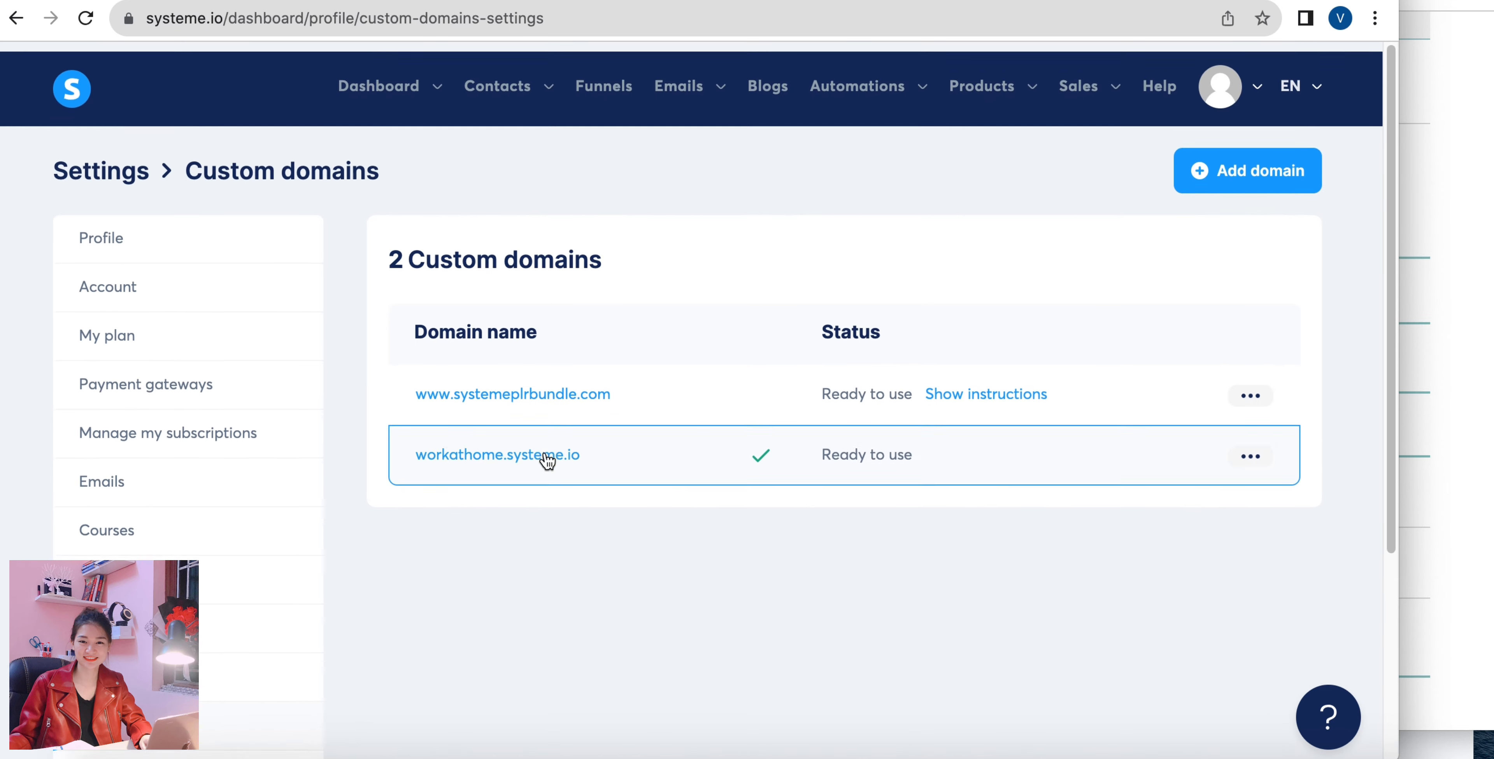
left_click(1214, 150)
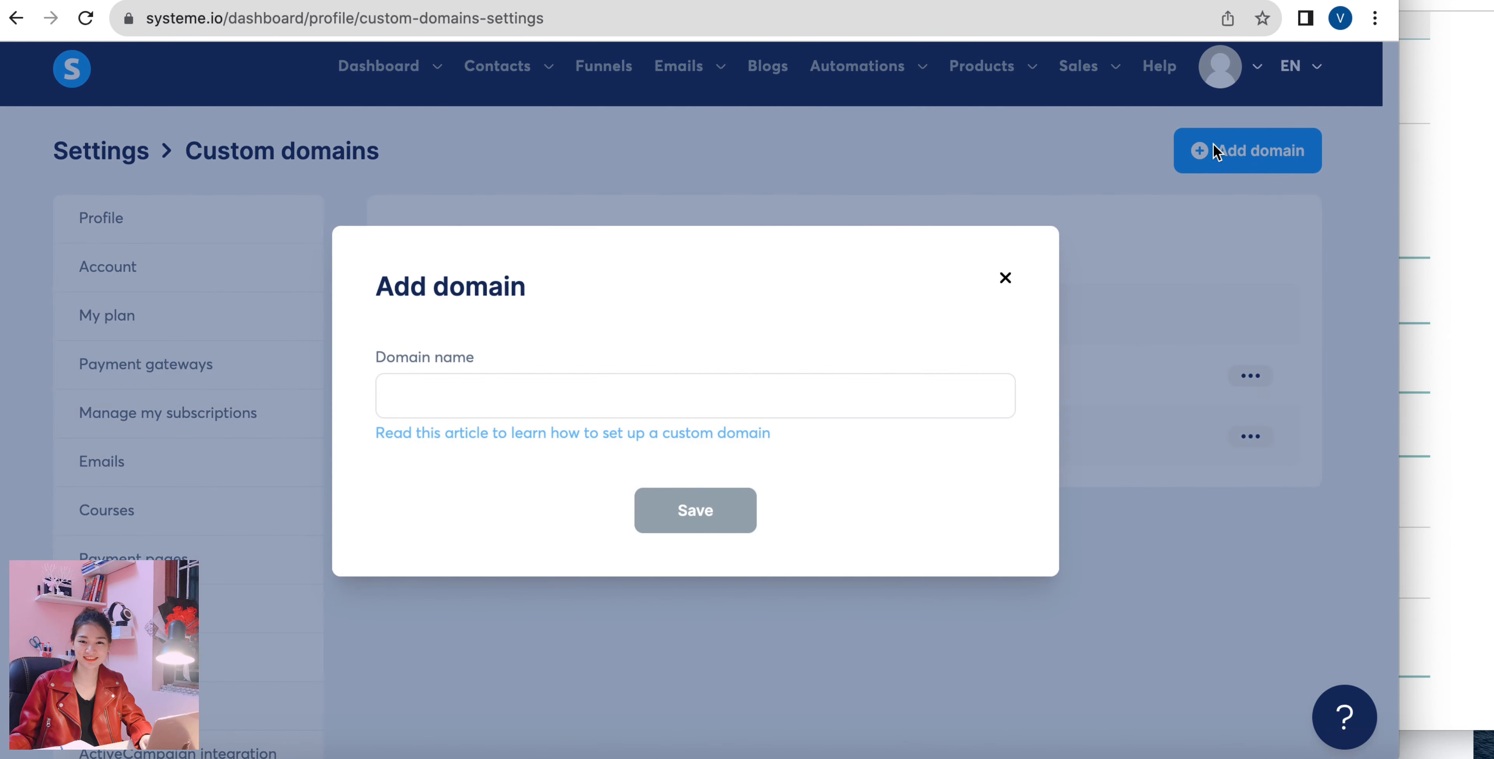
left_click(757, 399)
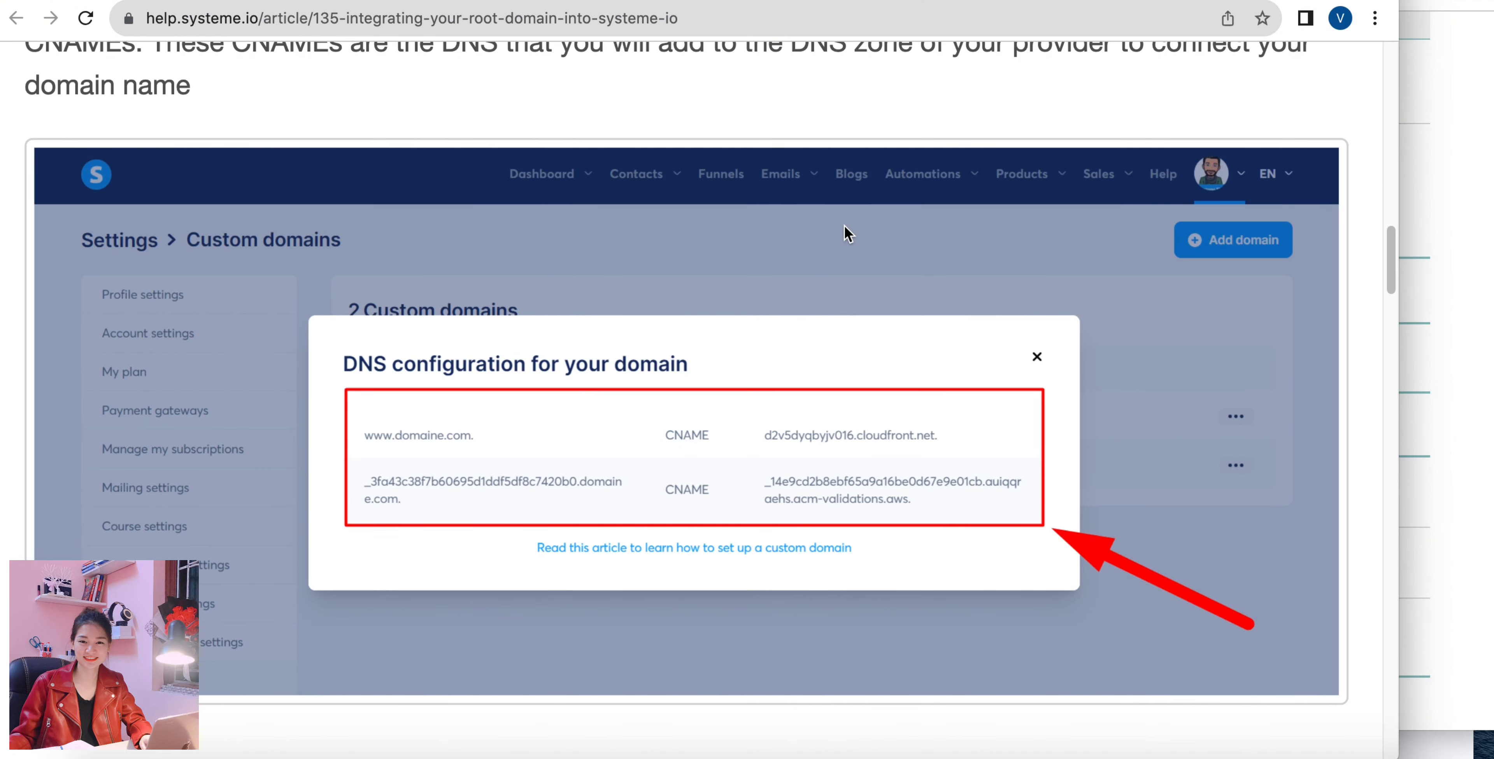
scroll(844, 224, "up", 8)
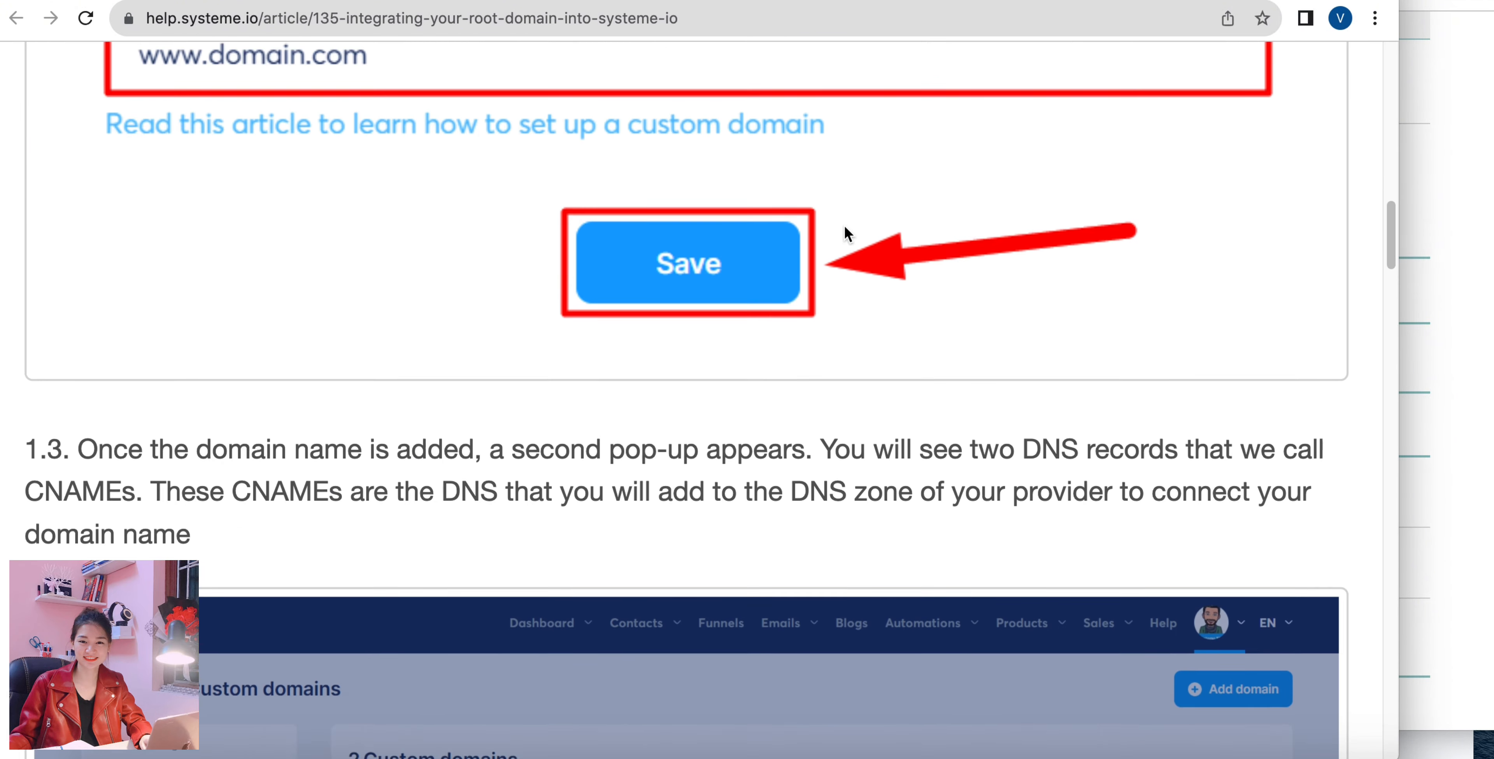
scroll(843, 224, "up", 15)
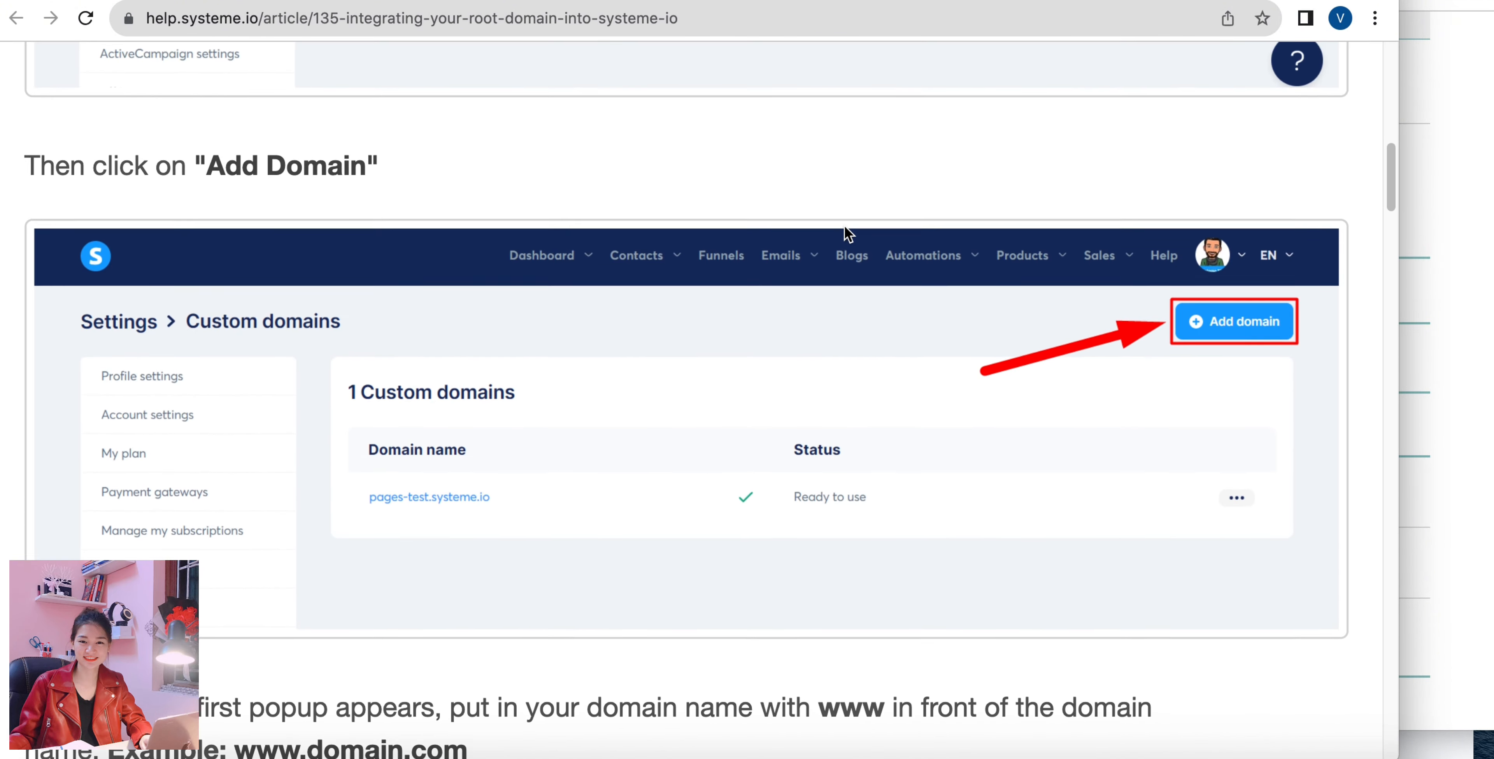
scroll(844, 228, "down", 7)
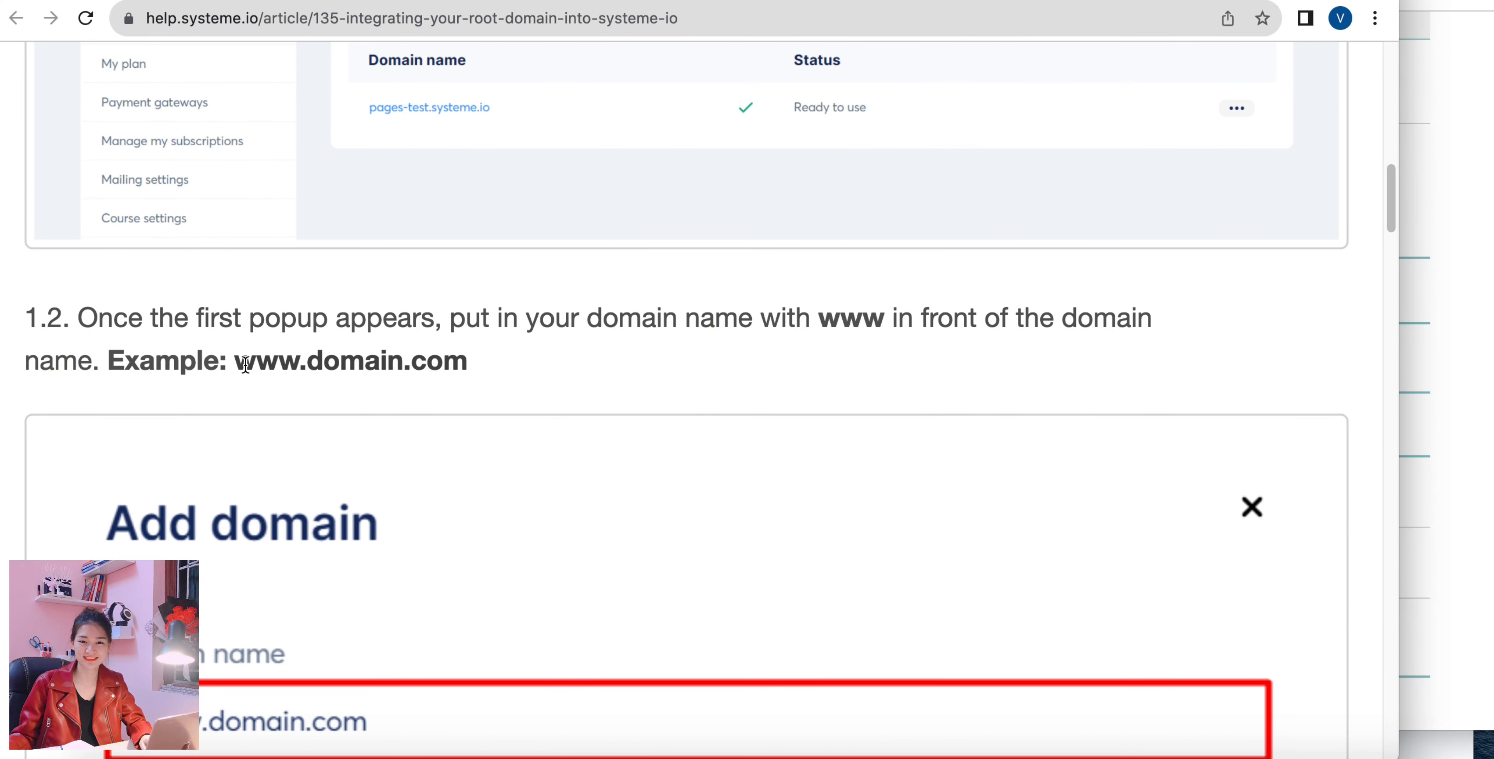
left_click_drag(235, 361, 465, 359)
key("super+c")
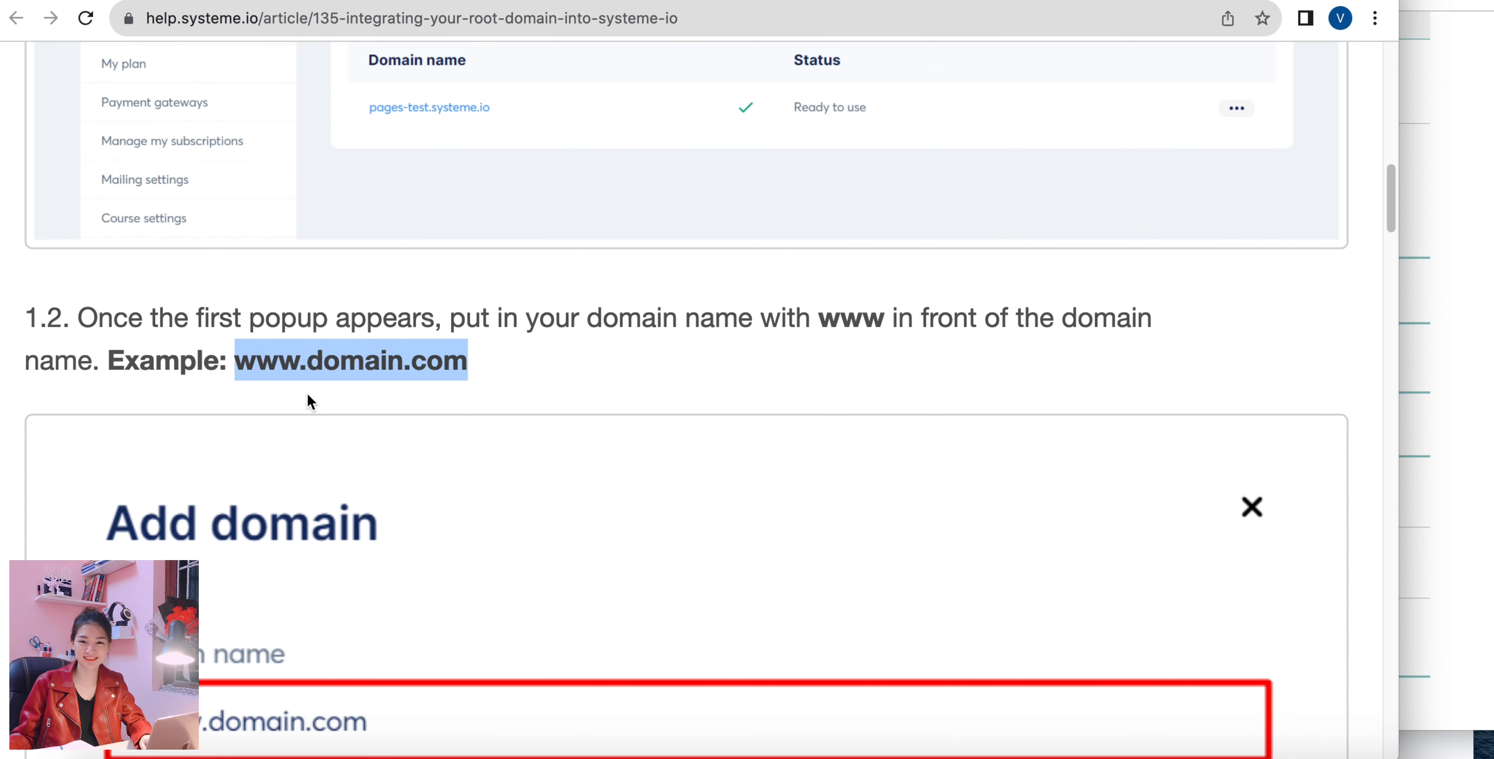
key("ctrl+Tab")
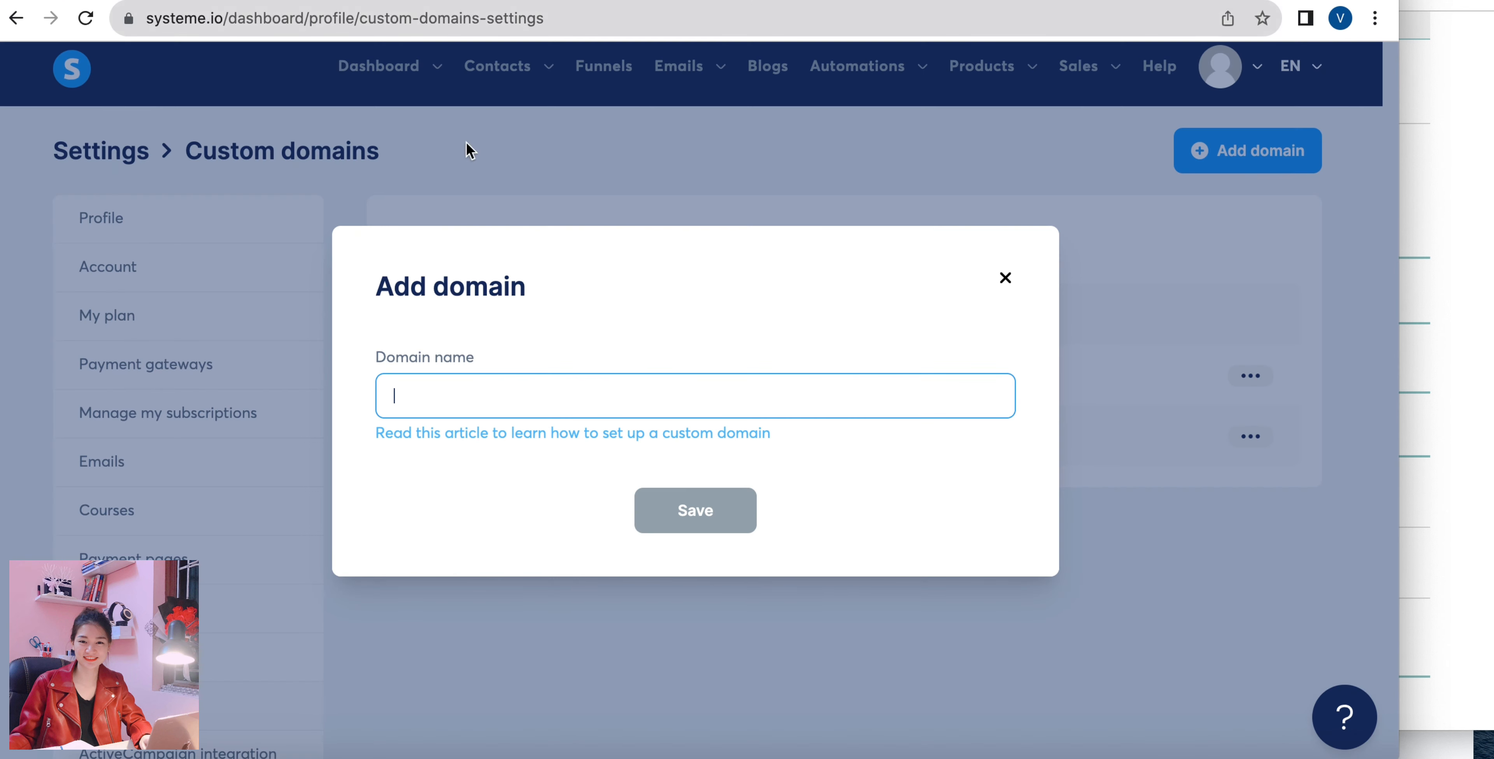
key("super+v")
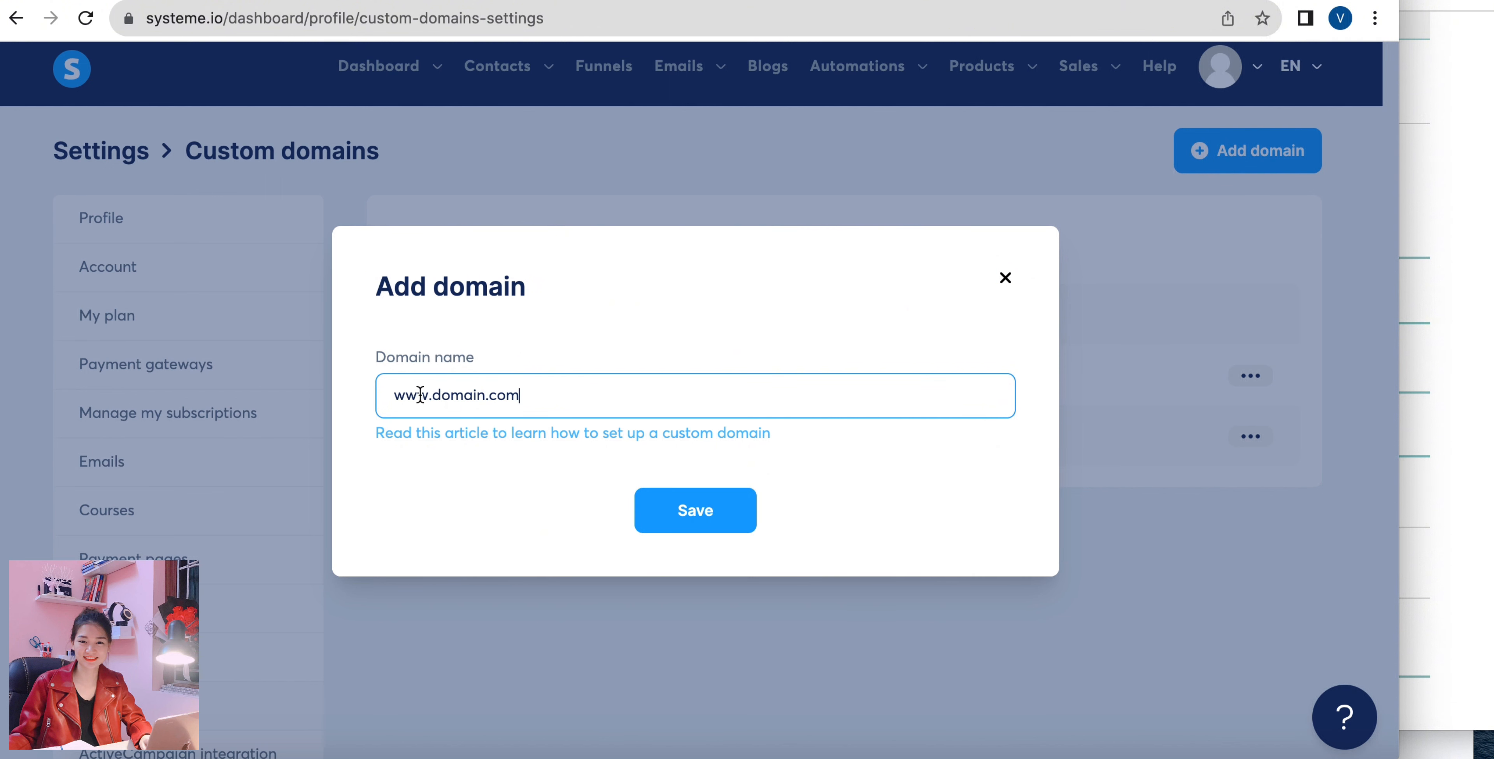
left_click_drag(435, 395, 484, 394)
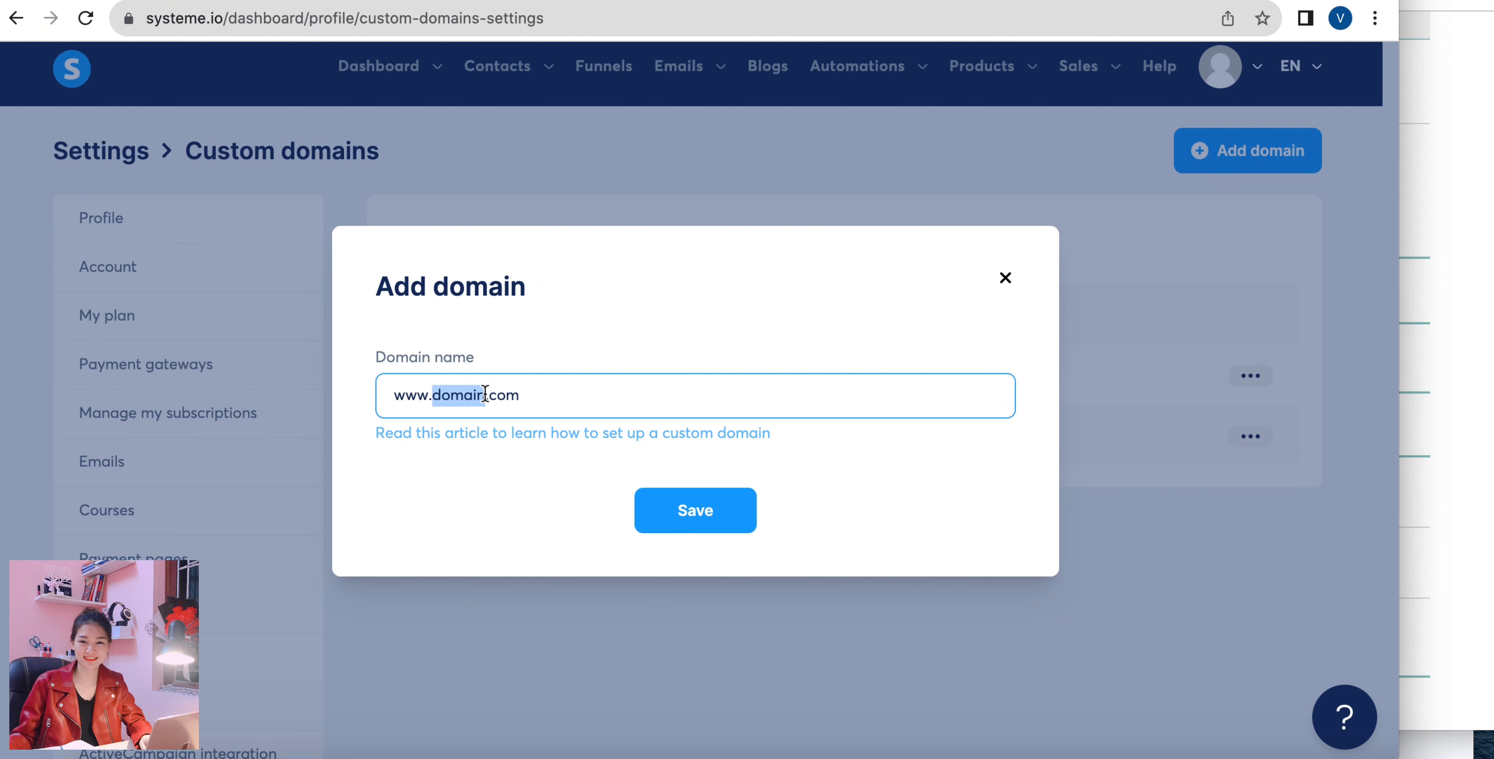
type("thanhmmo")
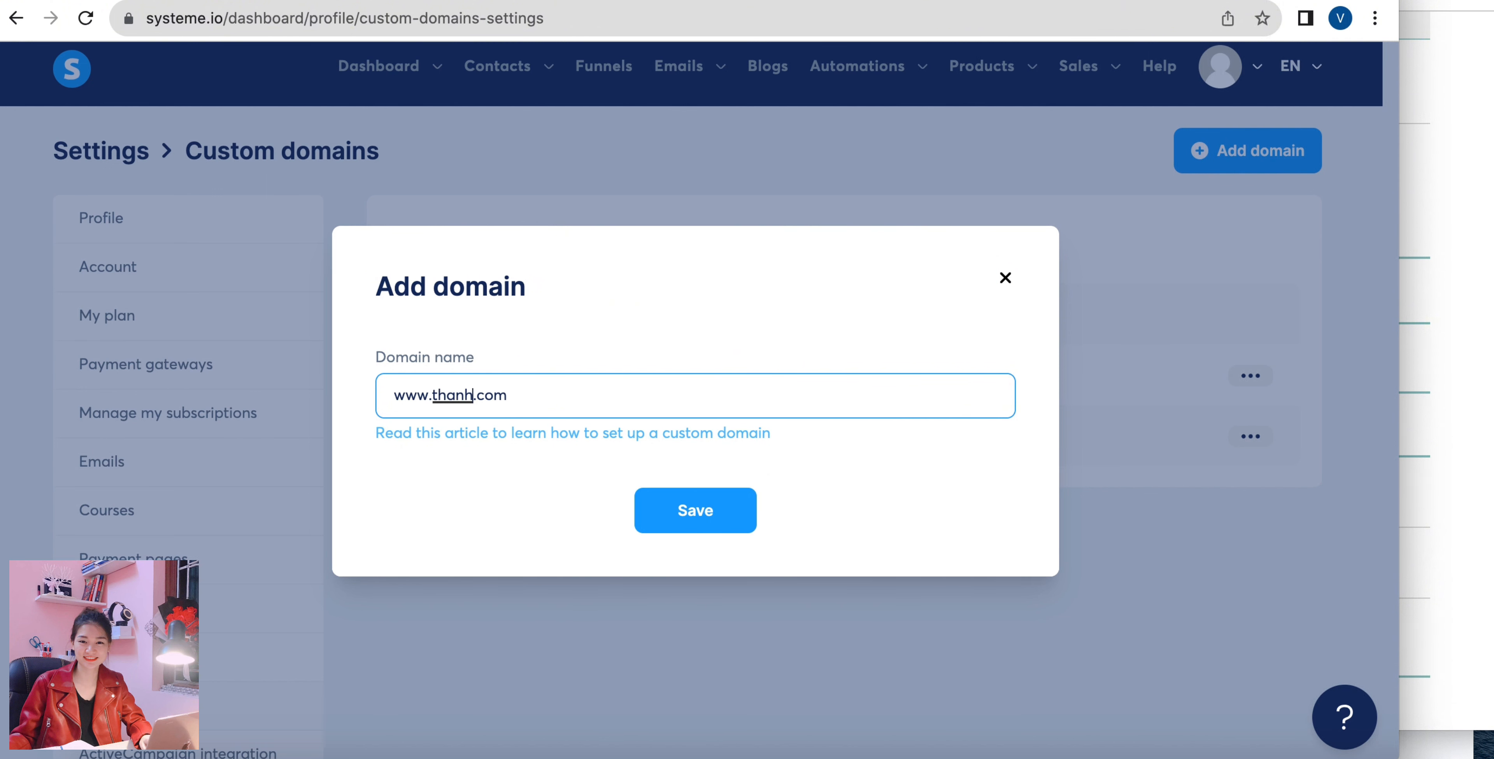
left_click(664, 508)
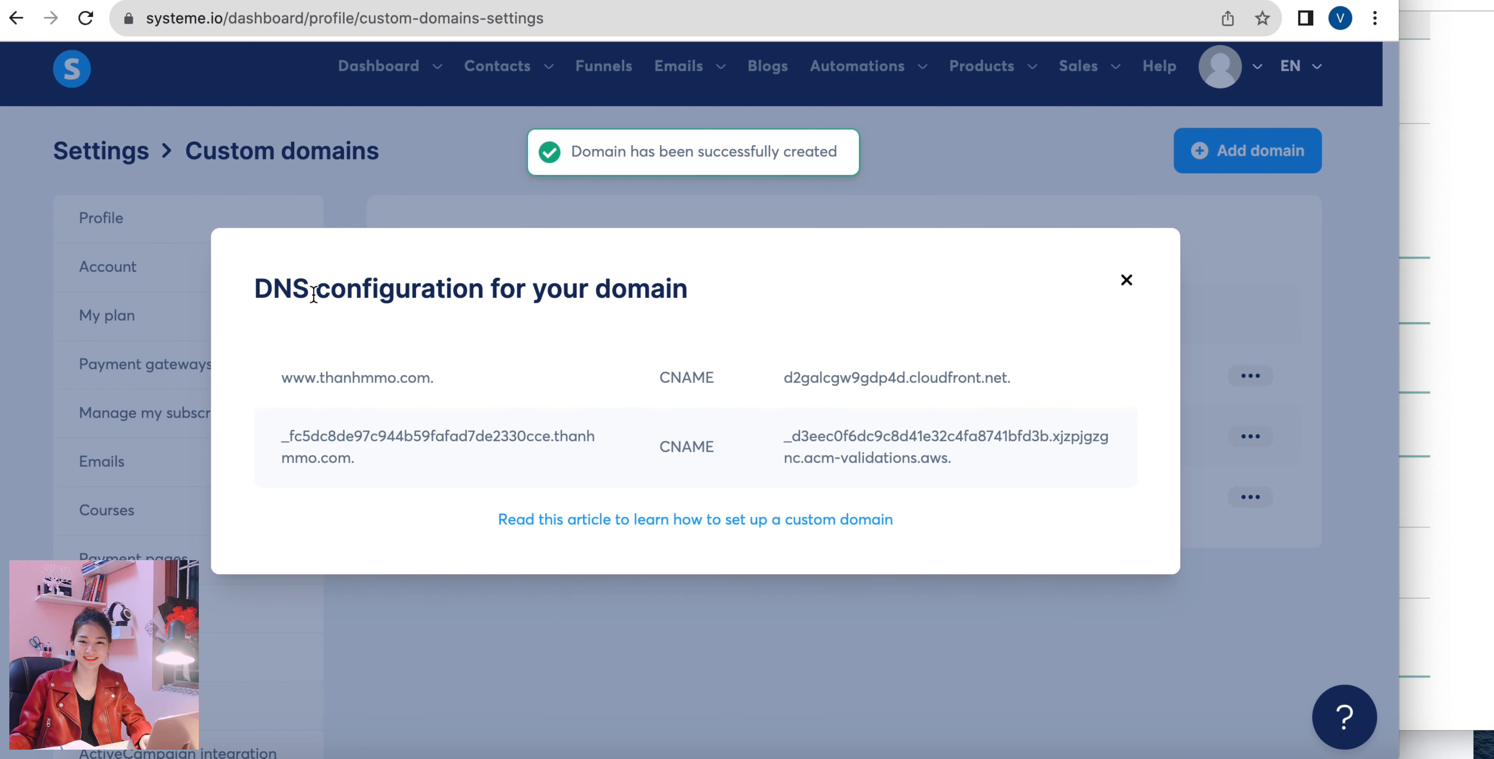
Check in the help article which parts of the two CNAME entries serve as host and value.
left_click(522, 1)
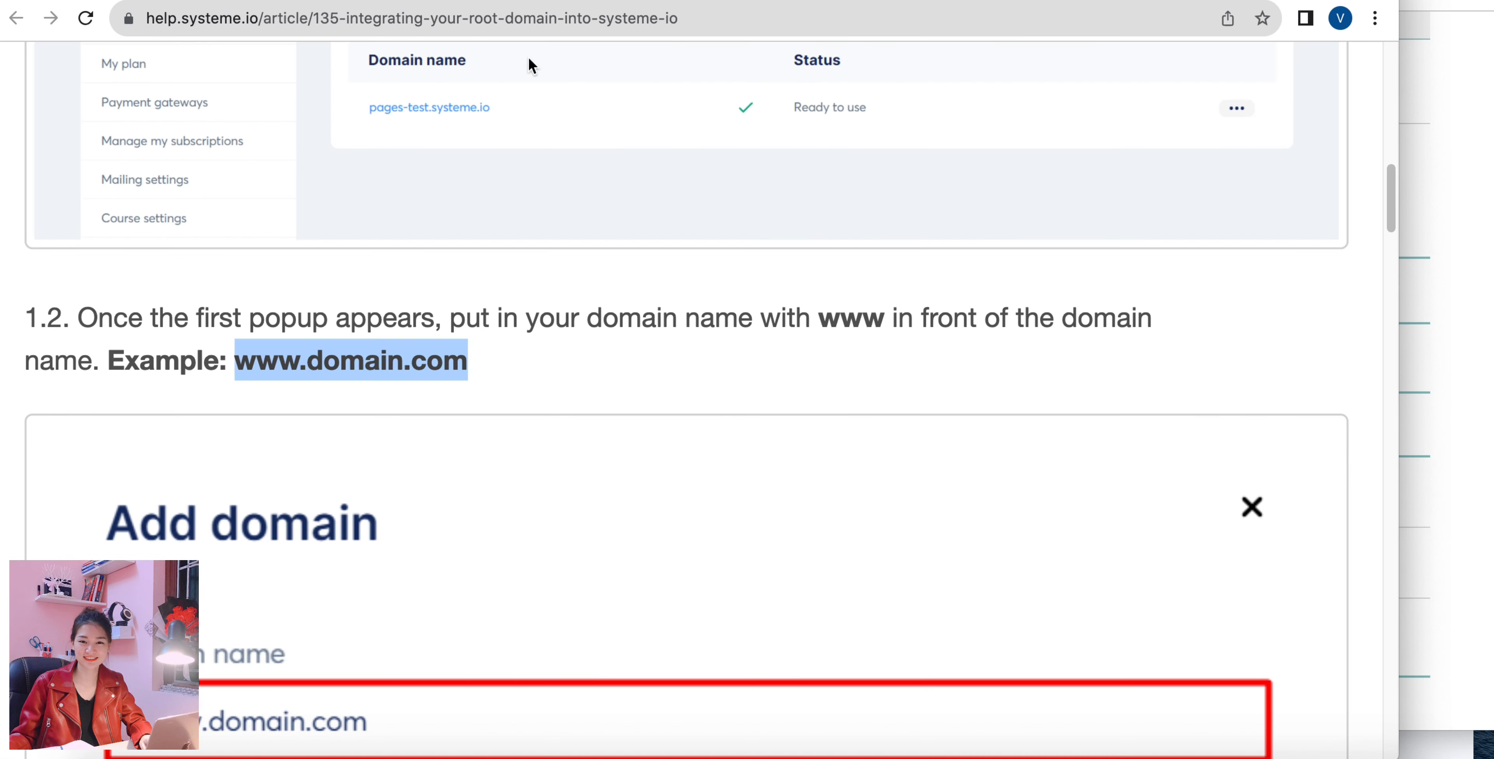
scroll(570, 560, "down", 10)
scroll(568, 557, "down", 20)
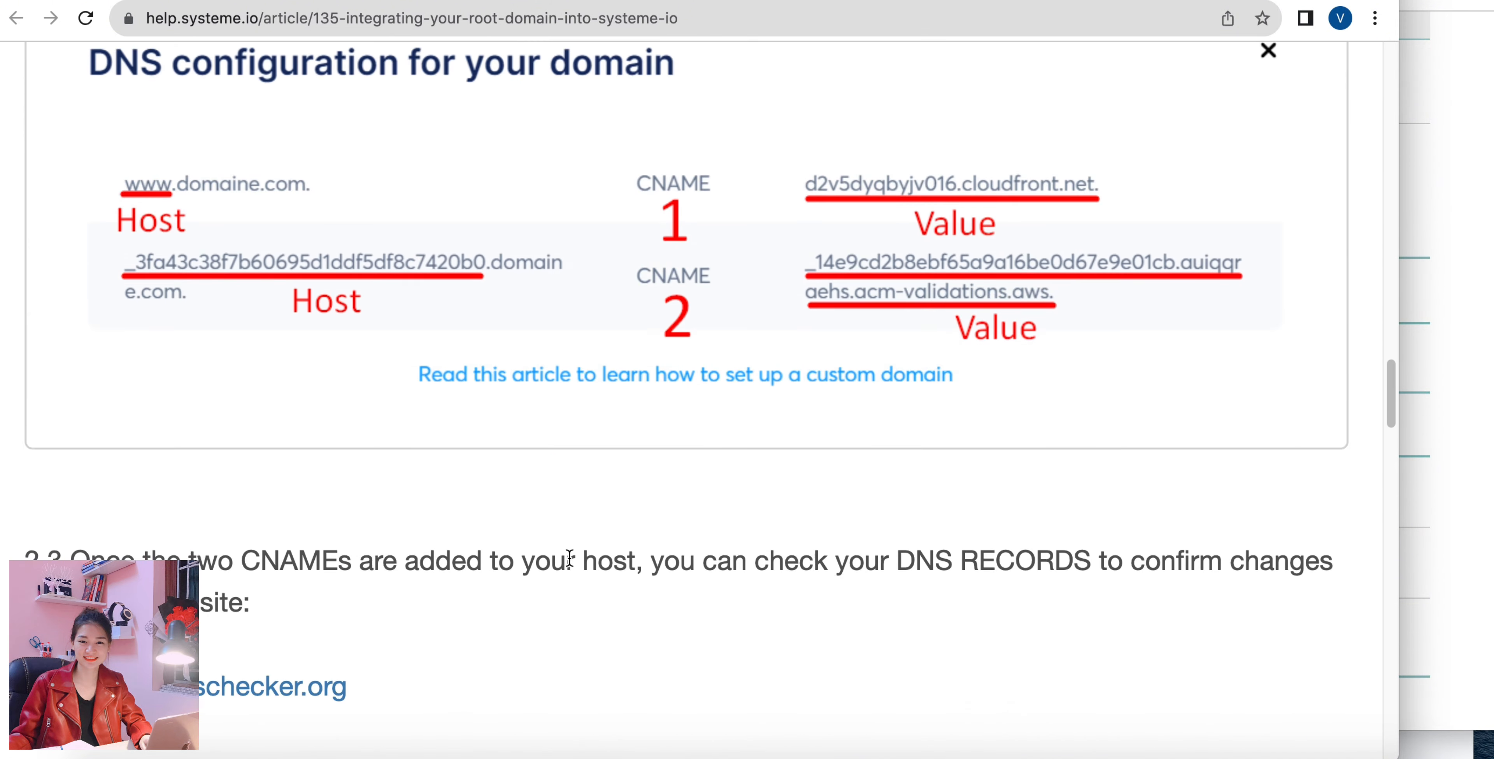
scroll(569, 558, "up", 8)
scroll(569, 560, "down", 1)
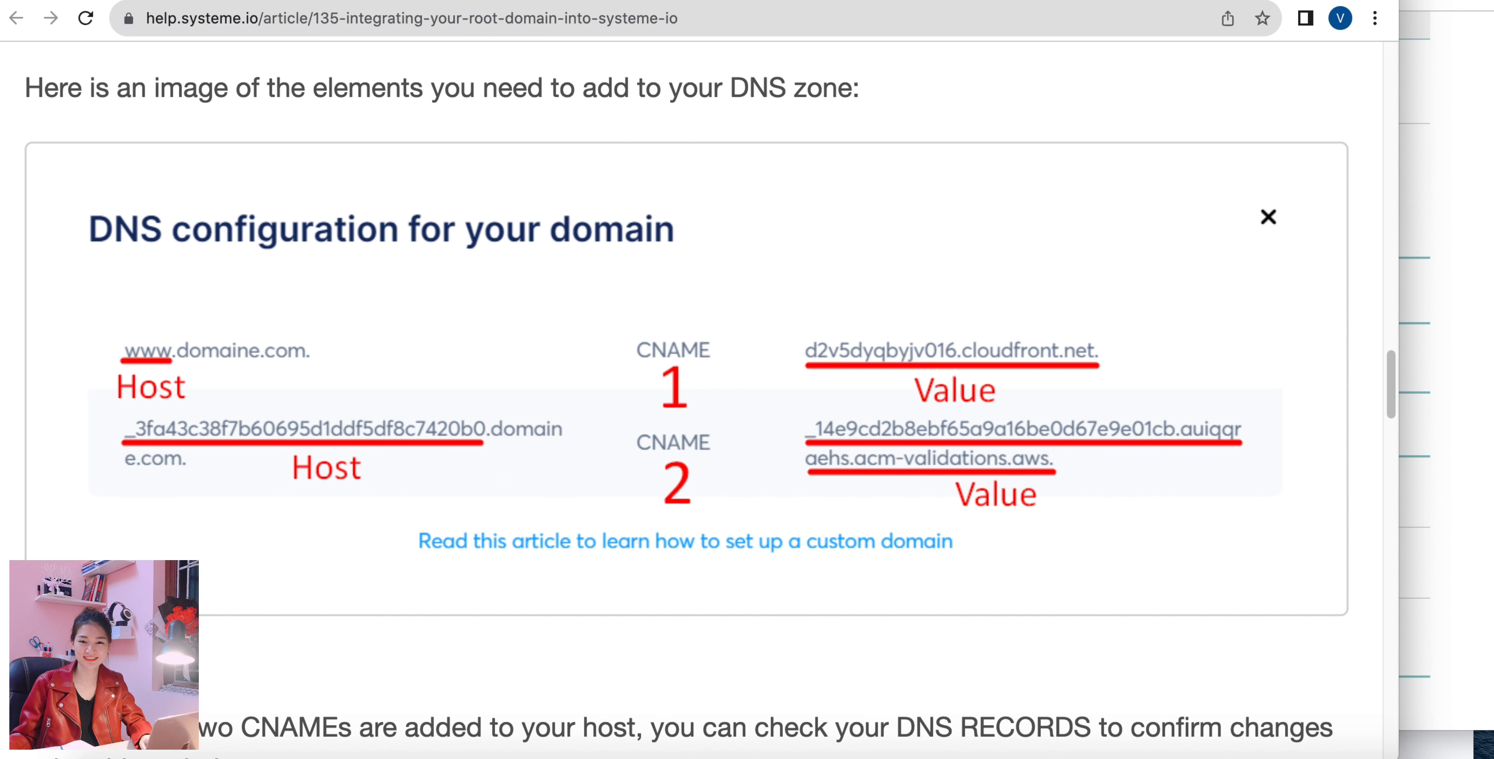
Copy www from the domain's first DNS entry and start a new CNAME Record in Namecheap with www as host.
left_click(168, 2)
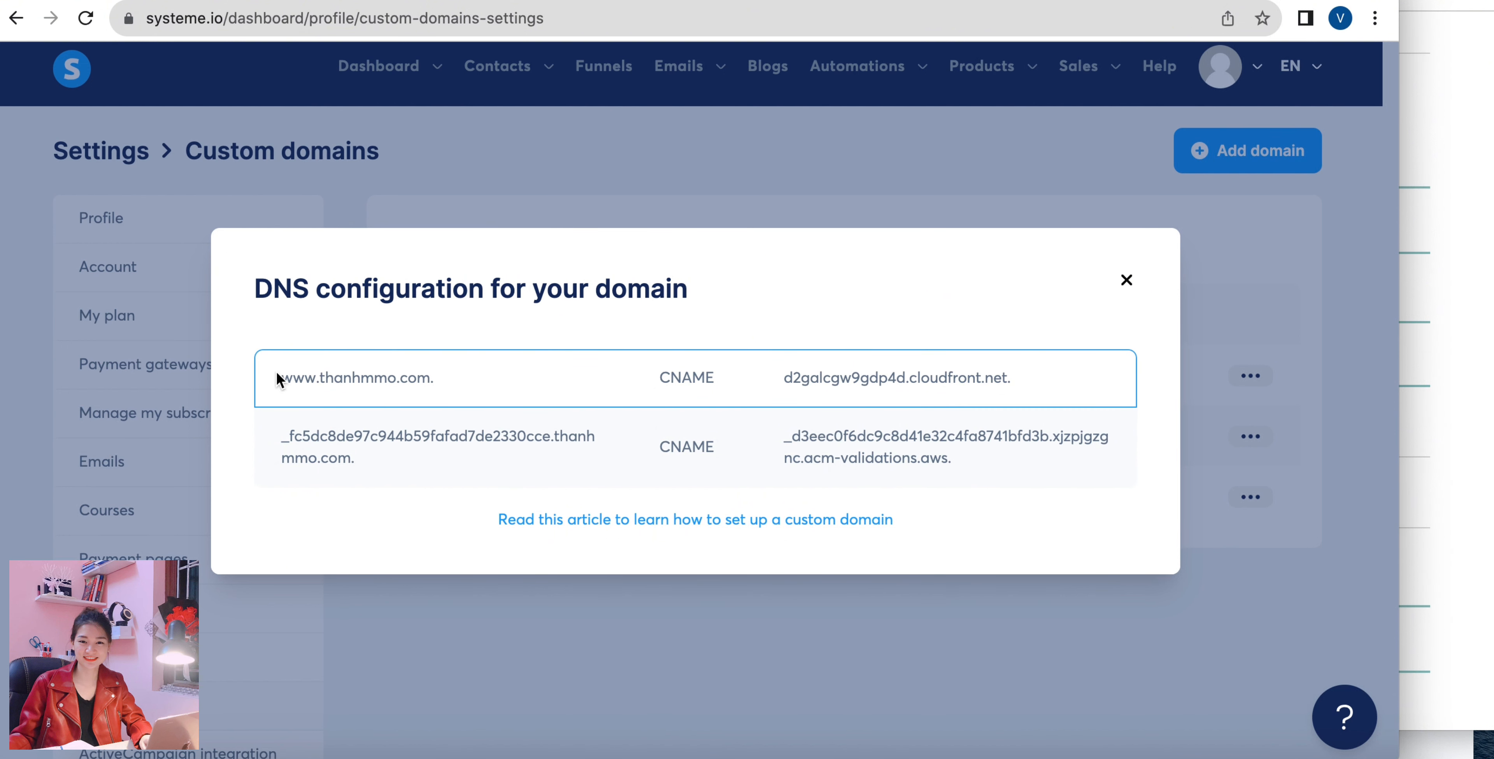
left_click_drag(282, 378, 312, 379)
right_click(307, 378)
left_click(335, 422)
left_click(1438, 192)
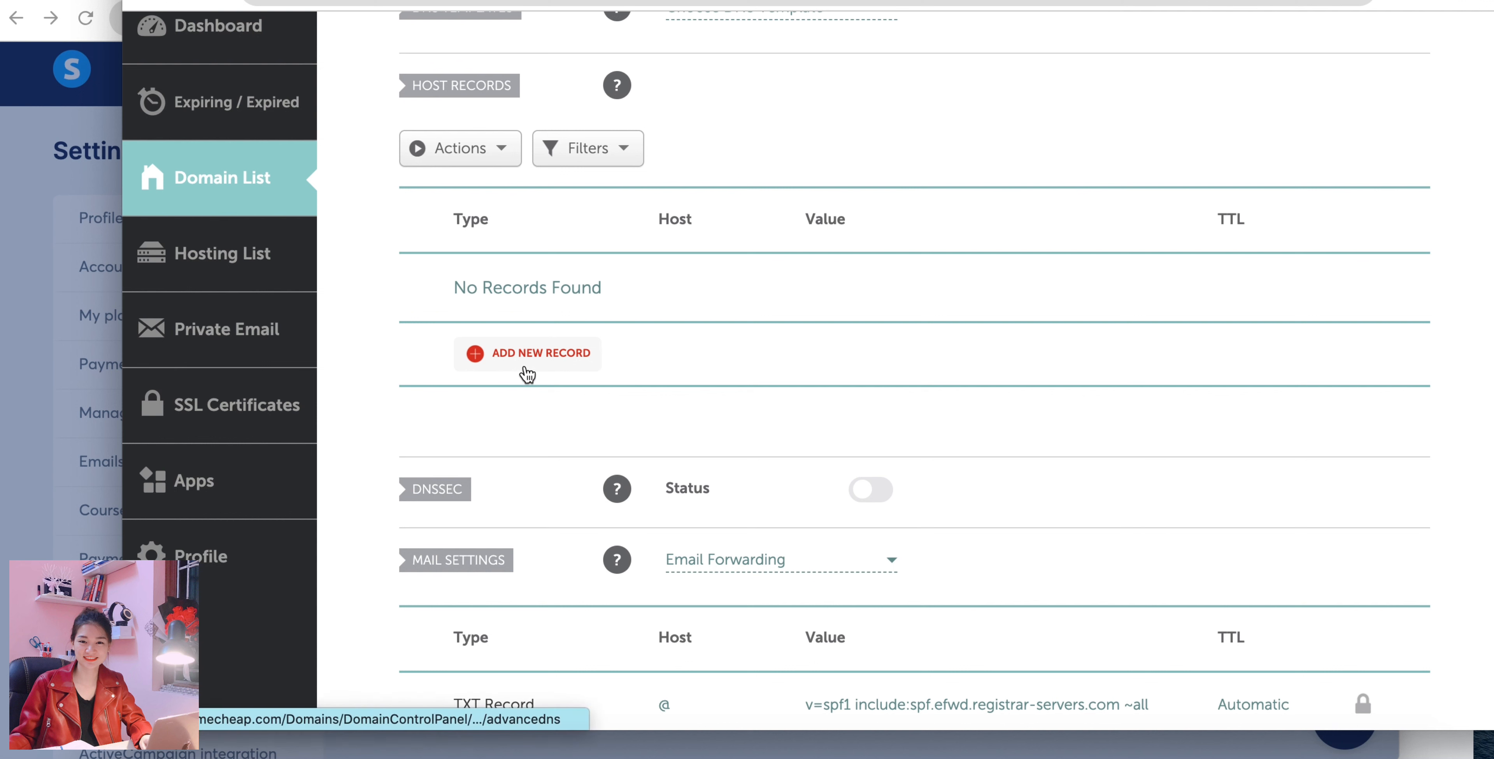
left_click(520, 371)
scroll(554, 394, "down", 3)
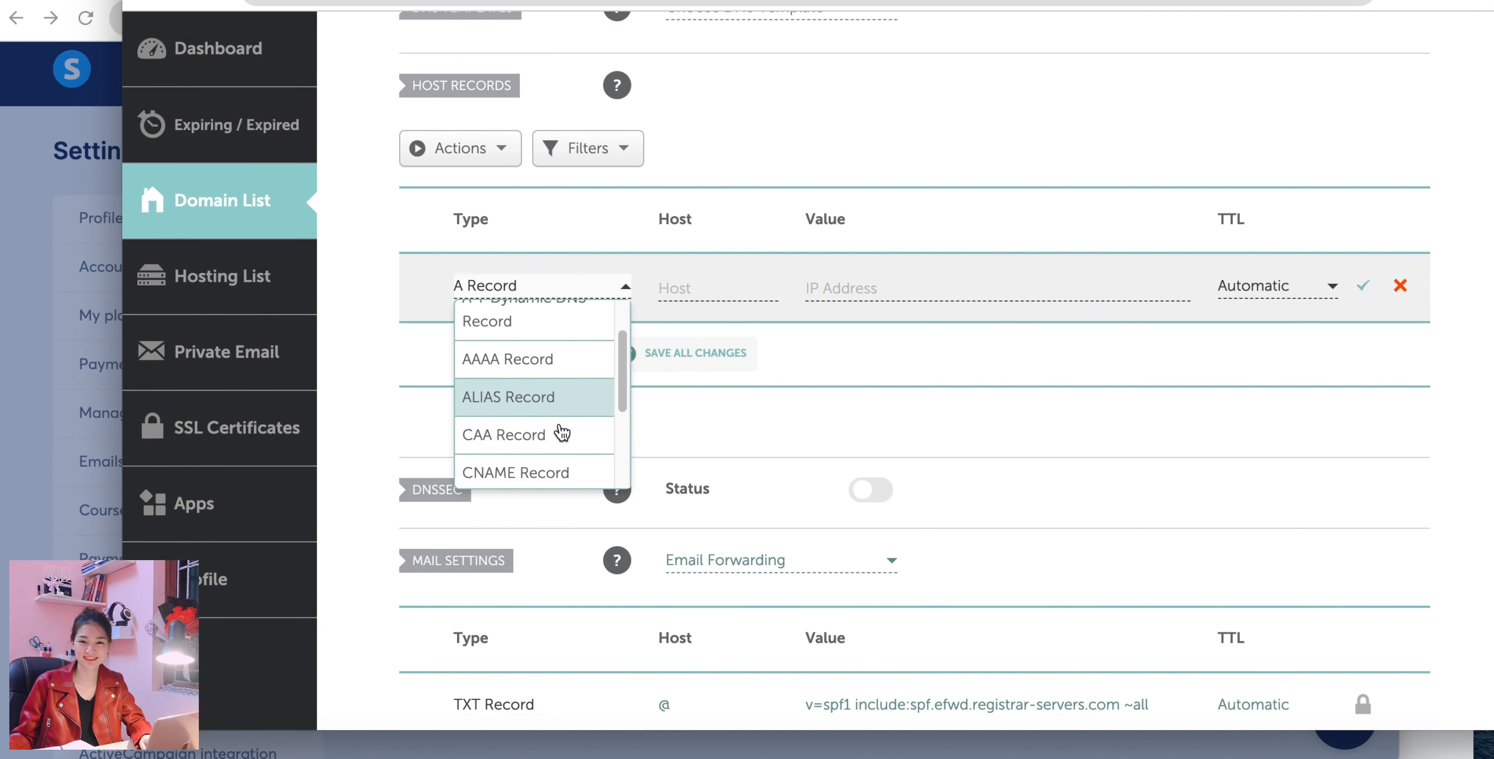
left_click(559, 456)
left_click(730, 286)
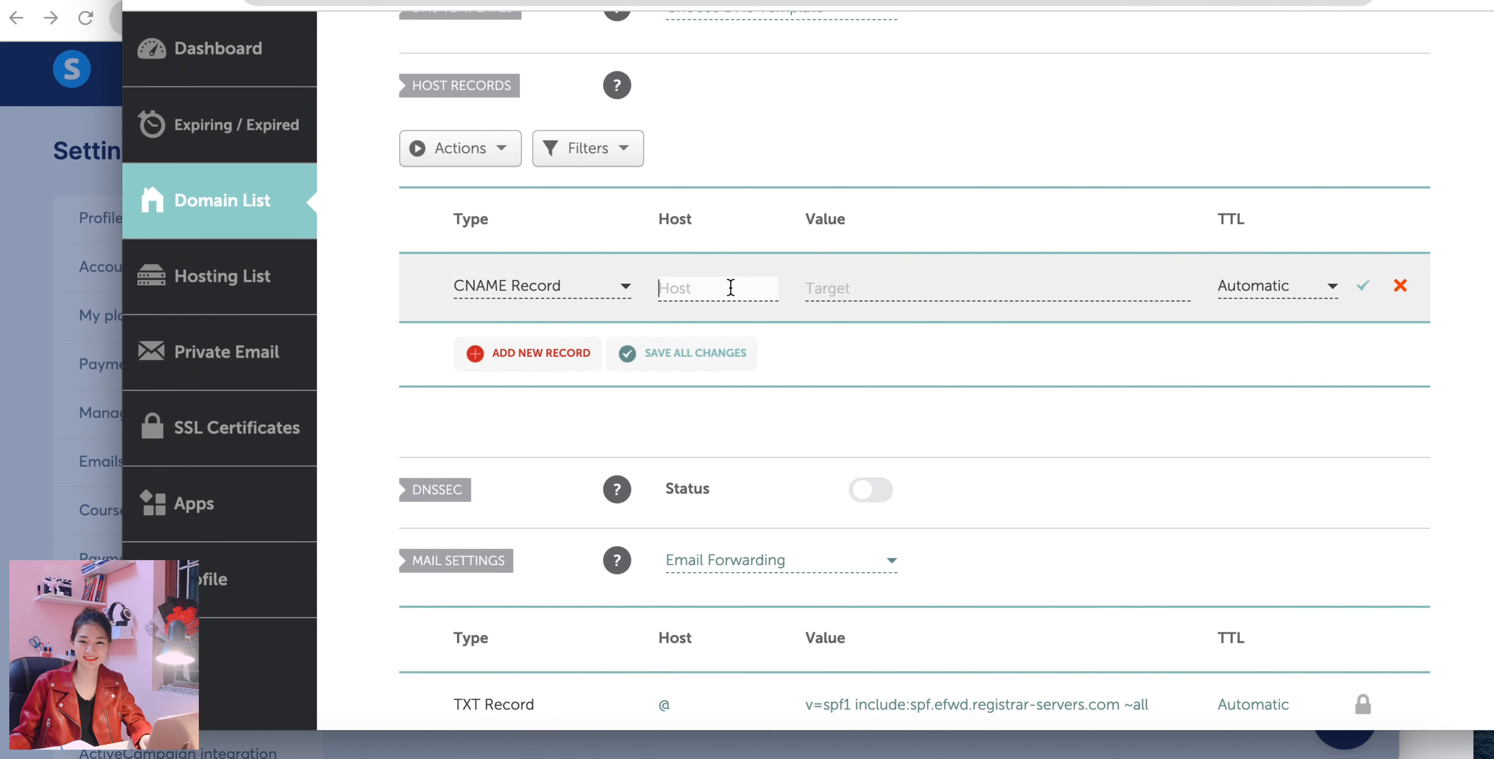
type("www")
Copy the target d2galcgw9gdp4d.cloudfront.net. from systeme.io into the www CNAME record's value in Namecheap and save the record.
left_click(110, 335)
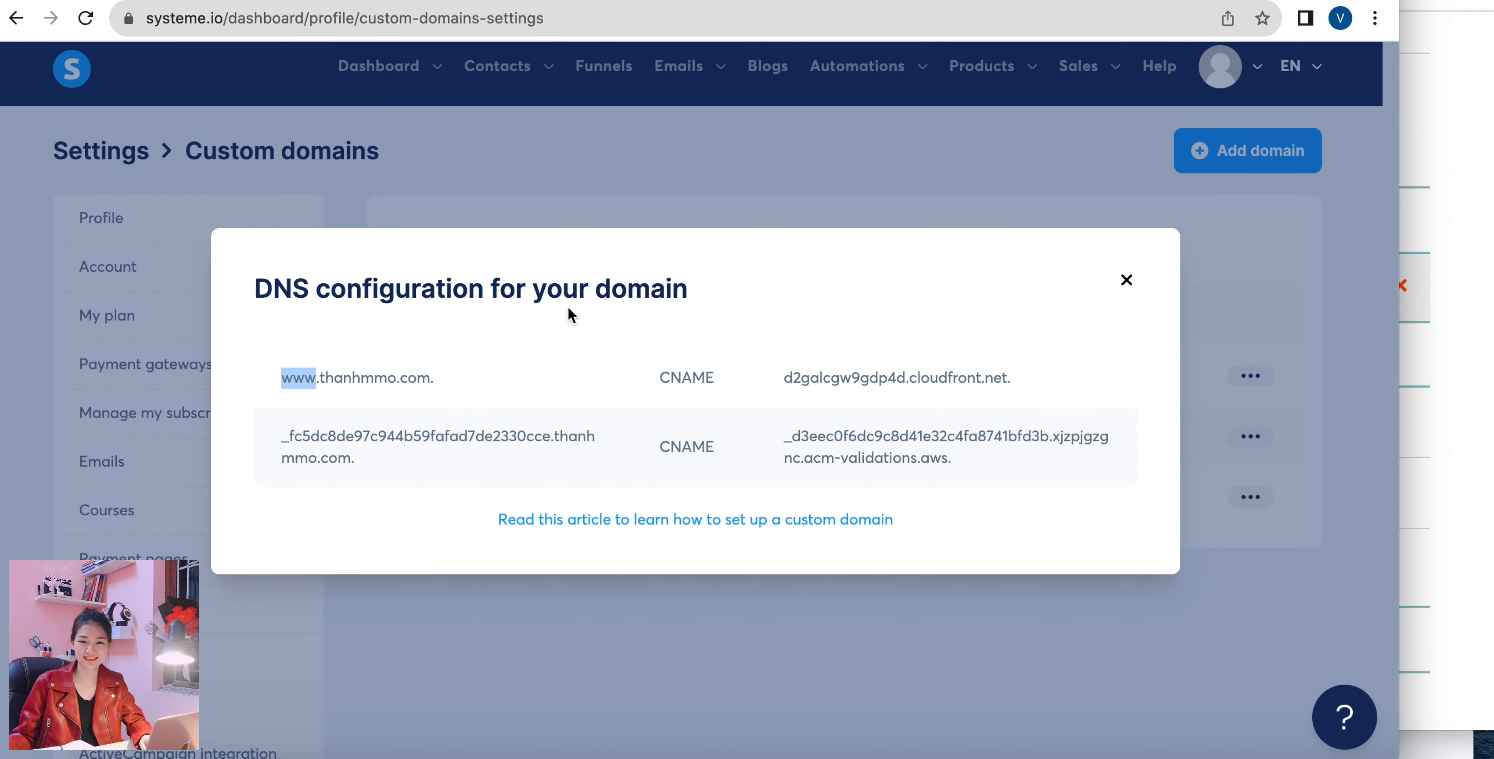
left_click_drag(773, 377, 1055, 384)
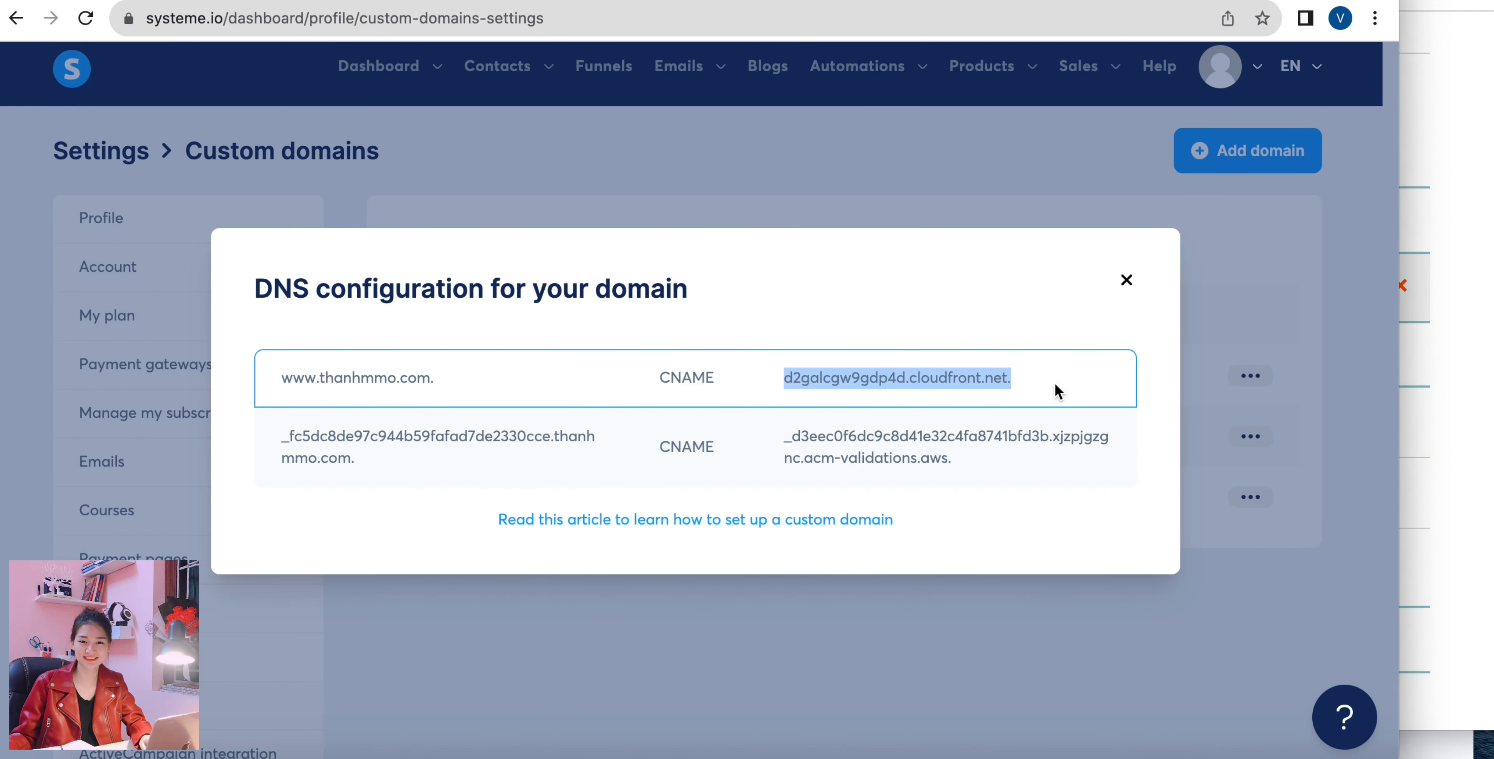
right_click(943, 377)
left_click(974, 417)
left_click(1415, 235)
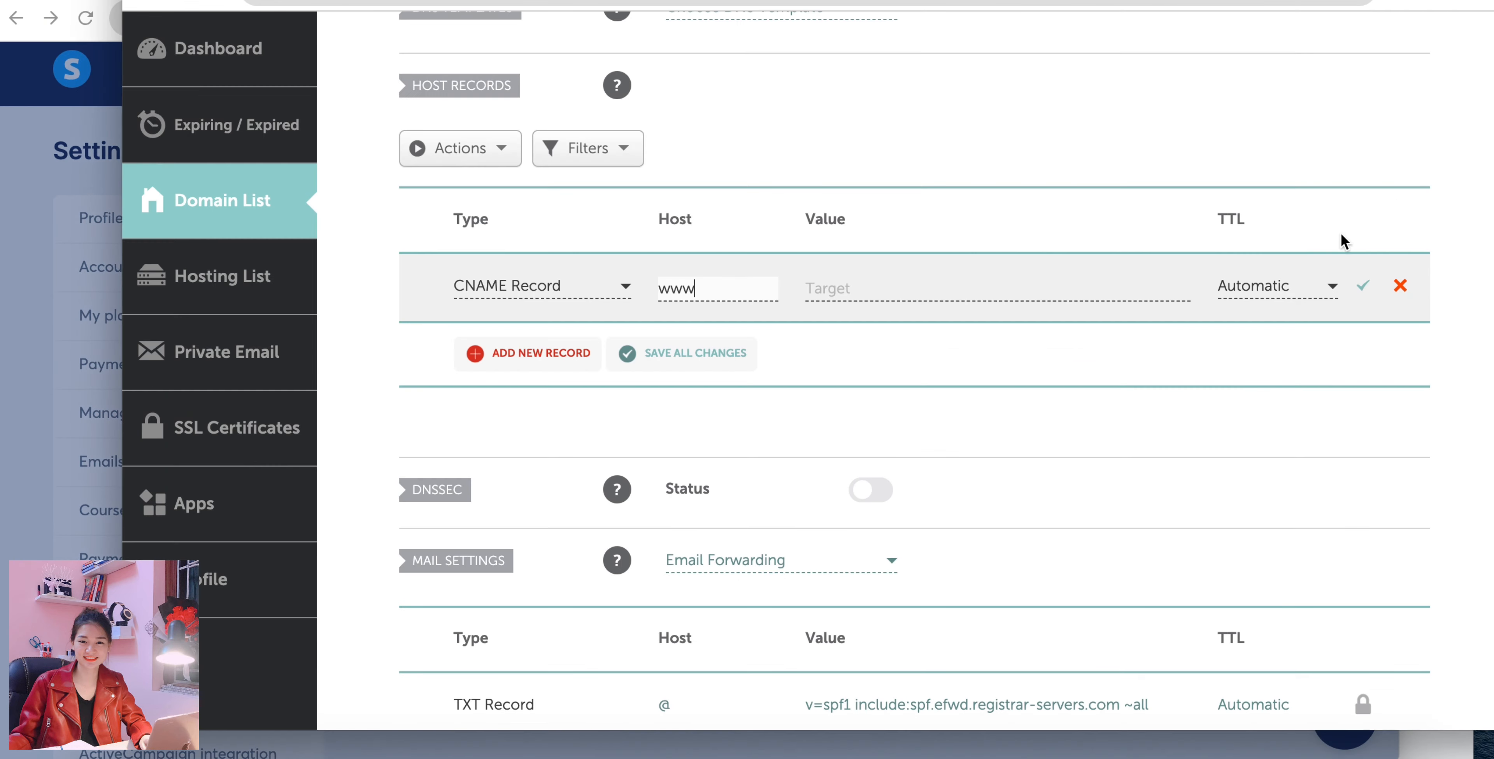
left_click(1064, 285)
key("ctrl+v")
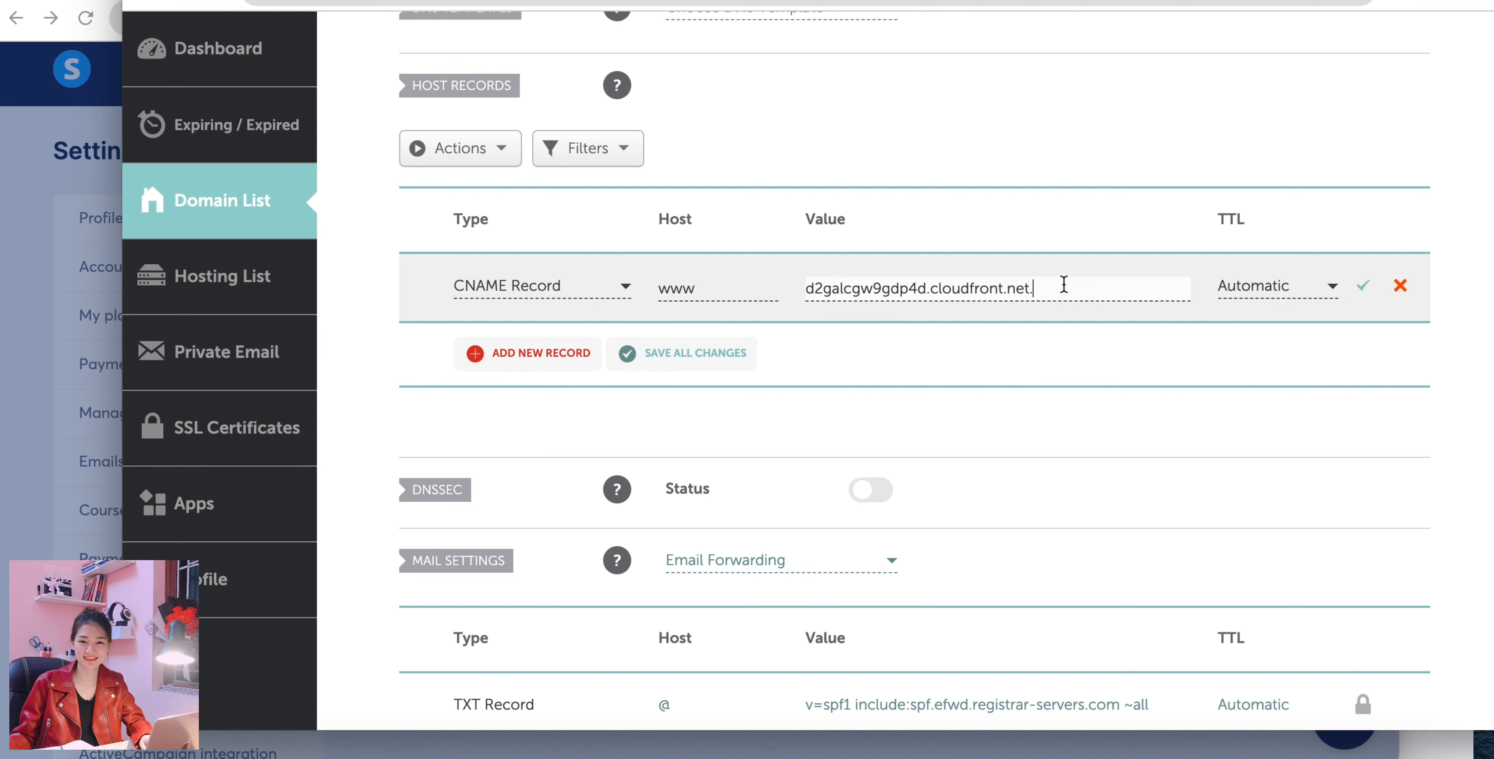
left_click(1364, 290)
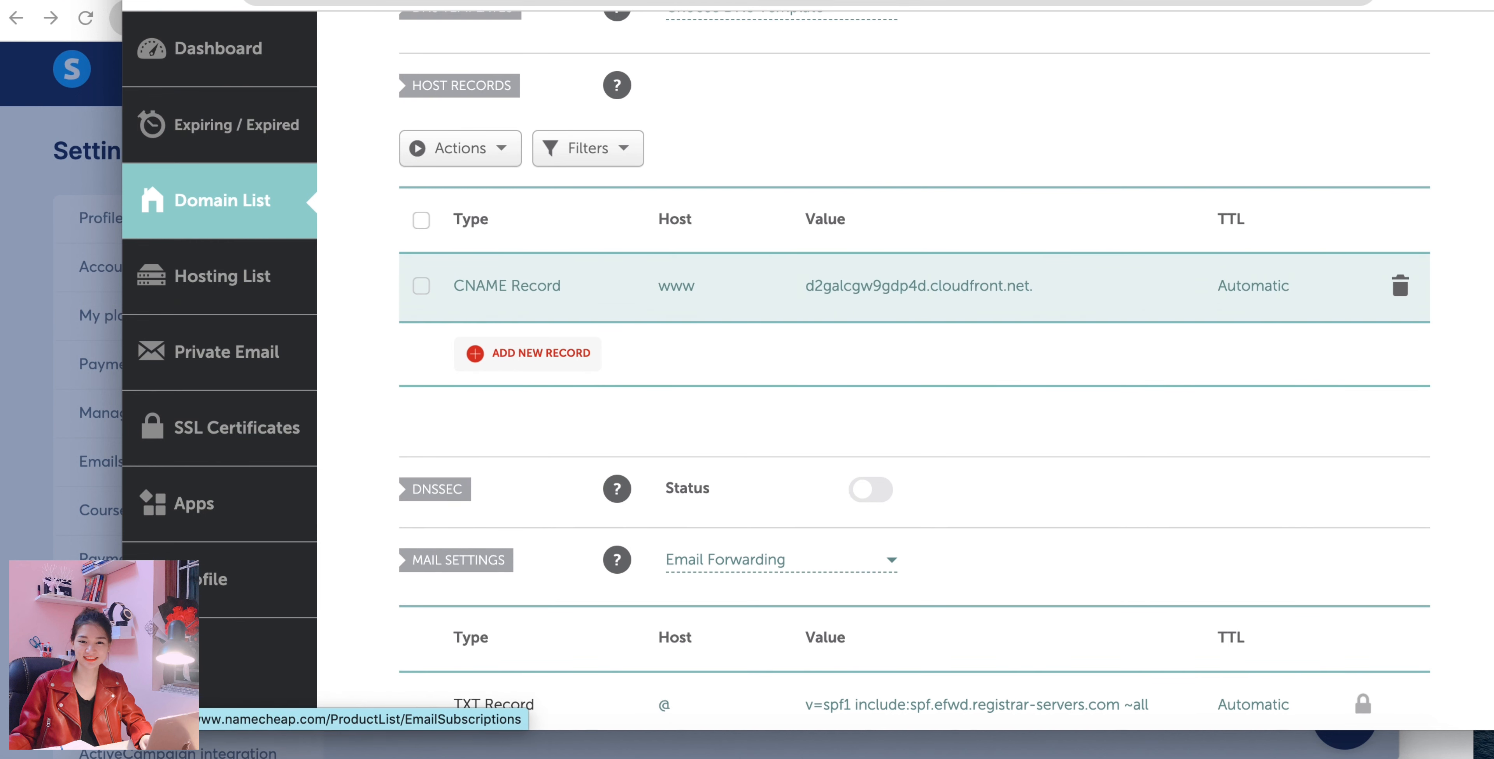
Copy the host part _fc5dc8de97c944b59fafad7de2330cce from the domain's second DNS entry in systeme.io.
left_click(53, 398)
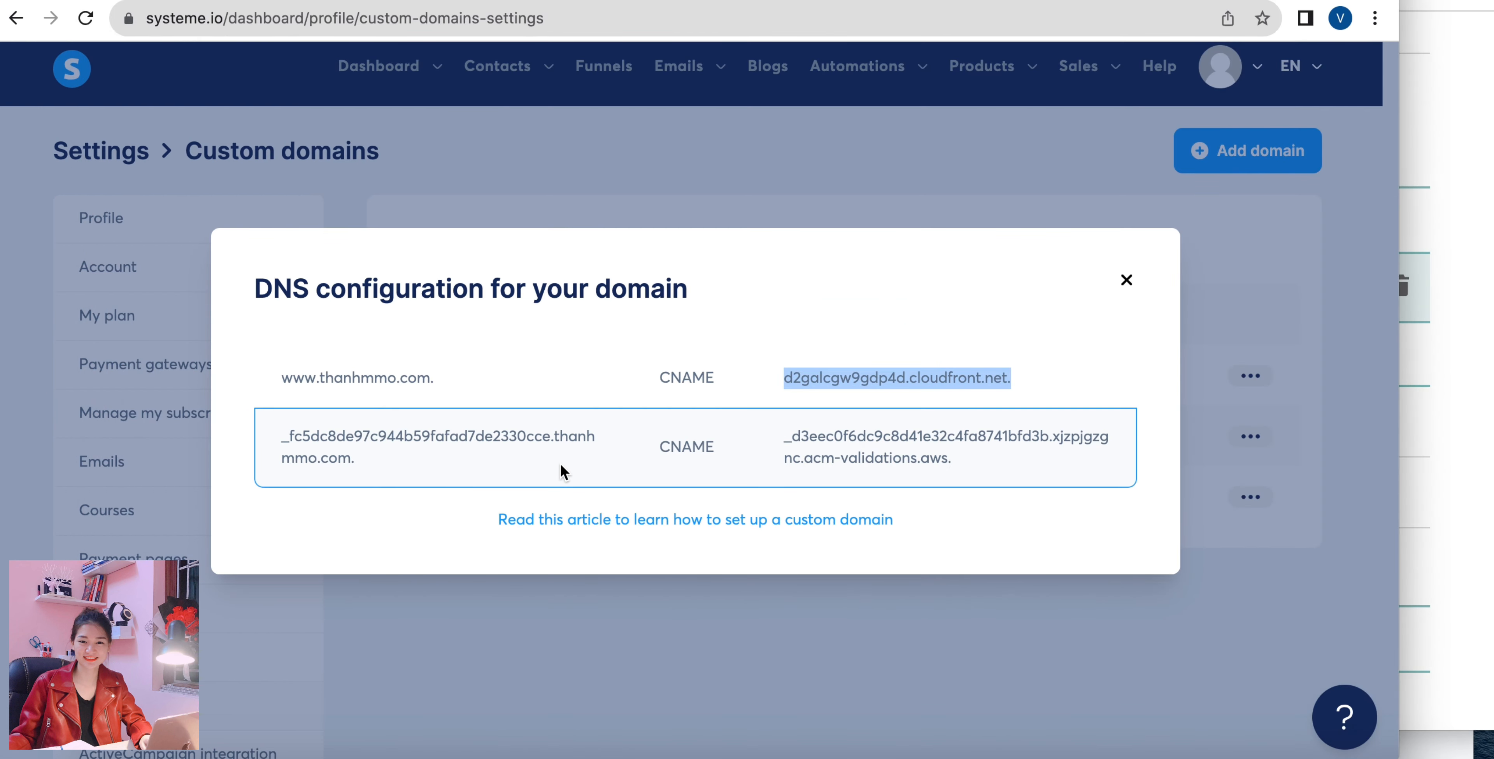
left_click_drag(552, 436, 277, 433)
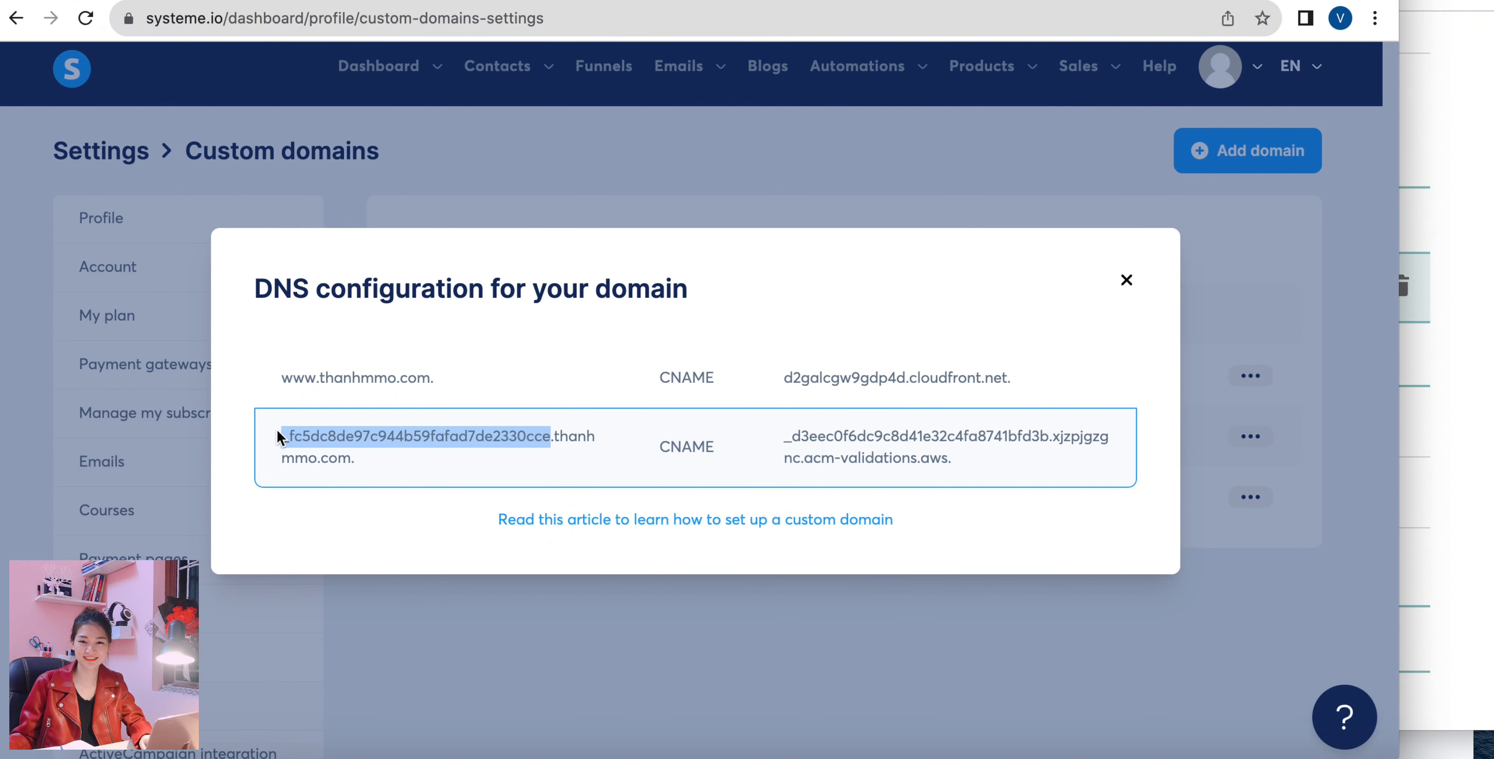
right_click(469, 439)
left_click(509, 481)
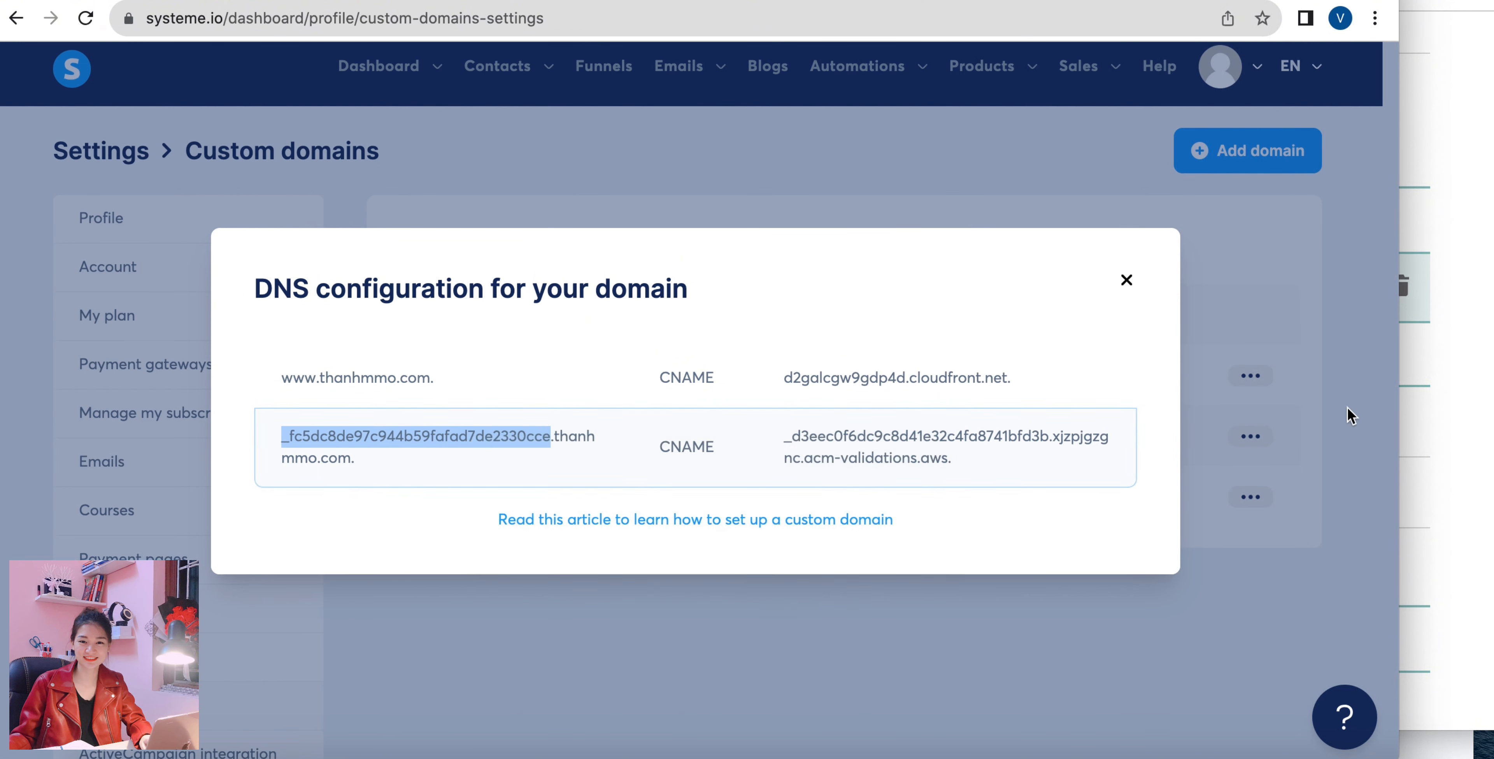
Start another CNAME Record in Namecheap's host records with _fc5dc8de97c944b59fafad7de2330cce as host.
left_click(1442, 362)
left_click(504, 355)
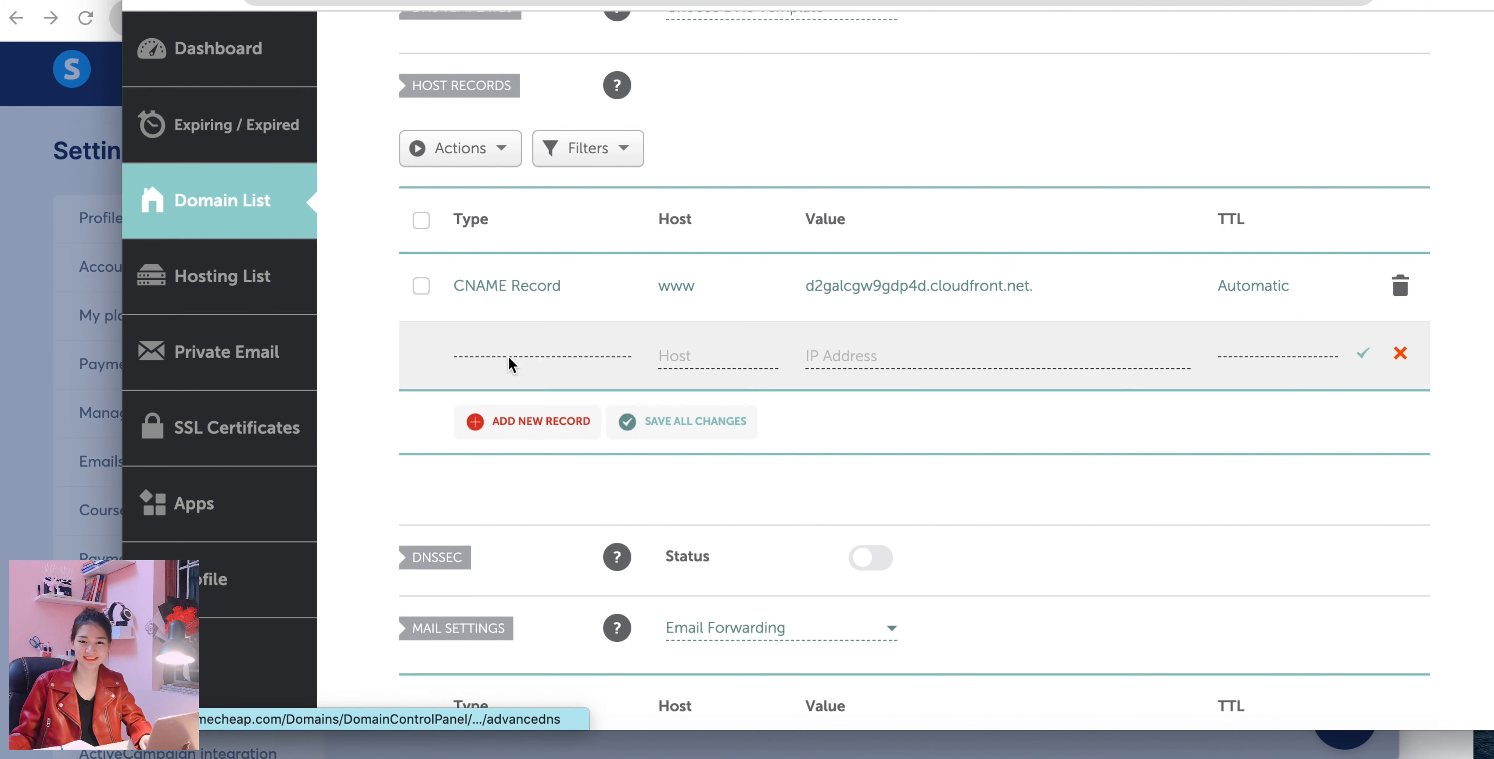
left_click(510, 364)
scroll(526, 513, "down", 3)
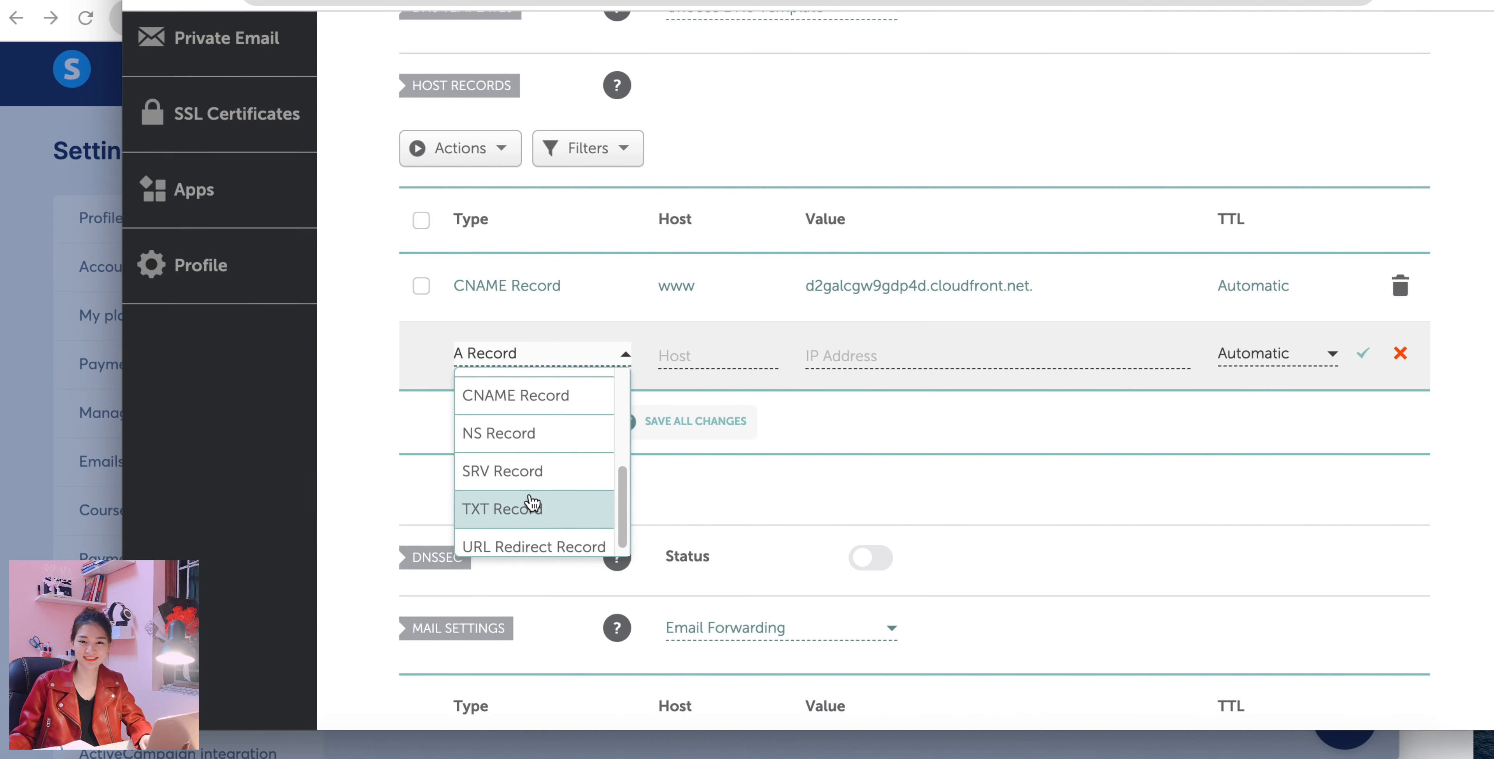
left_click(522, 400)
left_click(673, 355)
key("ctrl+v")
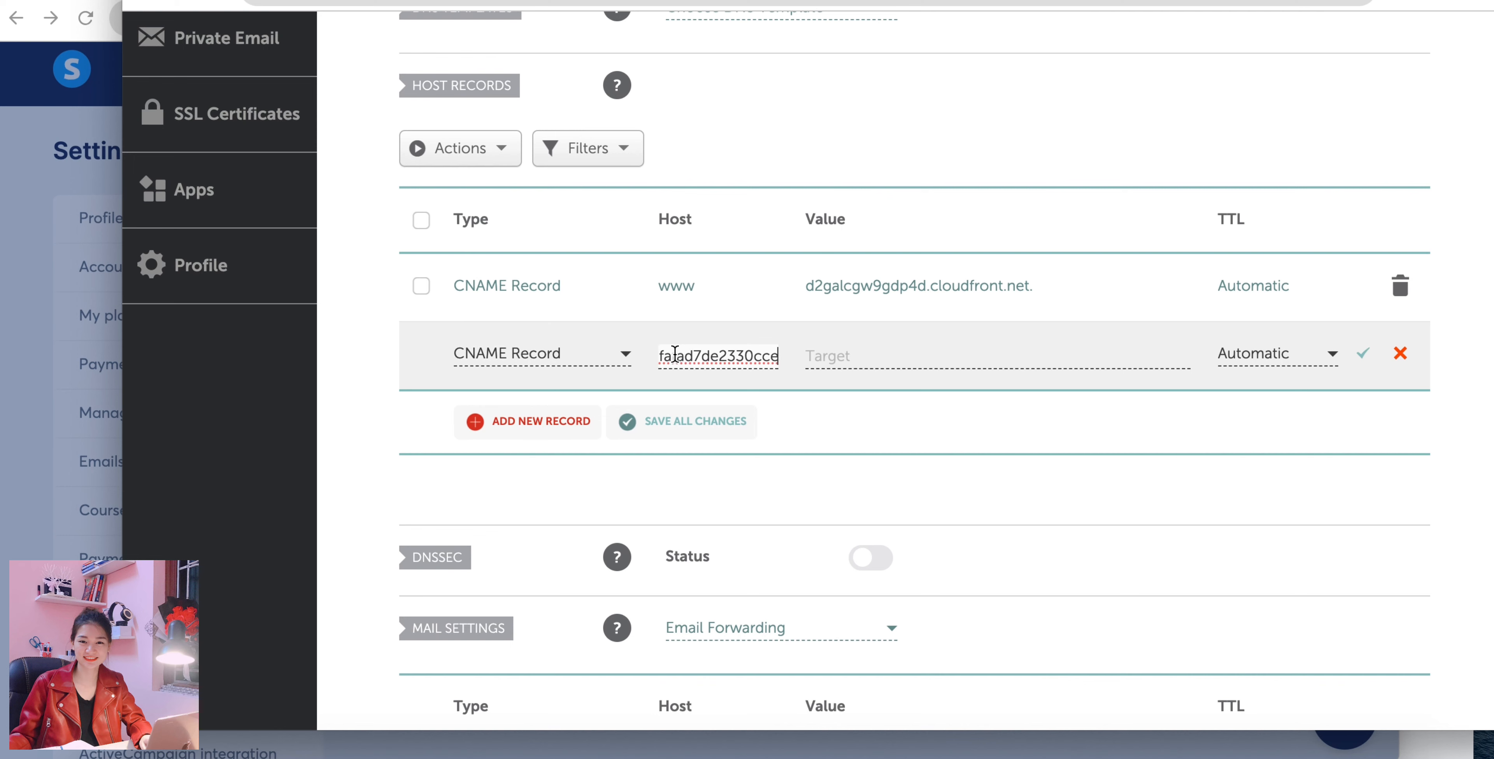
Copy _d3eec0f6dc9c8d41e32c4fa8741bfd3b.xjzpjgzgnc.acm-validations.aws. from systeme.io into the second CNAME record's value in Namecheap and save the record.
left_click(103, 419)
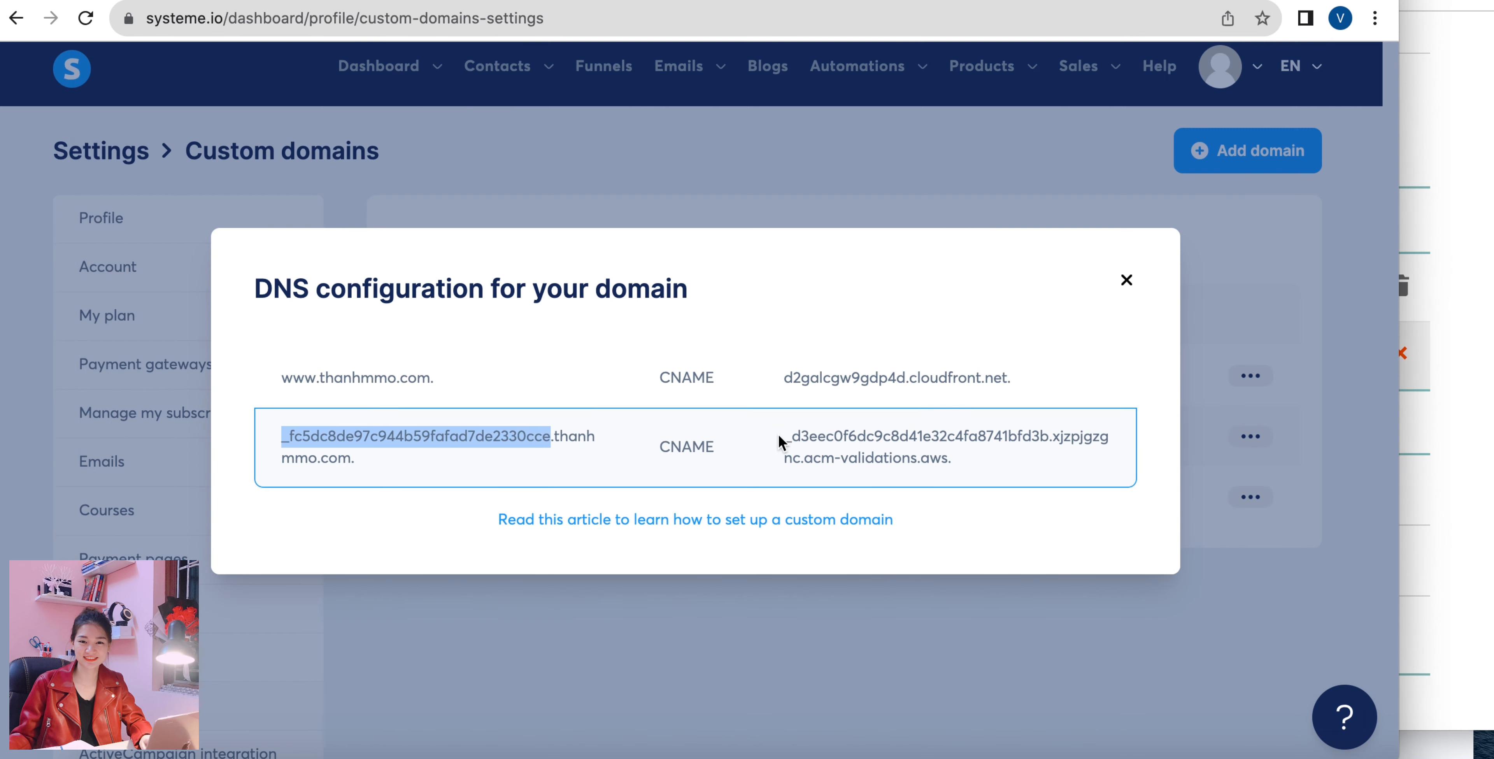
left_click_drag(778, 436, 979, 465)
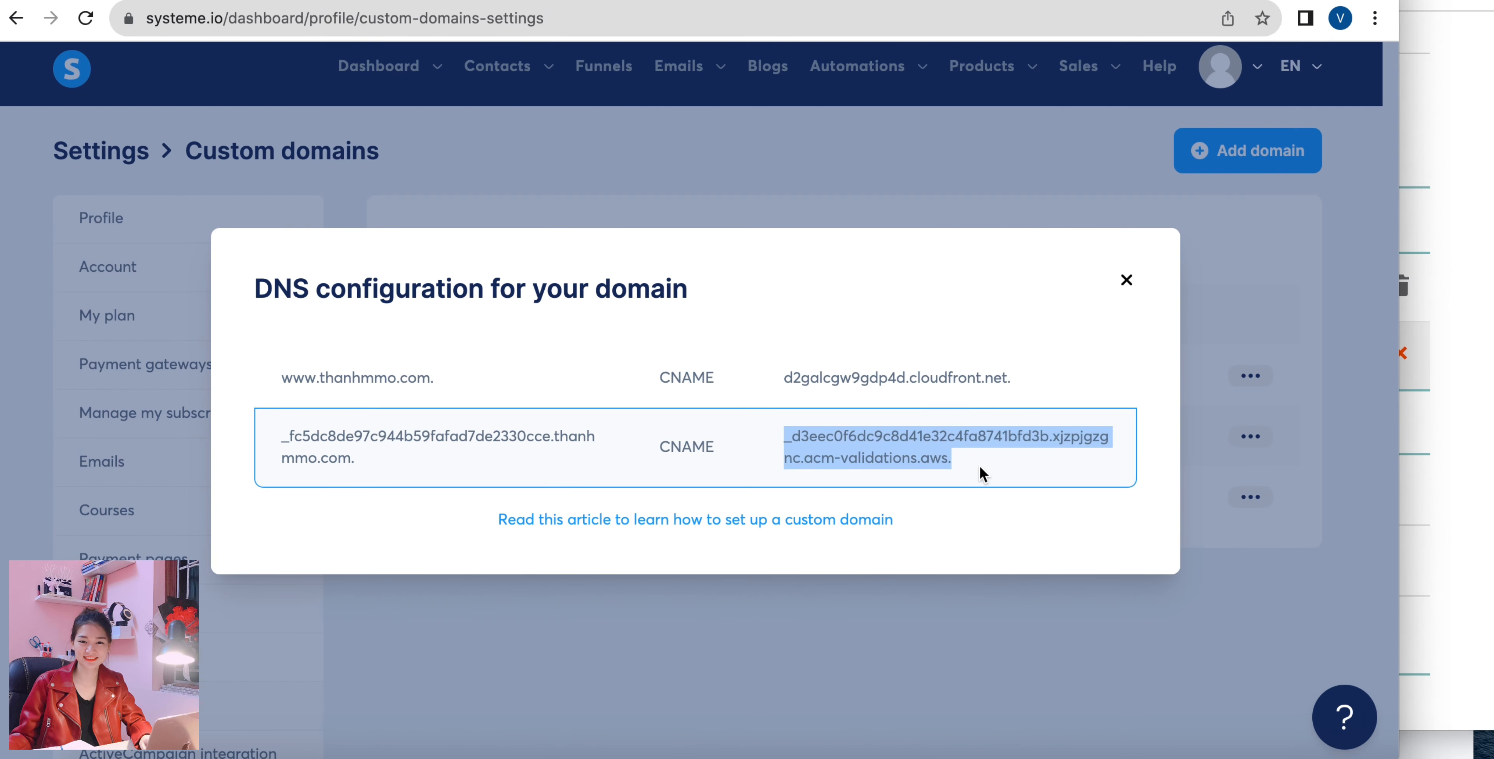
right_click(907, 440)
left_click(939, 493)
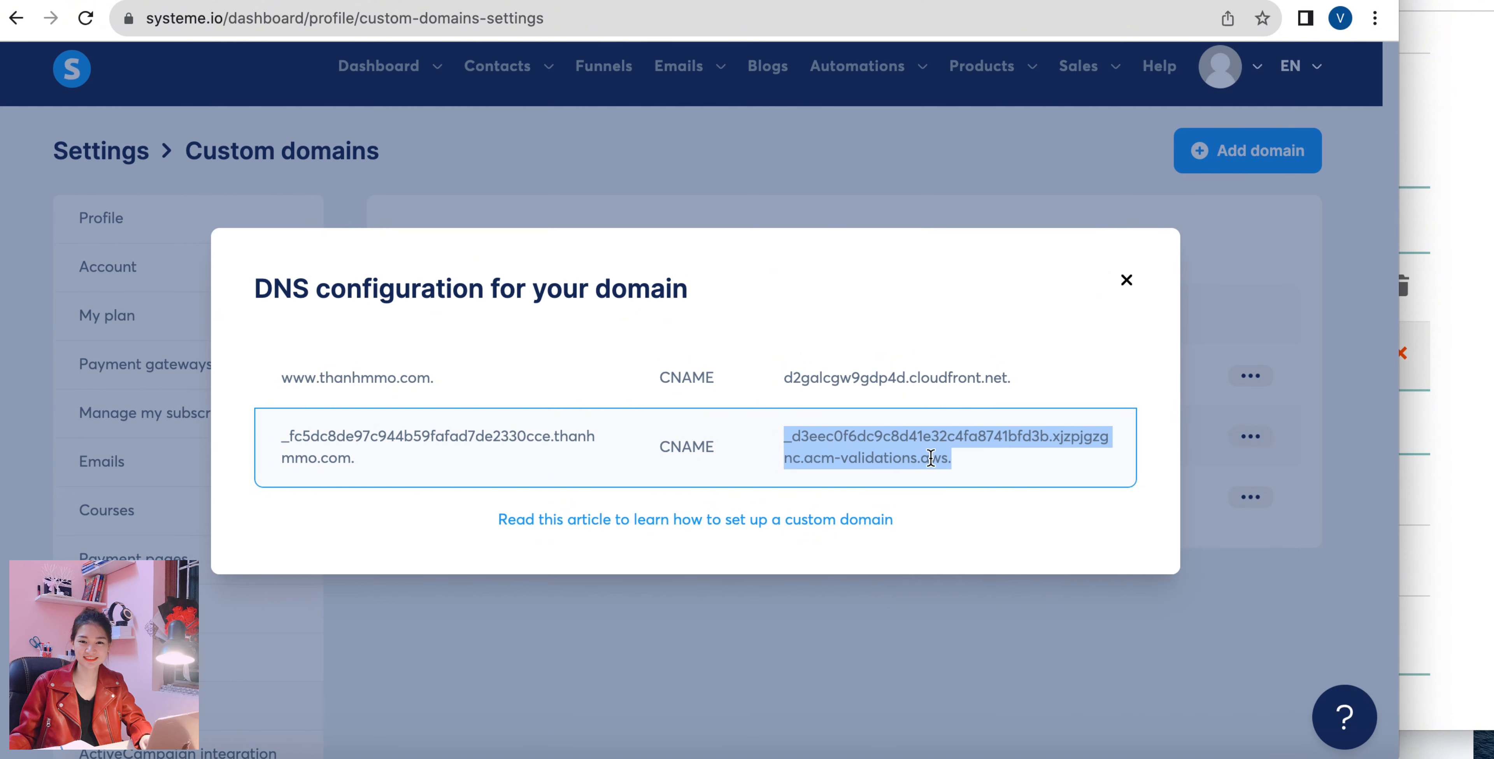
left_click(1441, 381)
left_click(1039, 350)
key("ctrl+v")
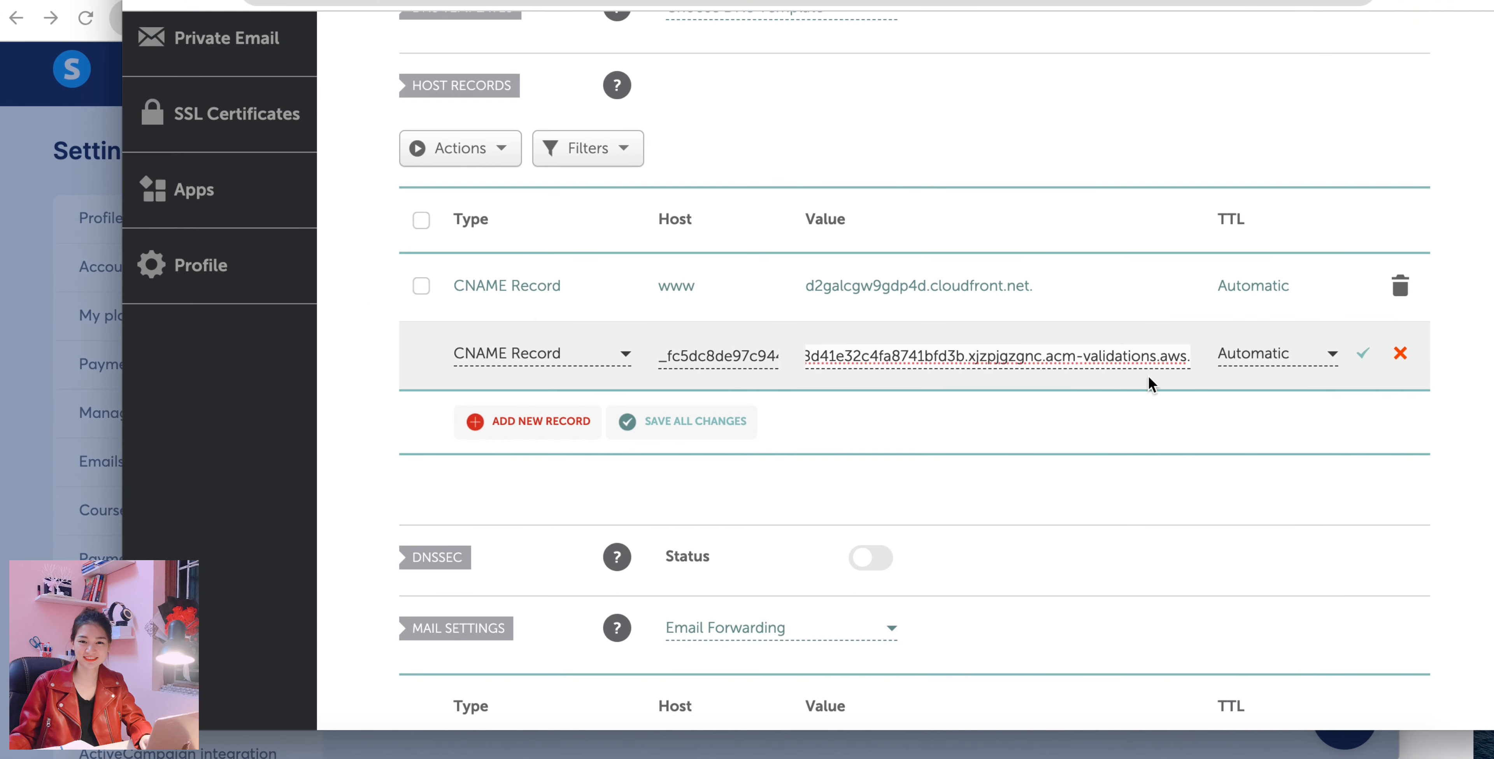
left_click(1364, 358)
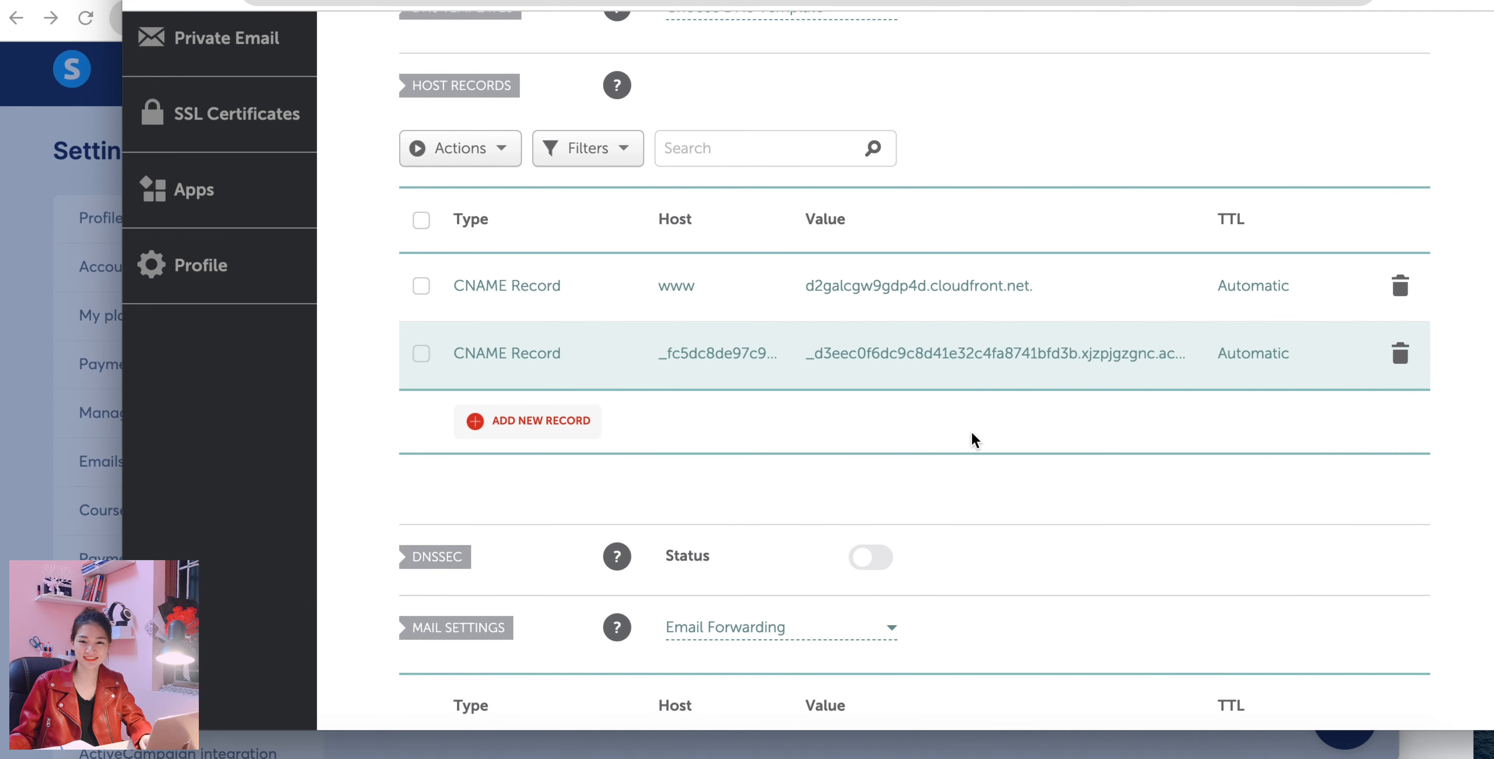
Return to the systeme.io help article and open its dnschecker.org link for checking the DNS records.
left_click(57, 348)
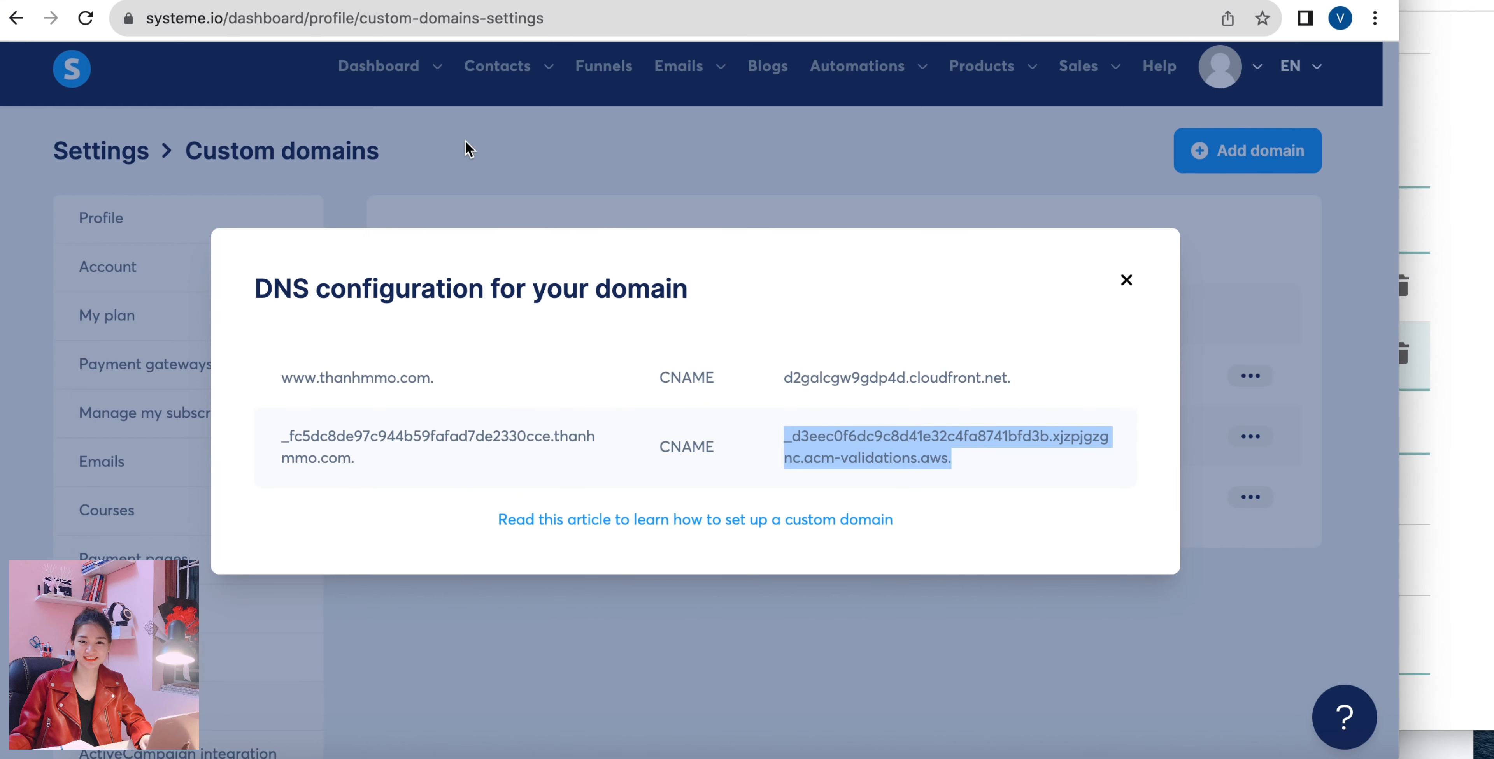
left_click(448, 1)
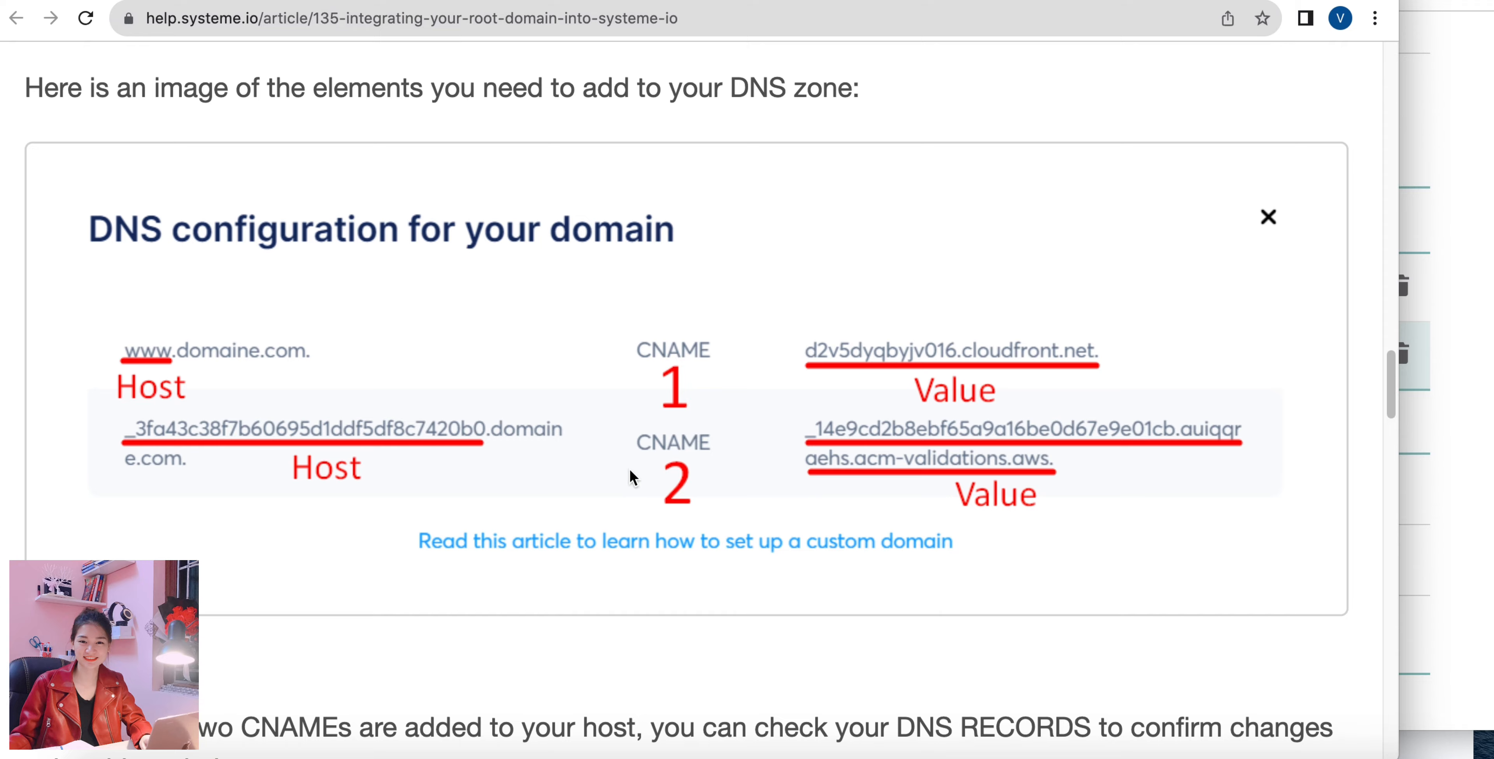
scroll(629, 473, "down", 5)
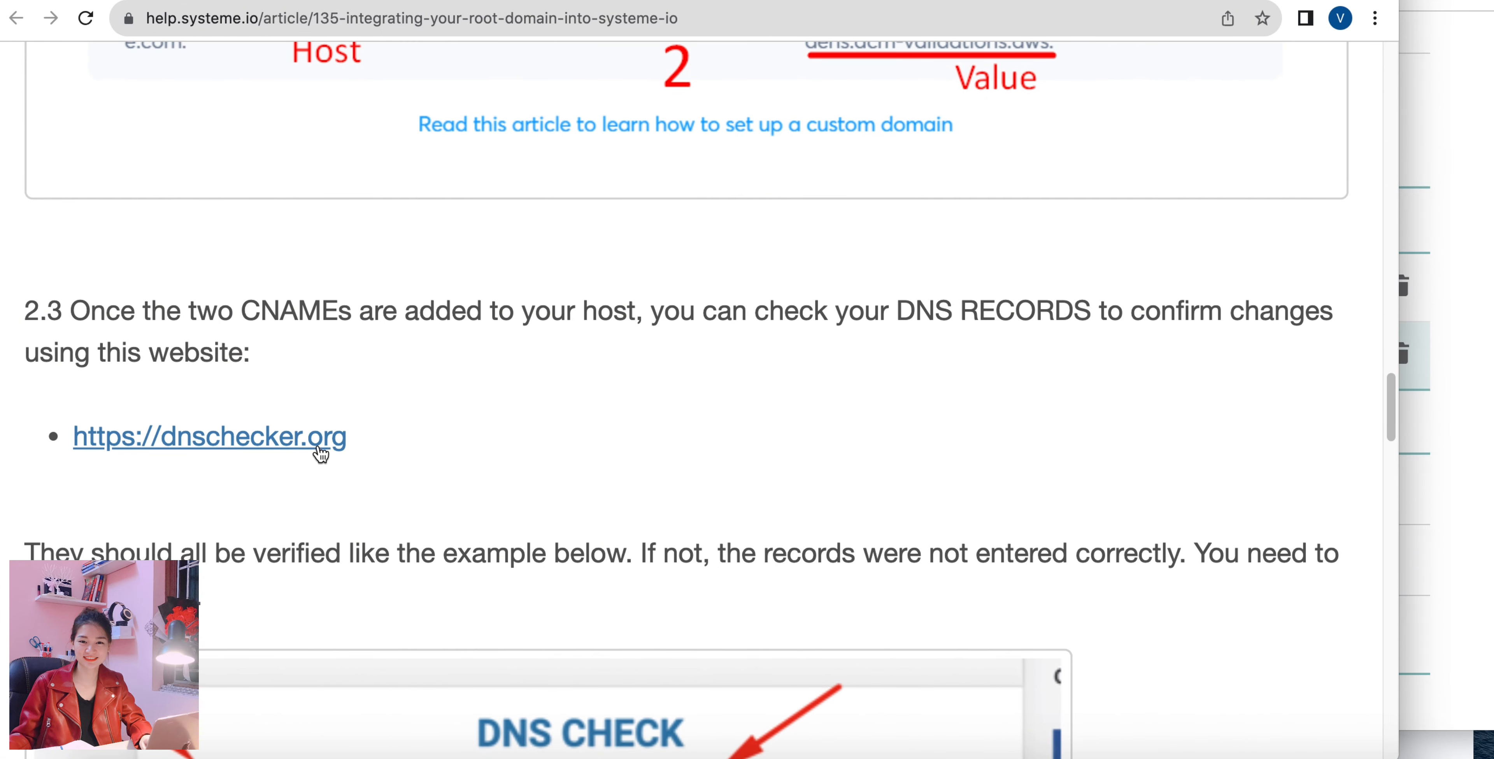
left_click(298, 451)
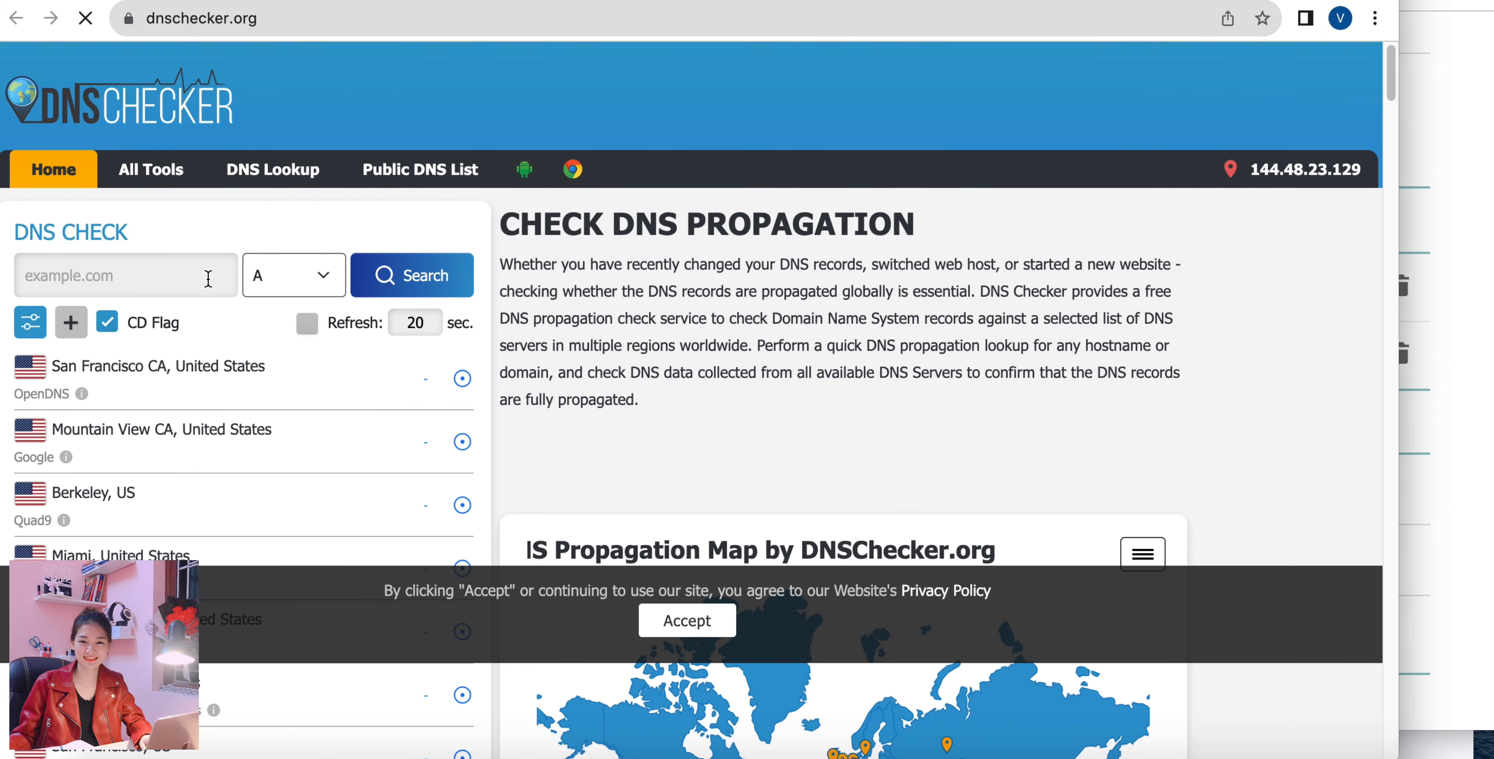
left_click(164, 275)
type("ww")
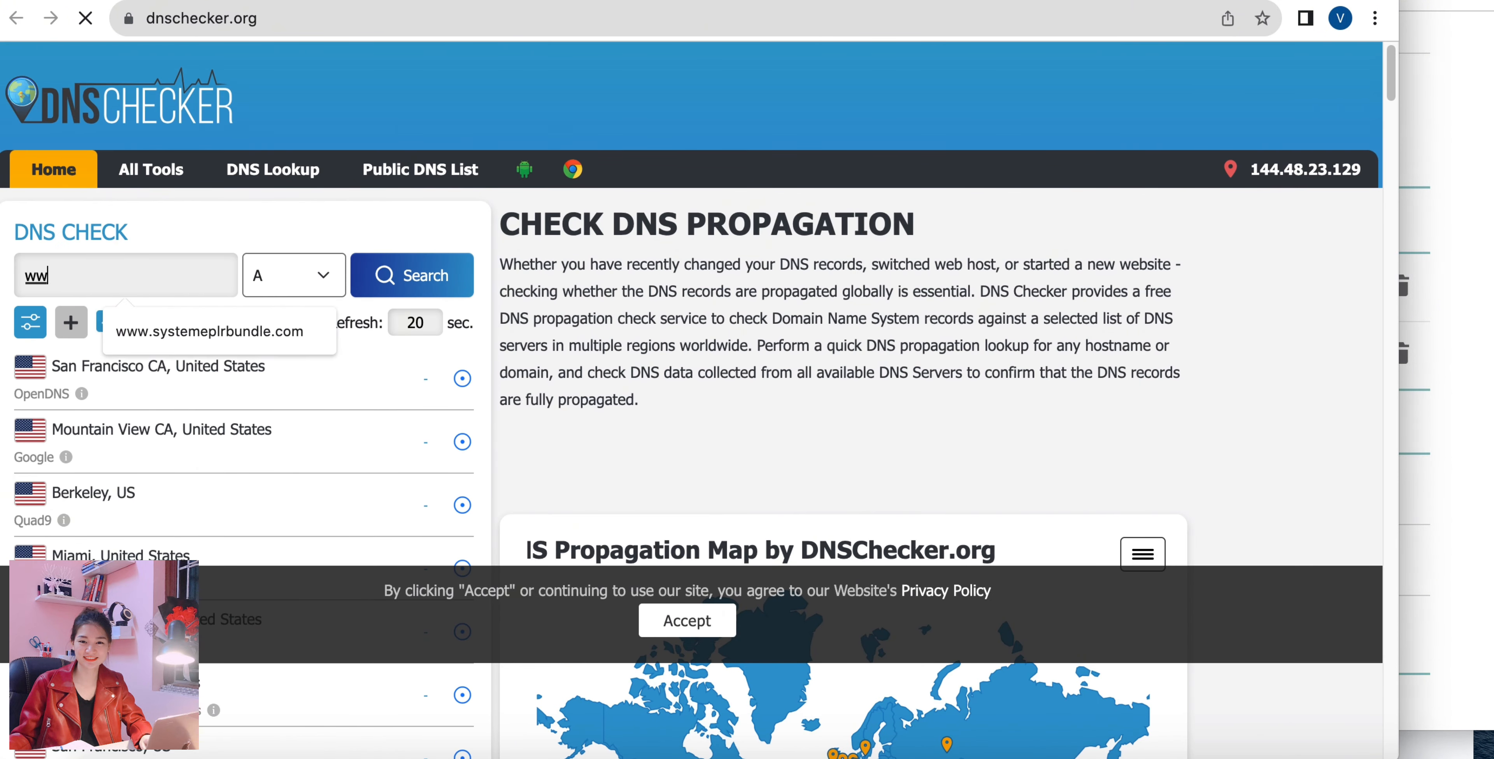
type("w.th")
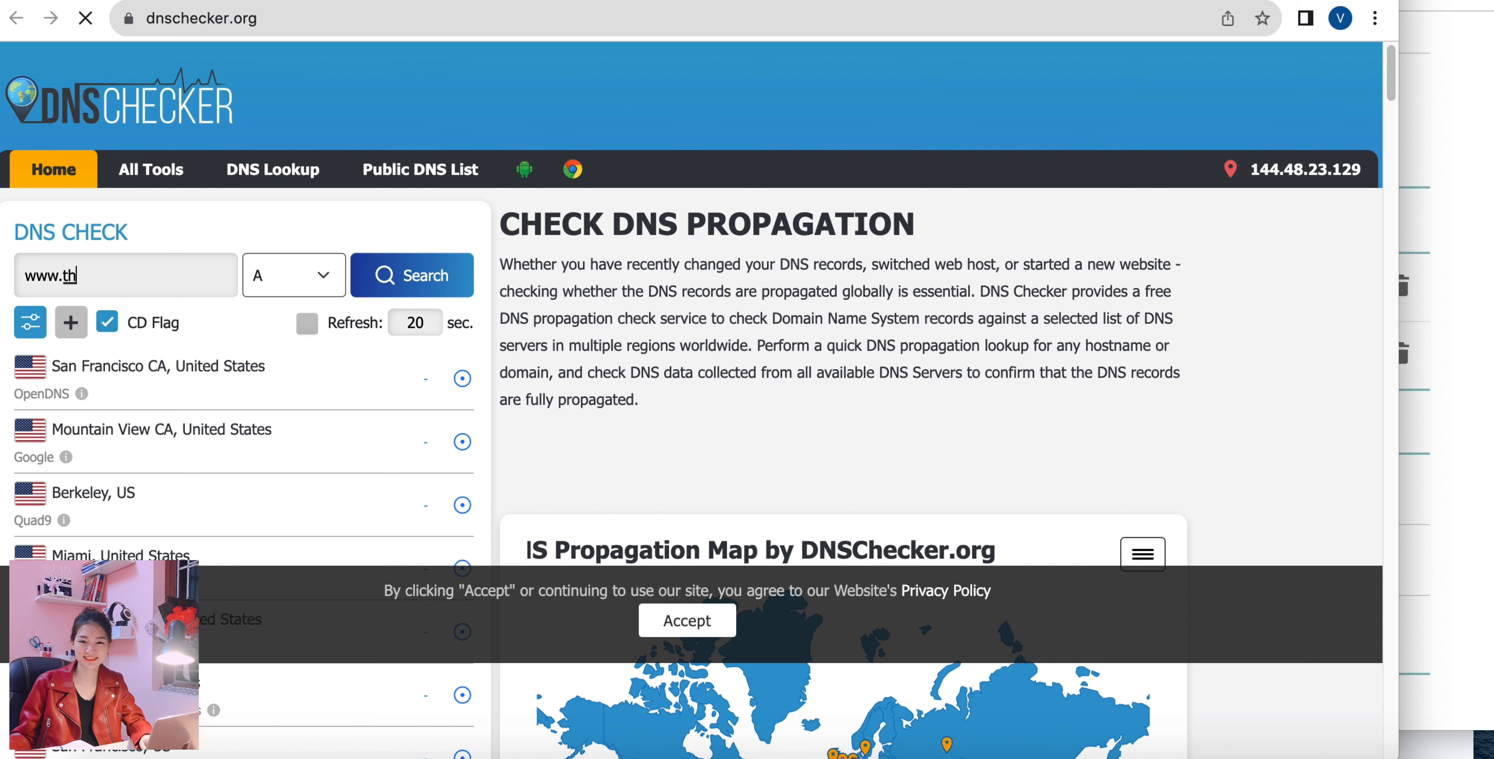
type(".com")
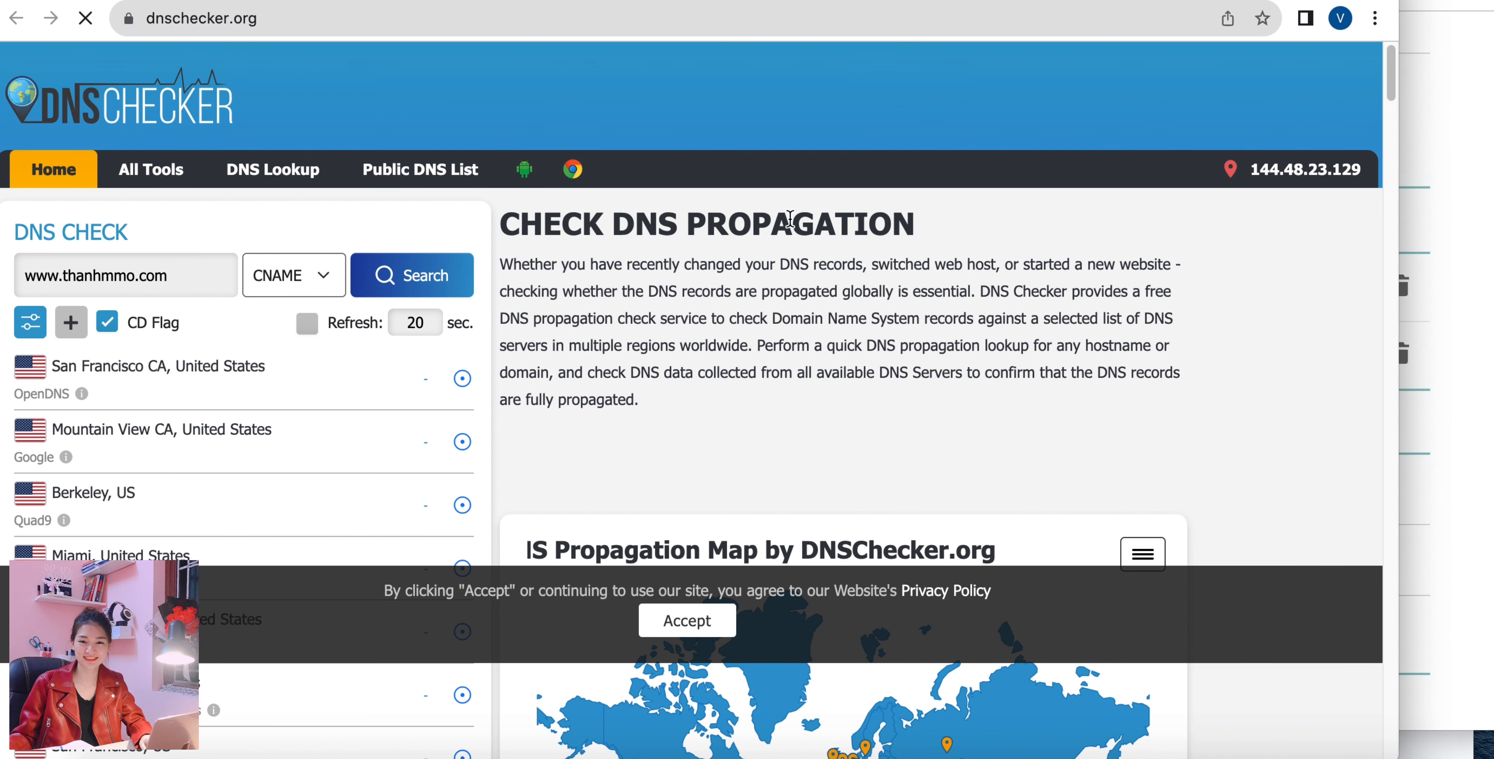
left_click(449, 286)
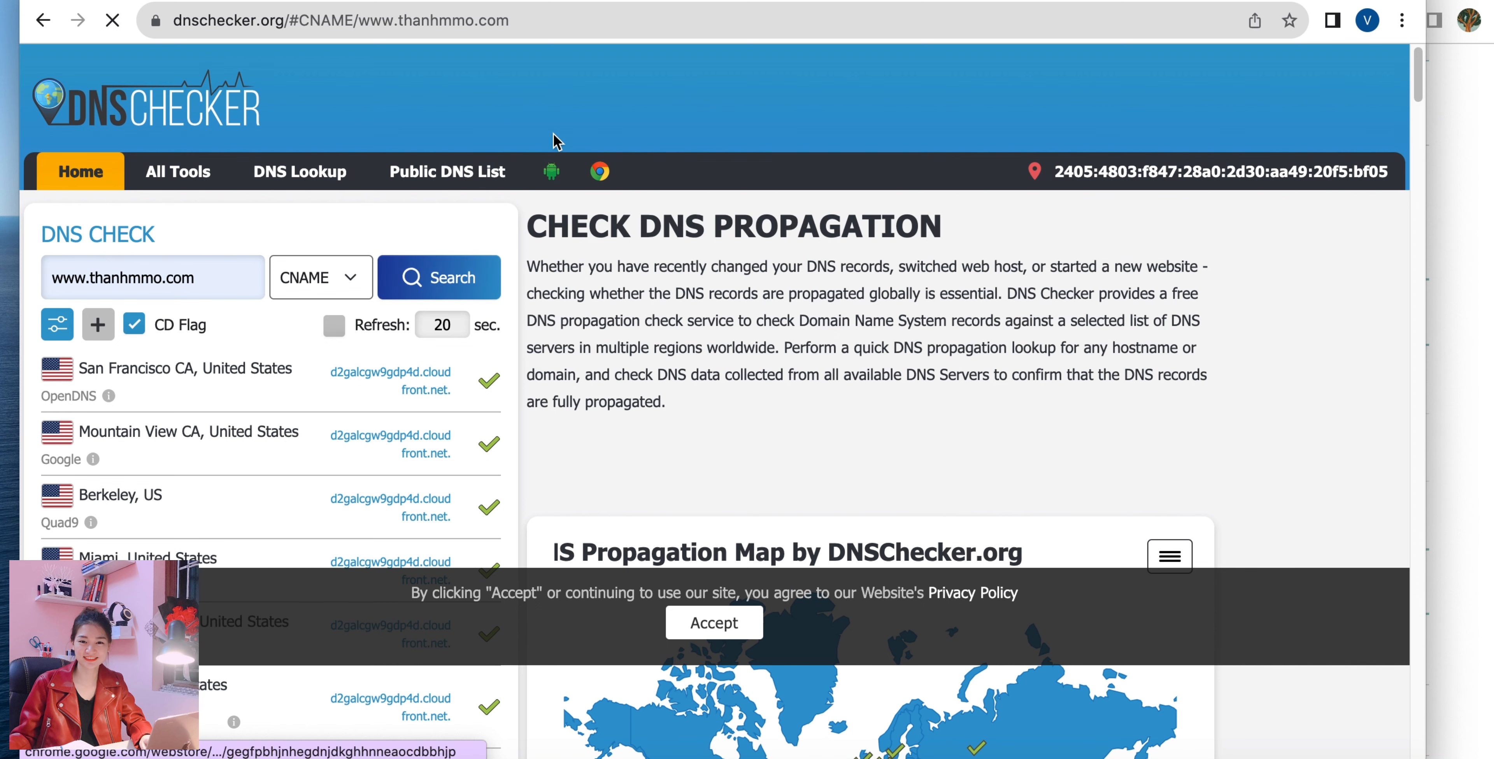
Read the help article's redirection step 3.1 to see which root record Namecheap needs and which destination it uses.
left_click(453, 2)
scroll(477, 366, "down", 15)
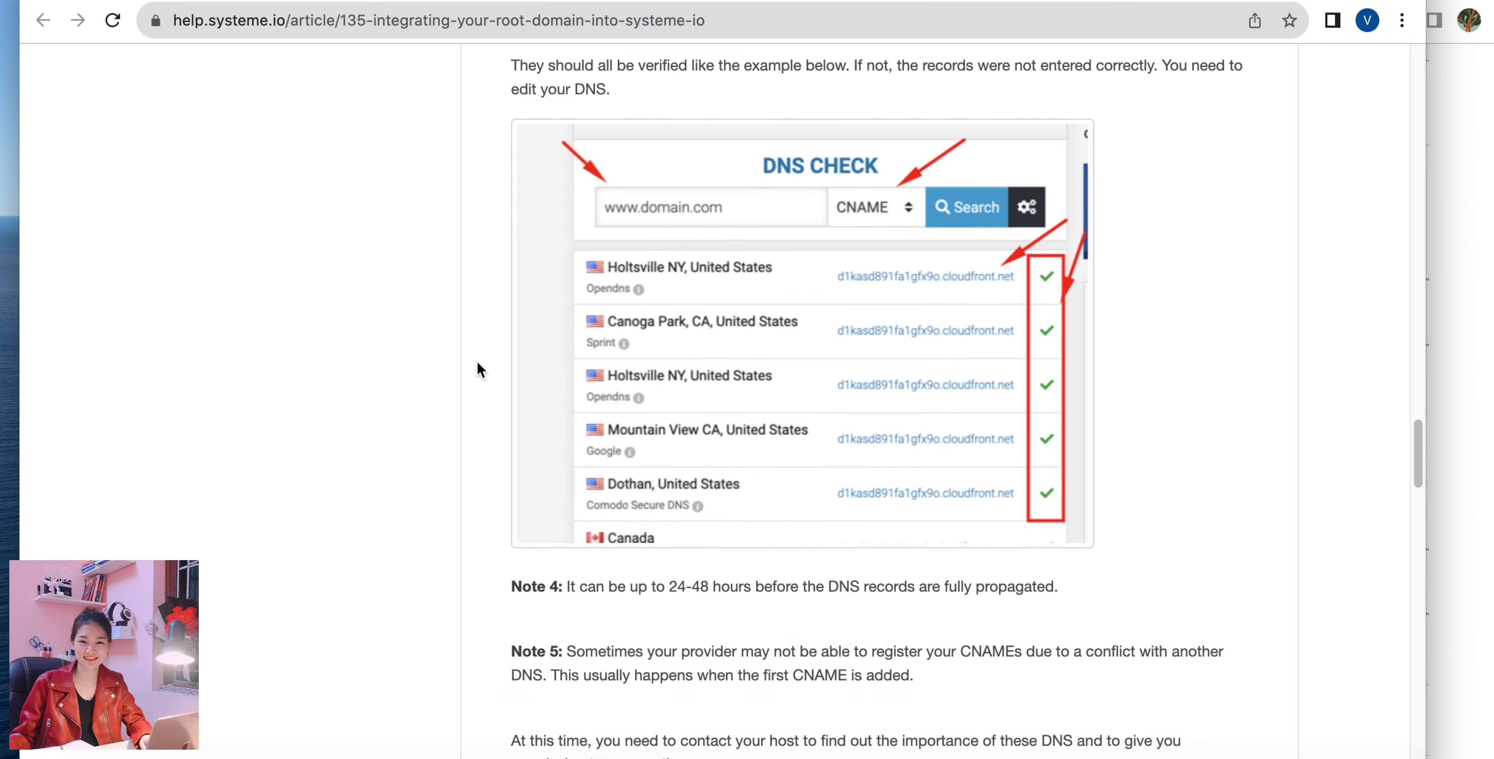
scroll(477, 368, "up", 1)
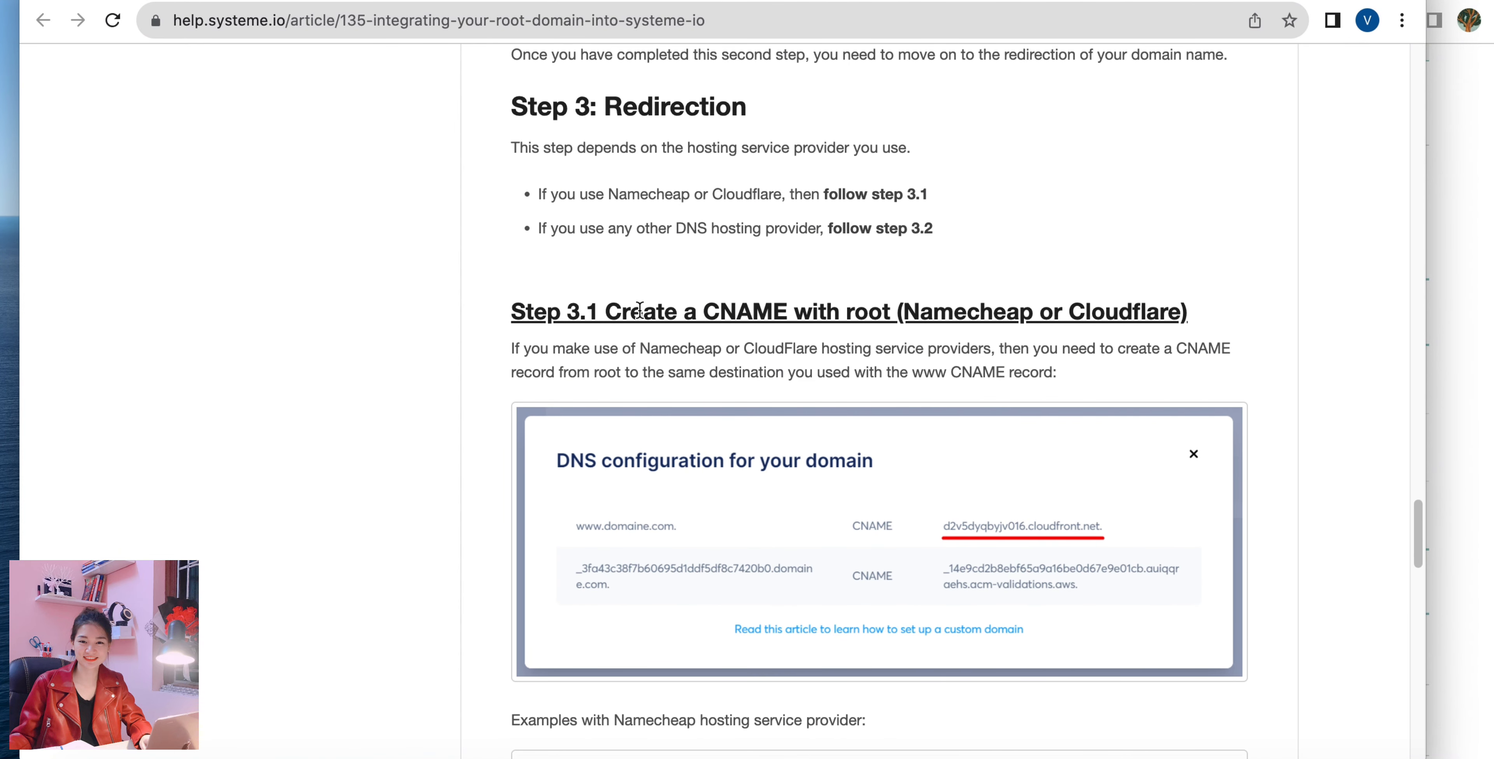
scroll(643, 418, "down", 7)
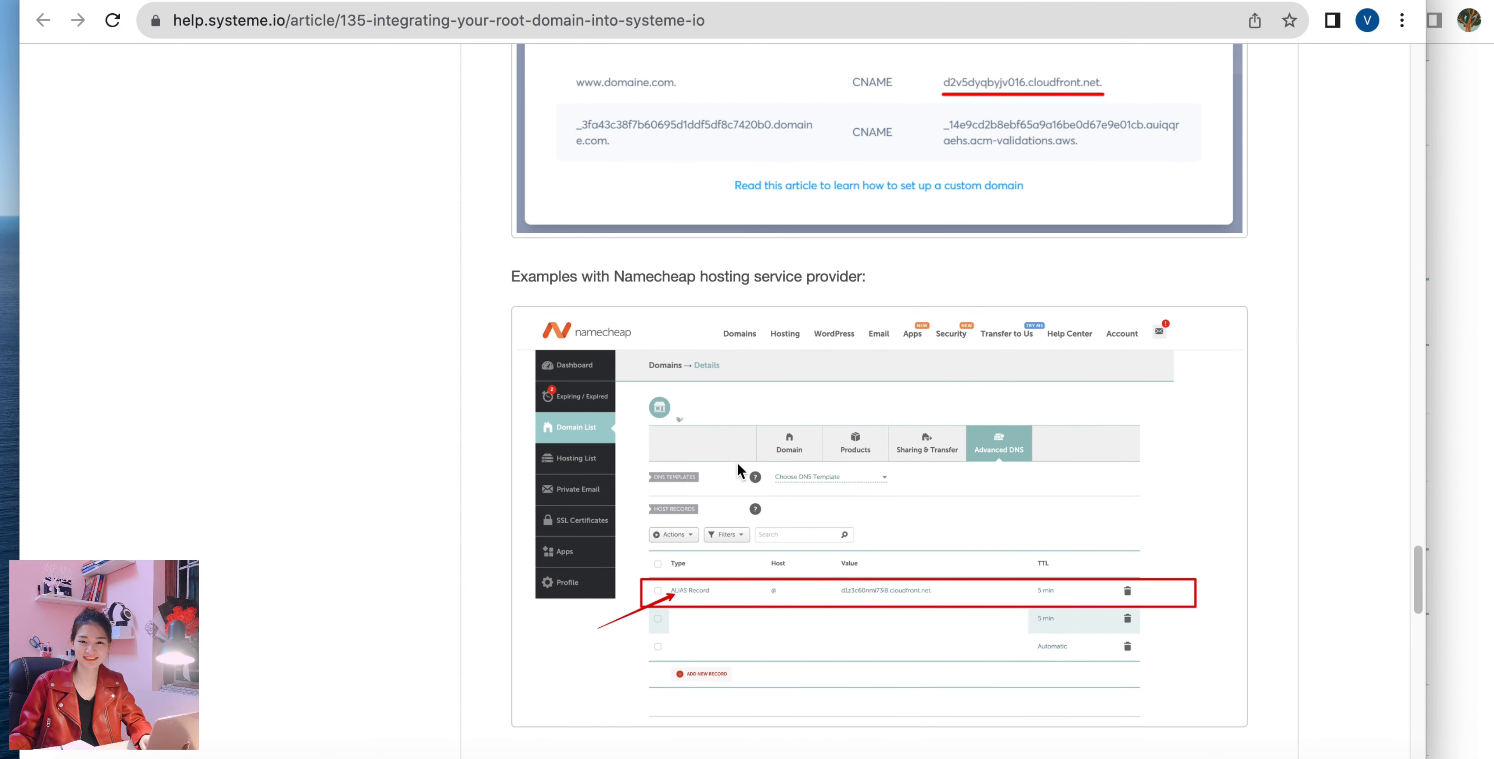
scroll(737, 461, "up", 3)
scroll(737, 461, "down", 1)
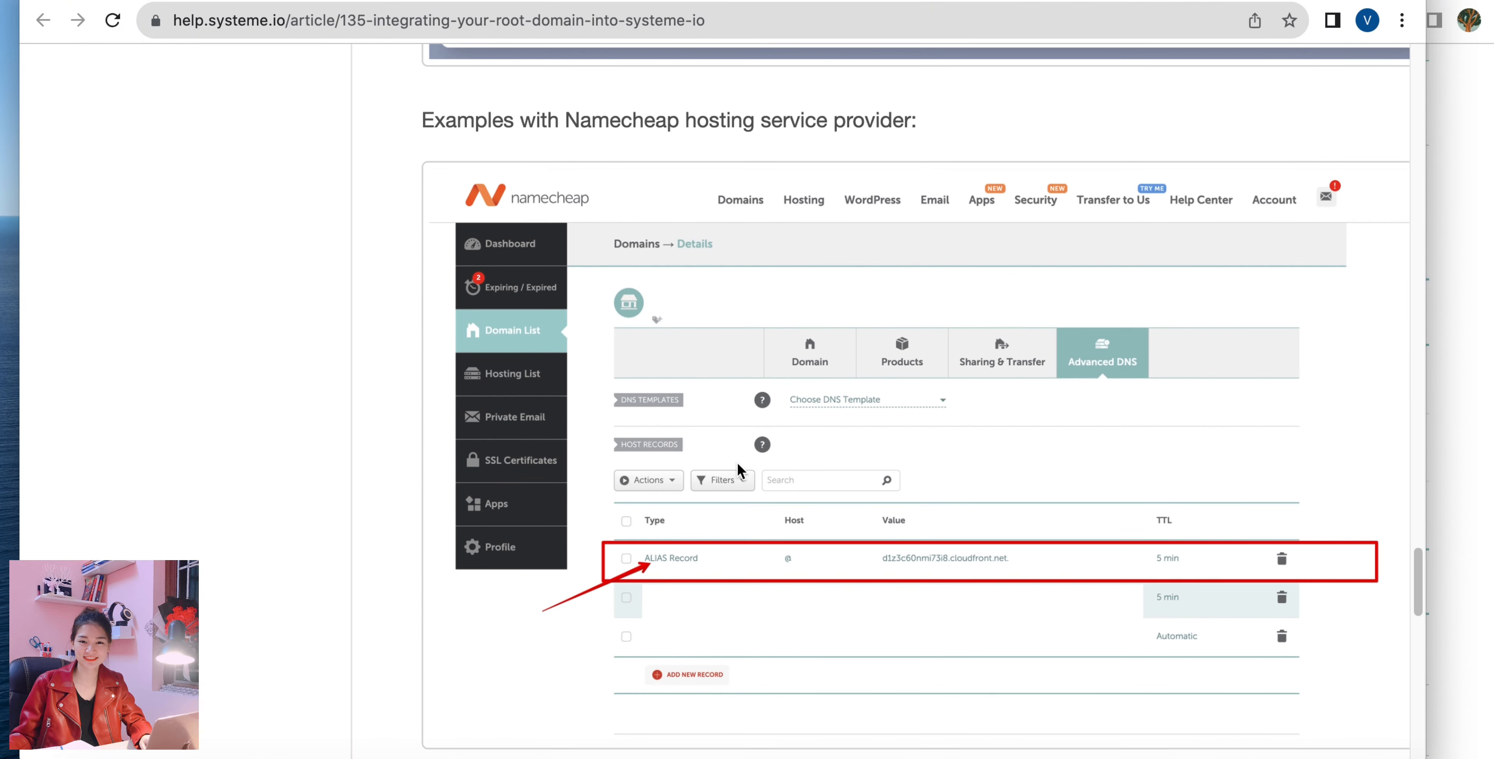
scroll(736, 461, "up", 2)
scroll(736, 461, "down", 3)
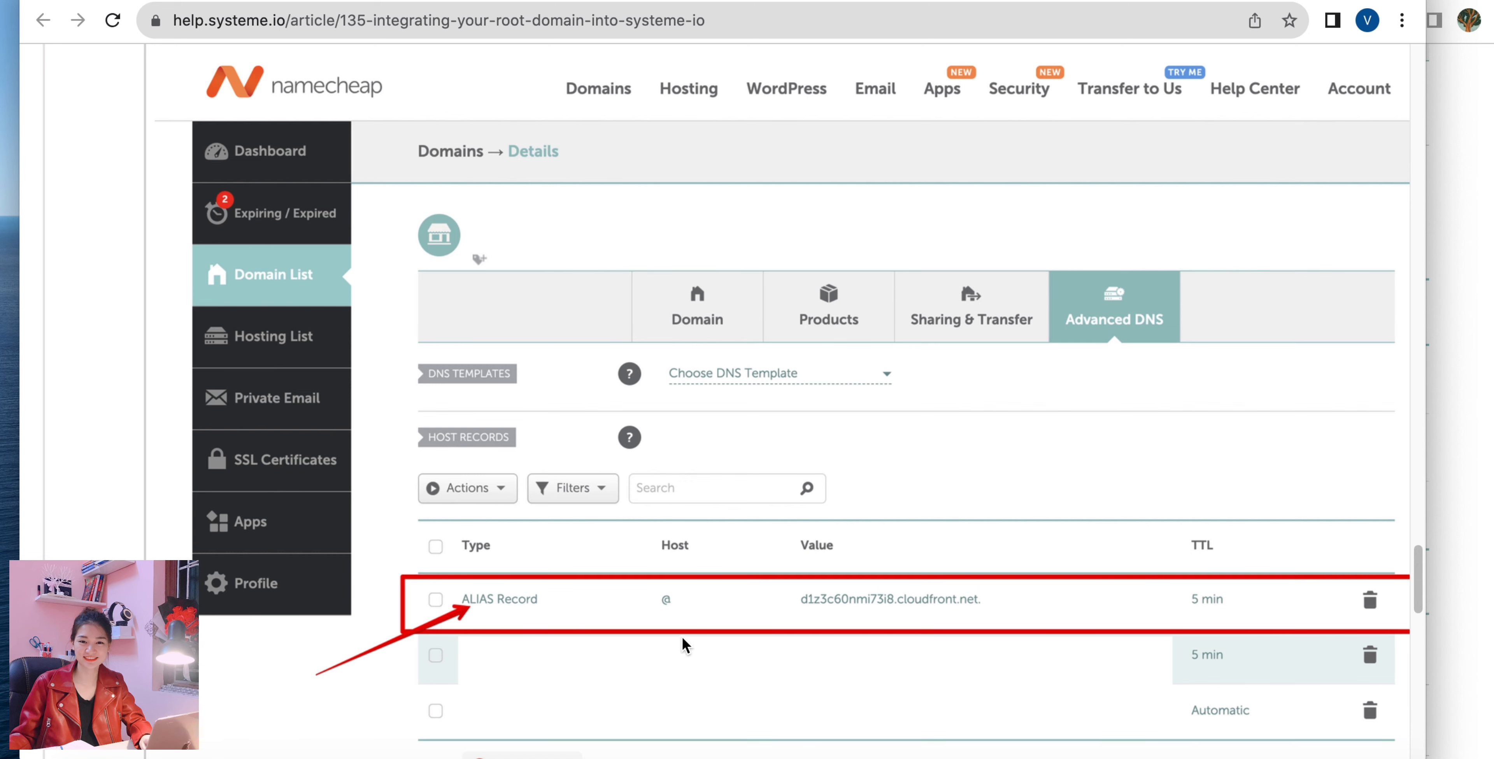
scroll(903, 586, "up", 10)
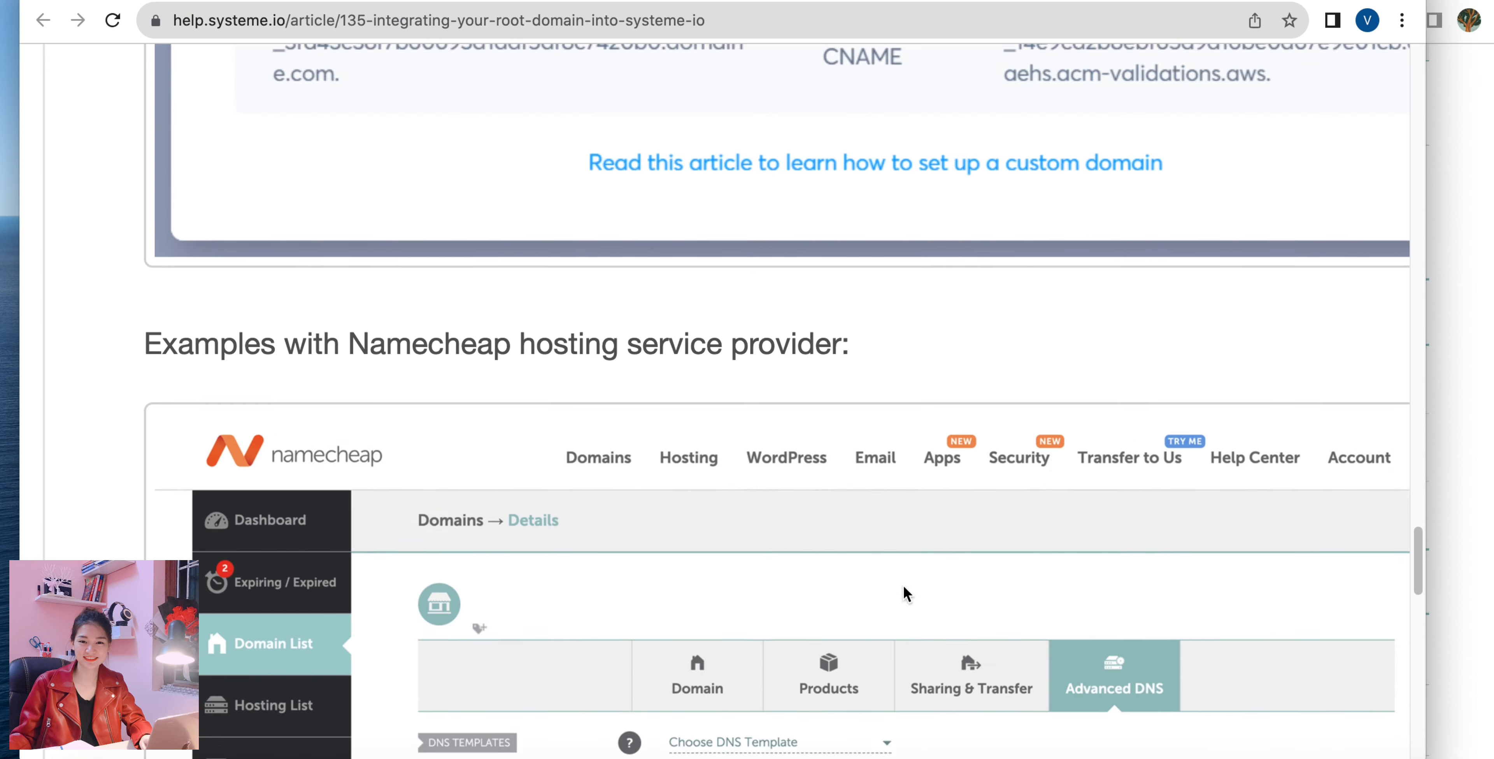
scroll(904, 586, "up", 1)
scroll(888, 542, "right", 2)
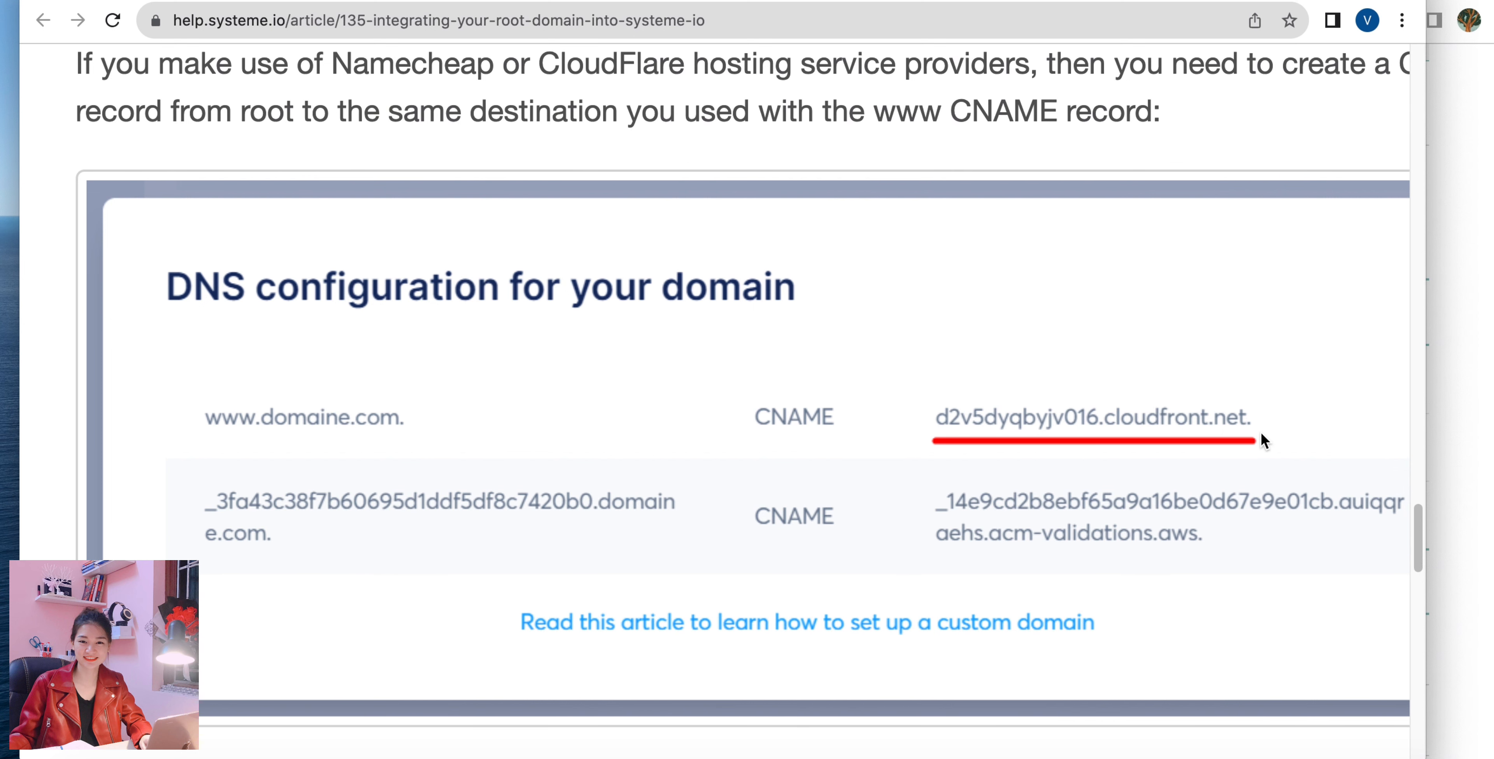
Copy the target d2galcgw9gdp4d.cloudfront.net. of the www entry from the domain's DNS configuration in systeme.io.
left_click(282, 0)
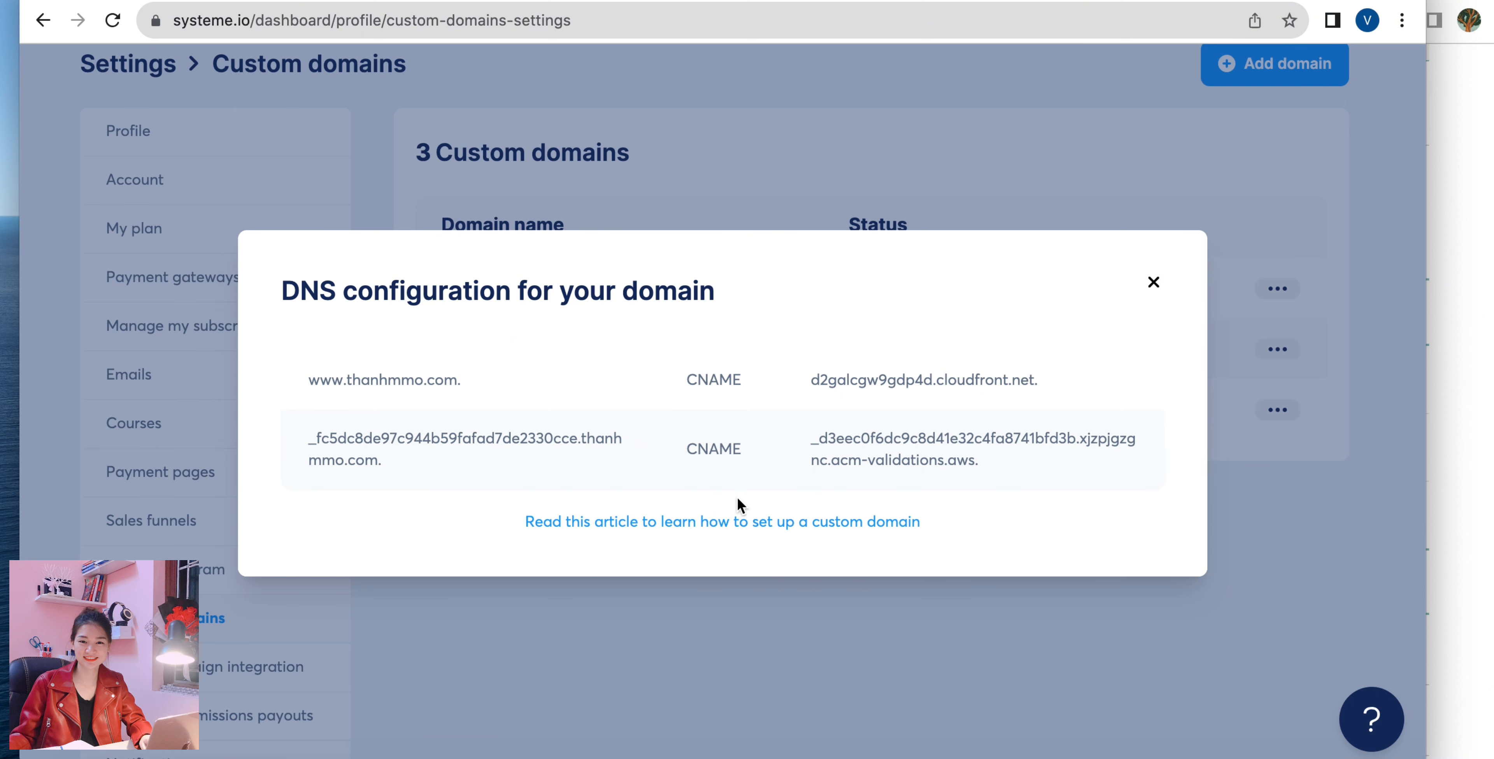
left_click_drag(799, 377, 1037, 380)
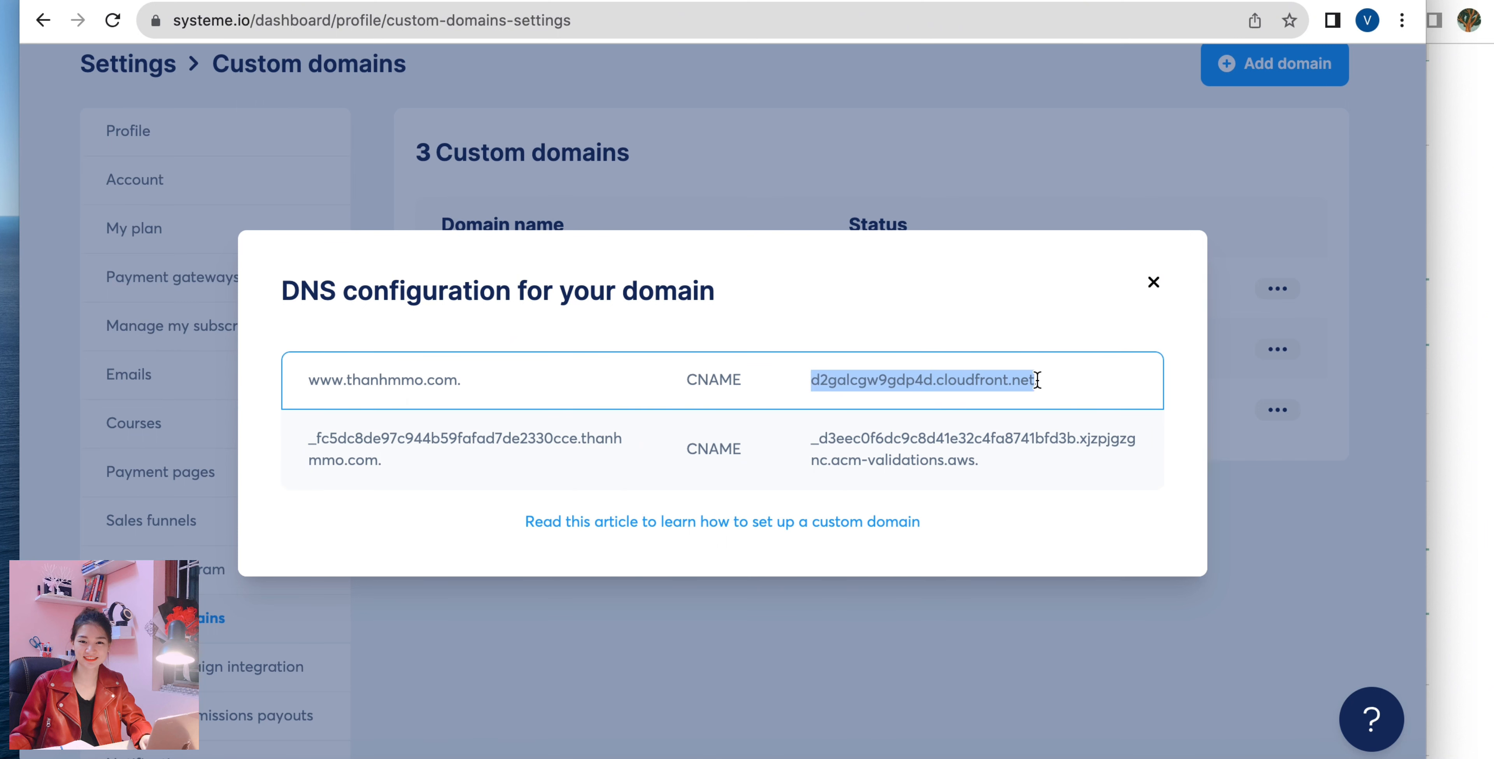
right_click(931, 372)
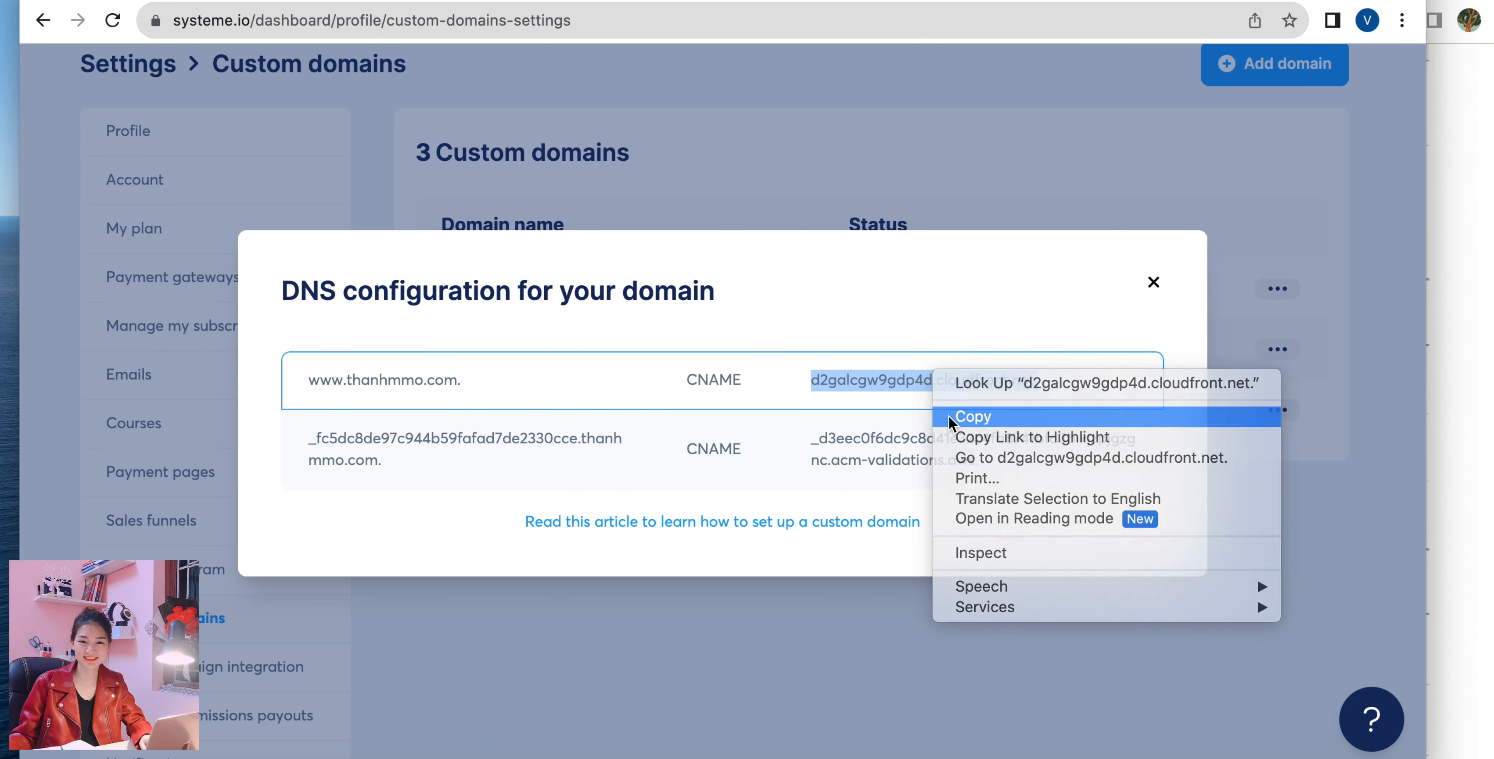
left_click(951, 416)
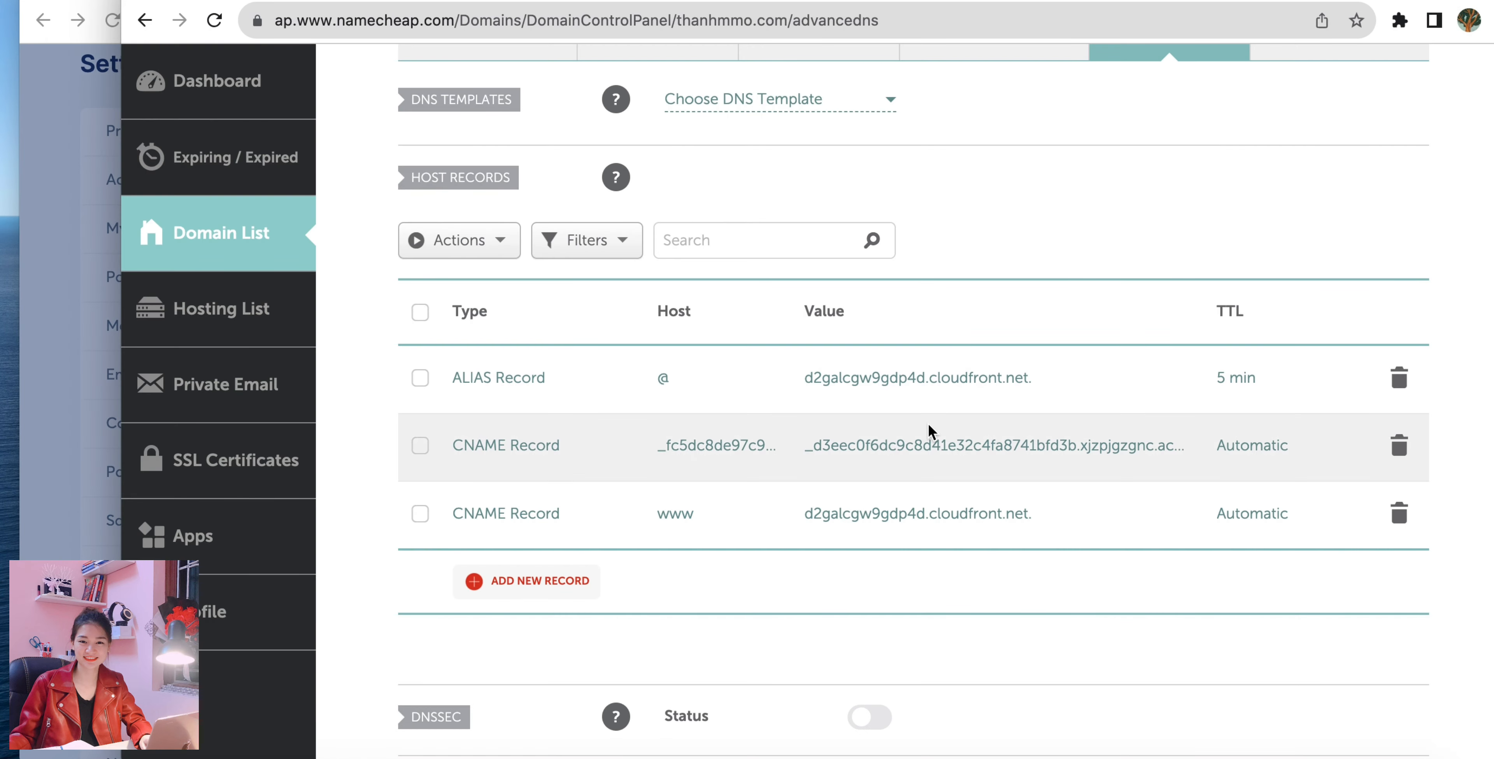
Fill in a new ALIAS host record for thanhmmo.com with host @ and target d2galcgw9gdp4d.cloudfront.net.
left_click(549, 582)
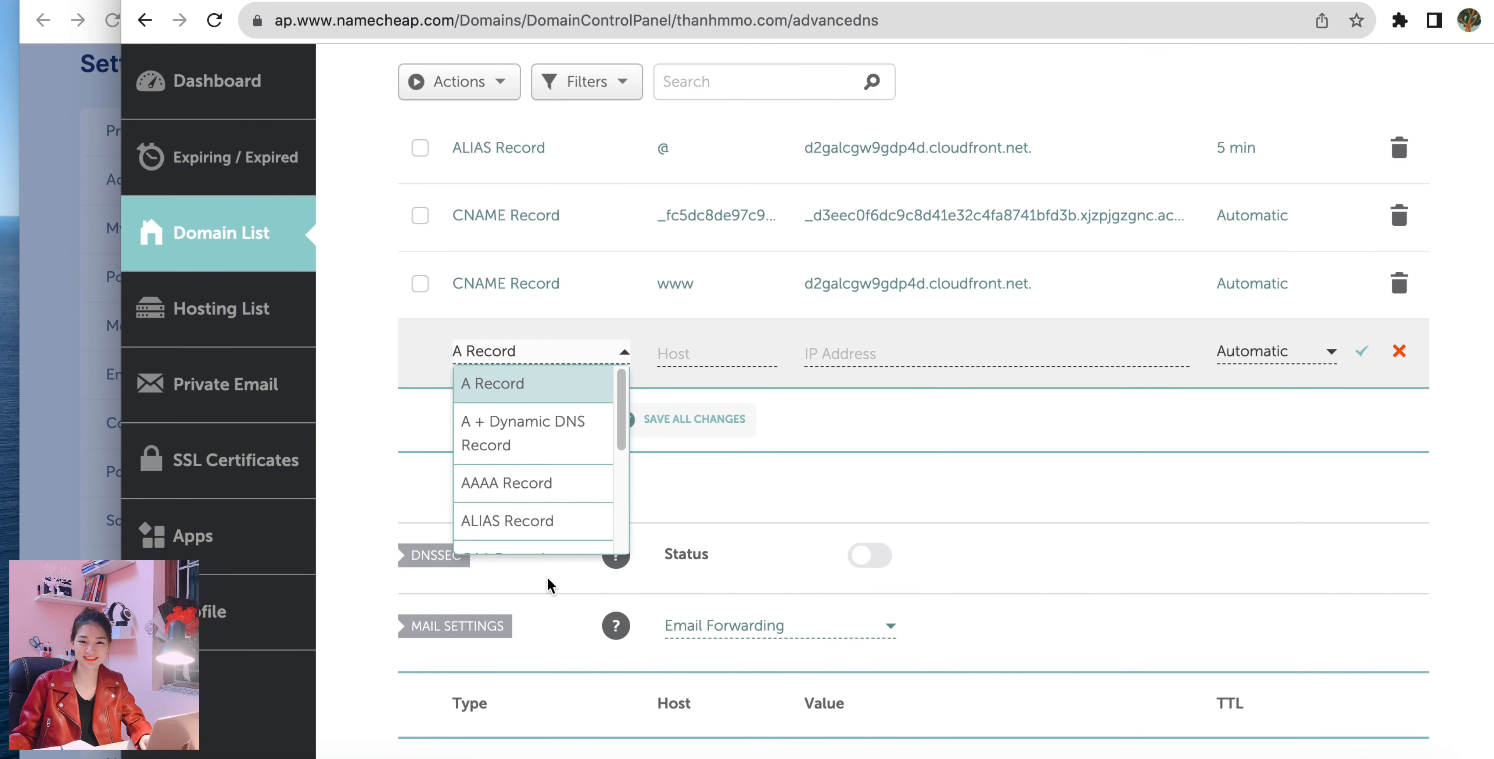
scroll(539, 552, "down", 1)
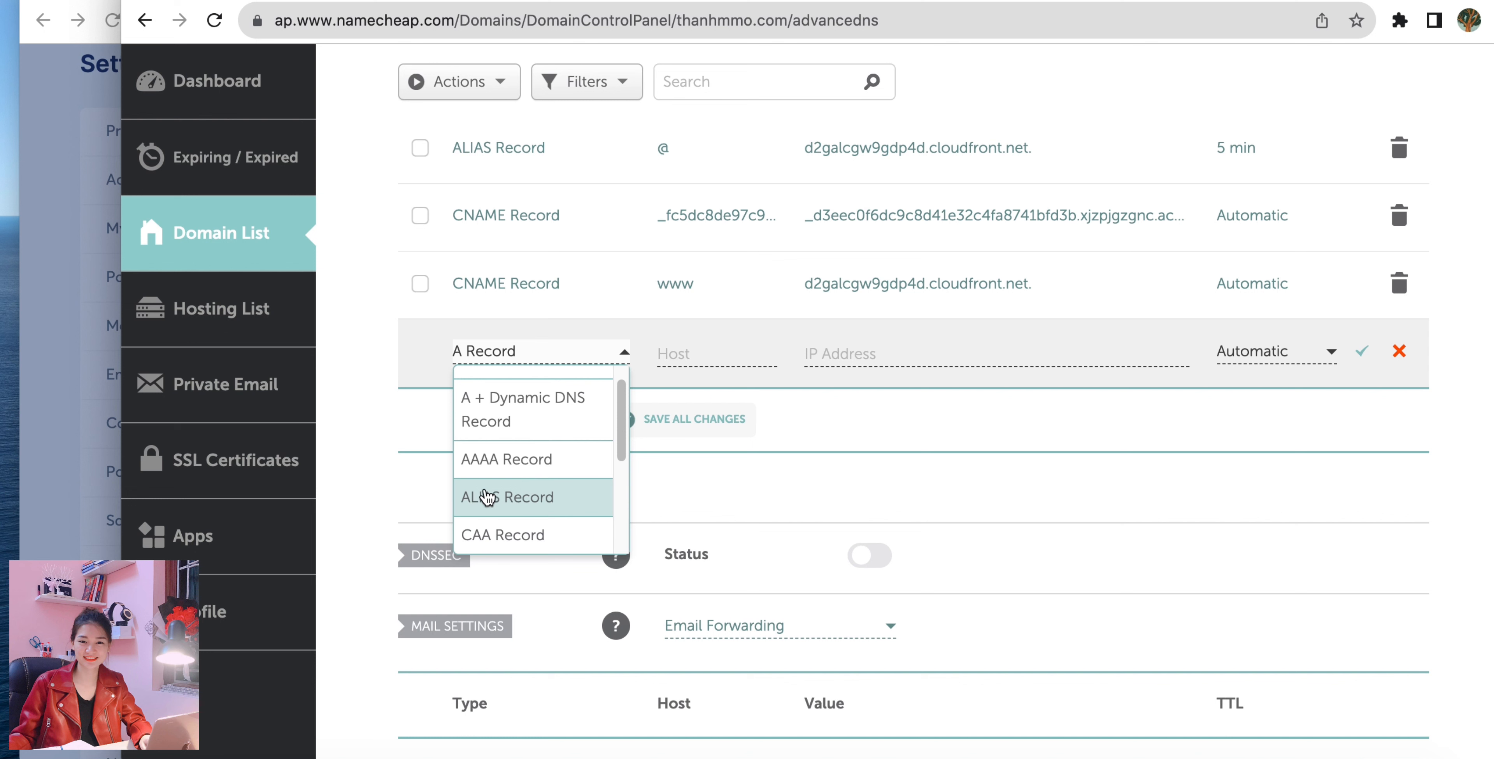
left_click(529, 502)
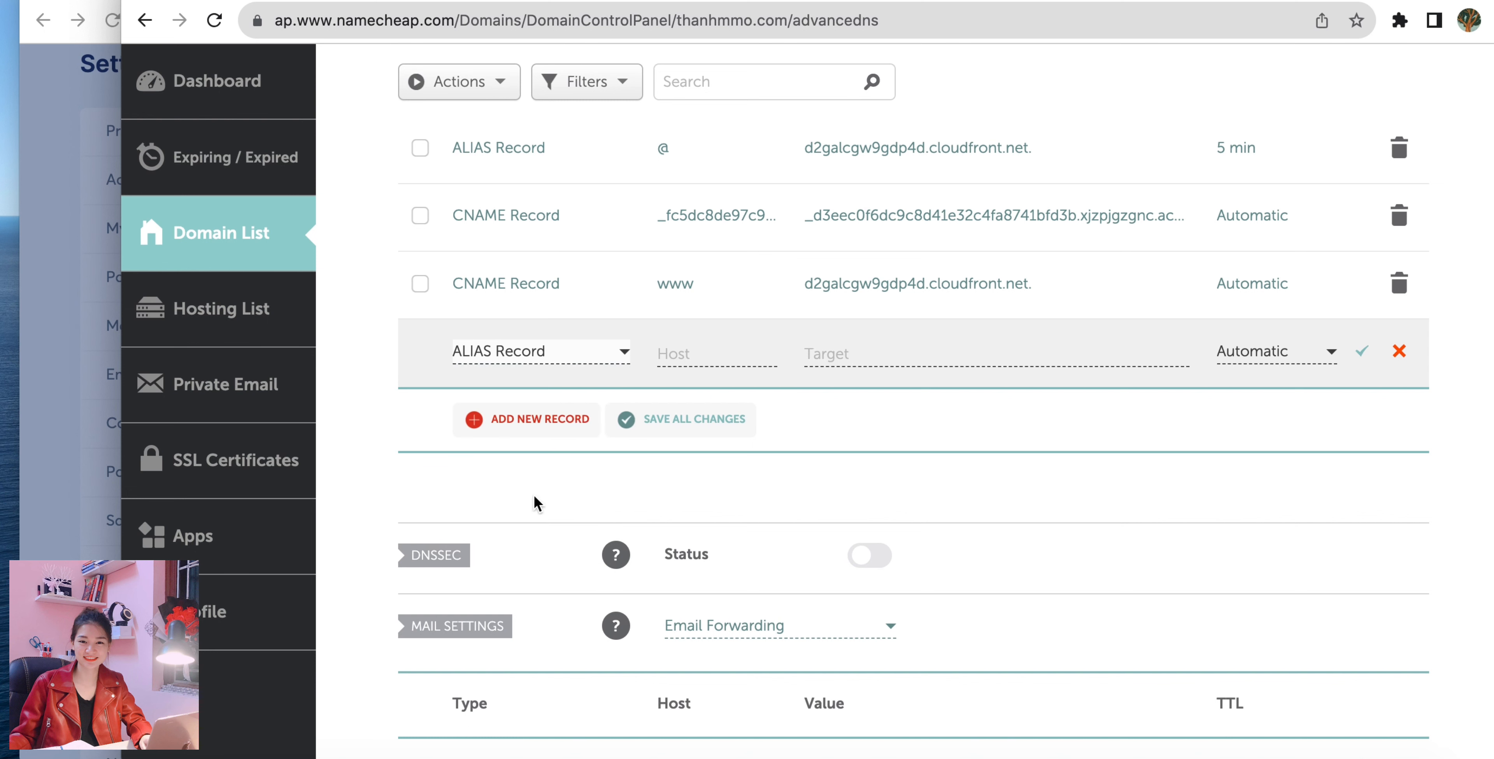
left_click(715, 347)
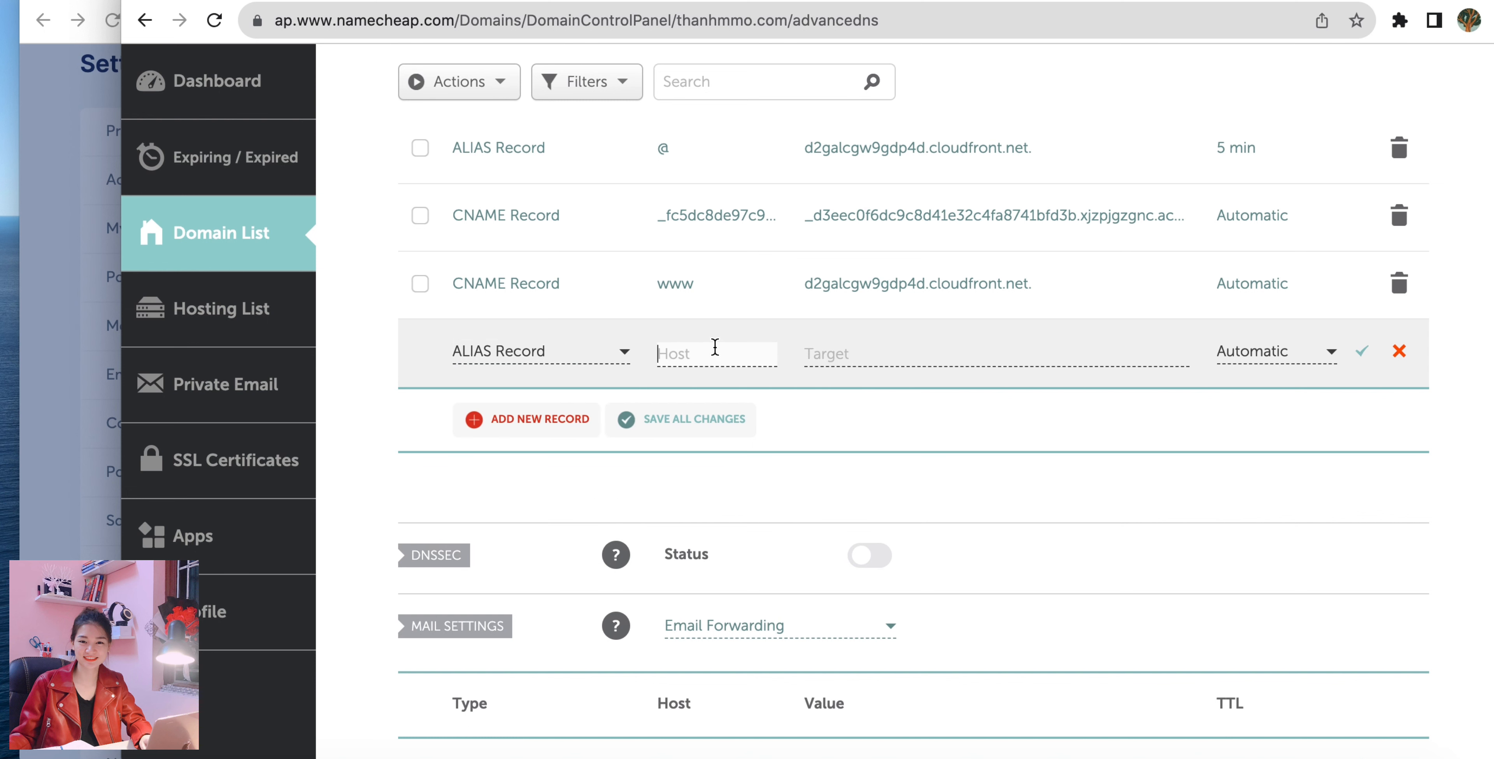
type("@")
left_click(829, 353)
key("super+v")
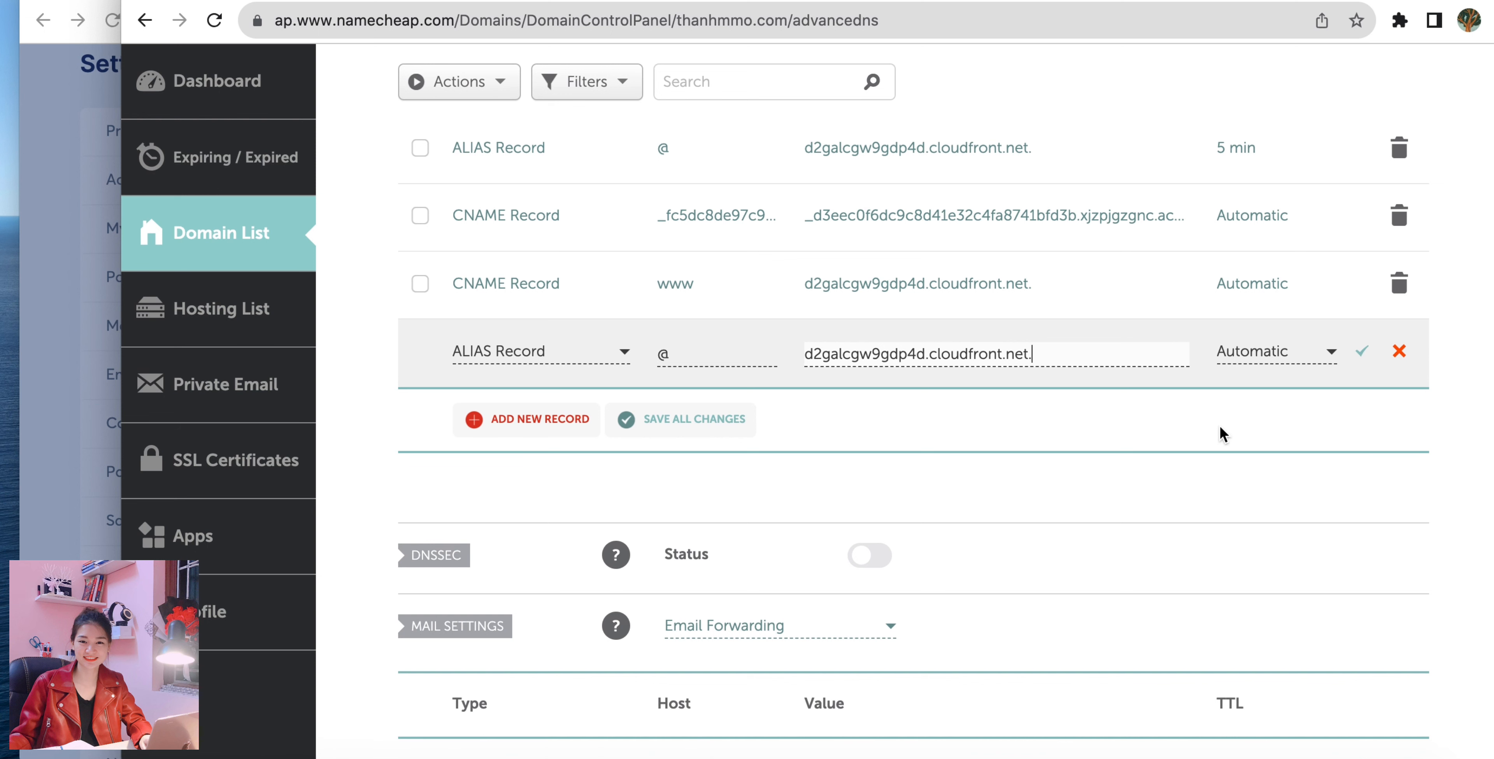
Switch to systeme.io and open the funnel Free Link in Bio Template - hithanh.com.
left_click(58, 223)
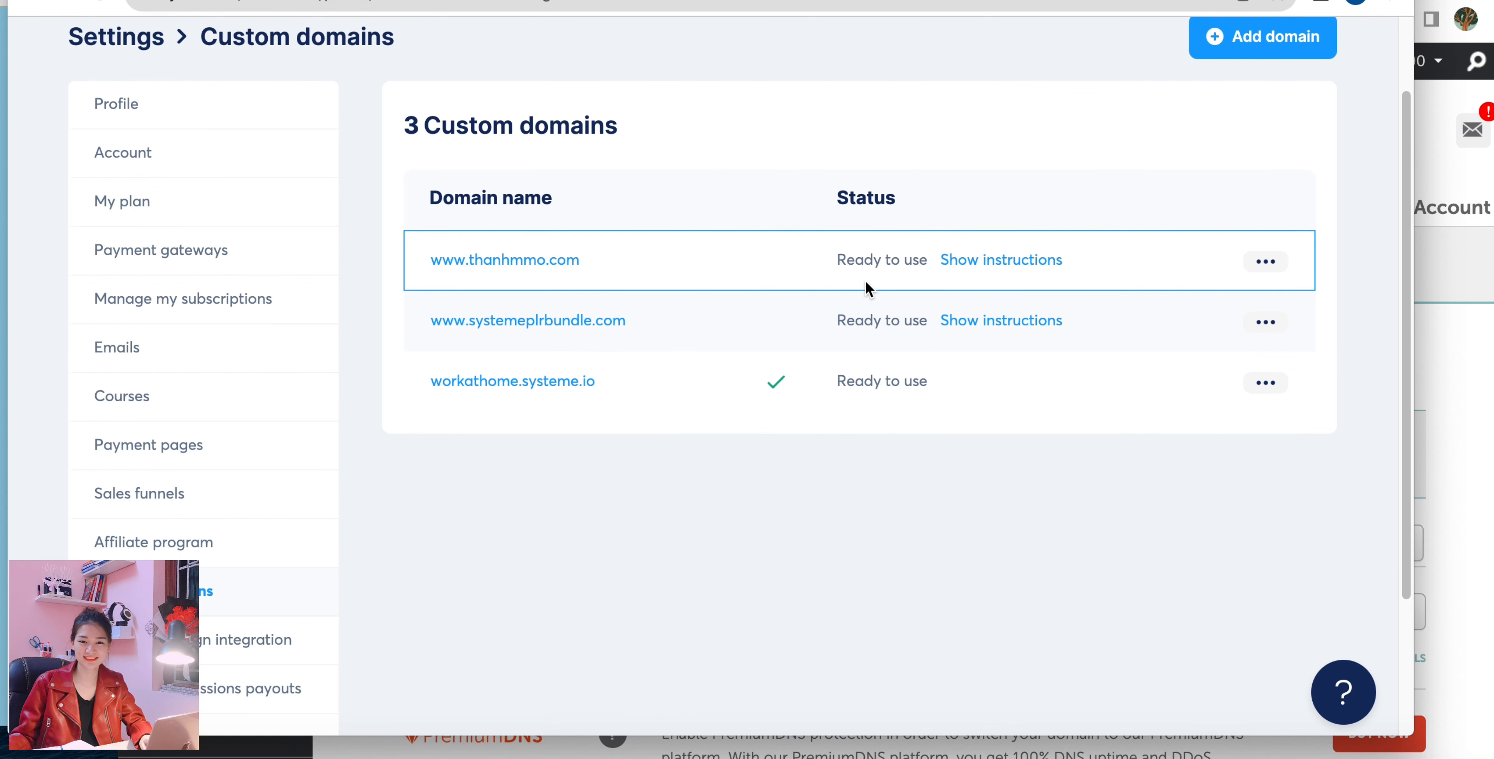
scroll(868, 288, "up", 2)
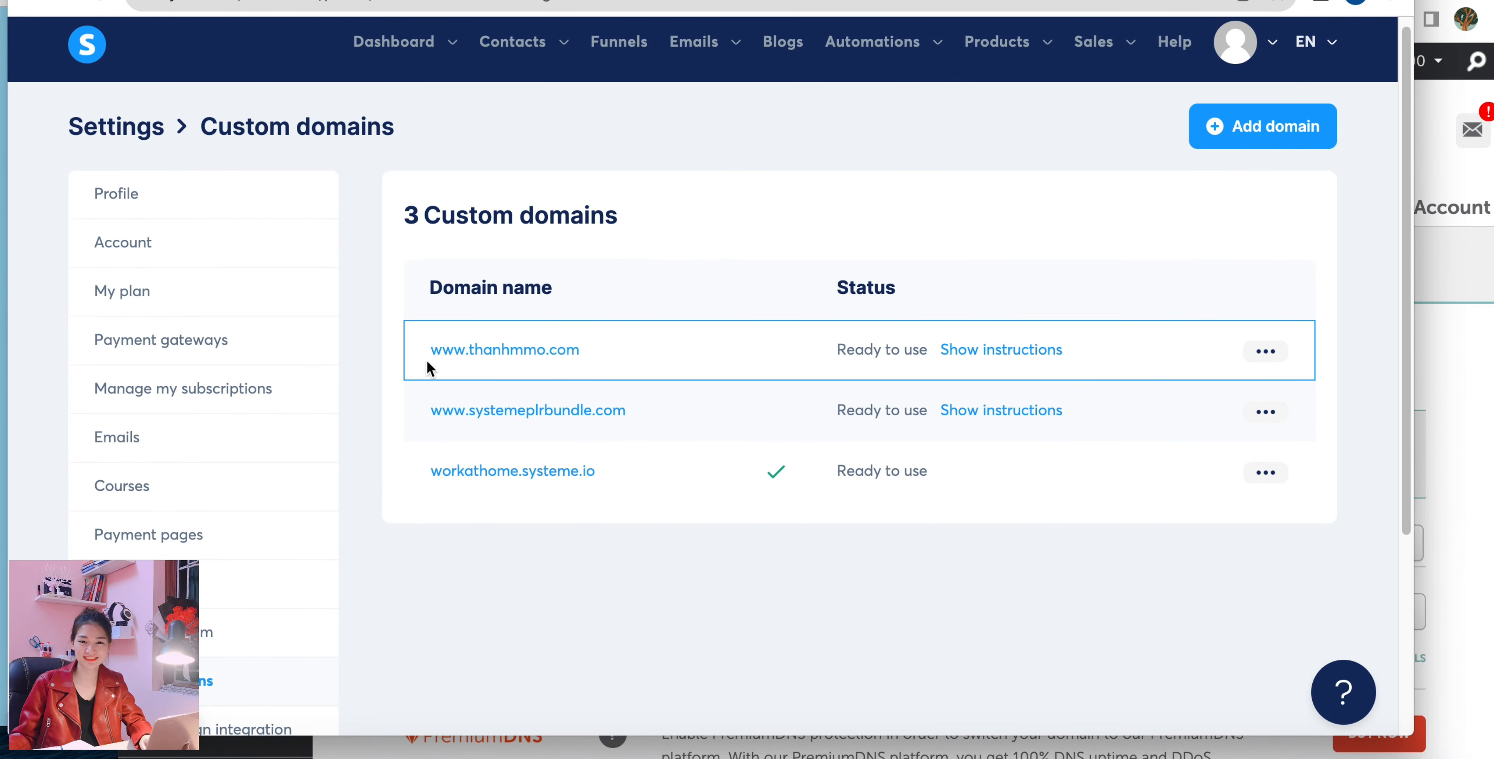
left_click(620, 48)
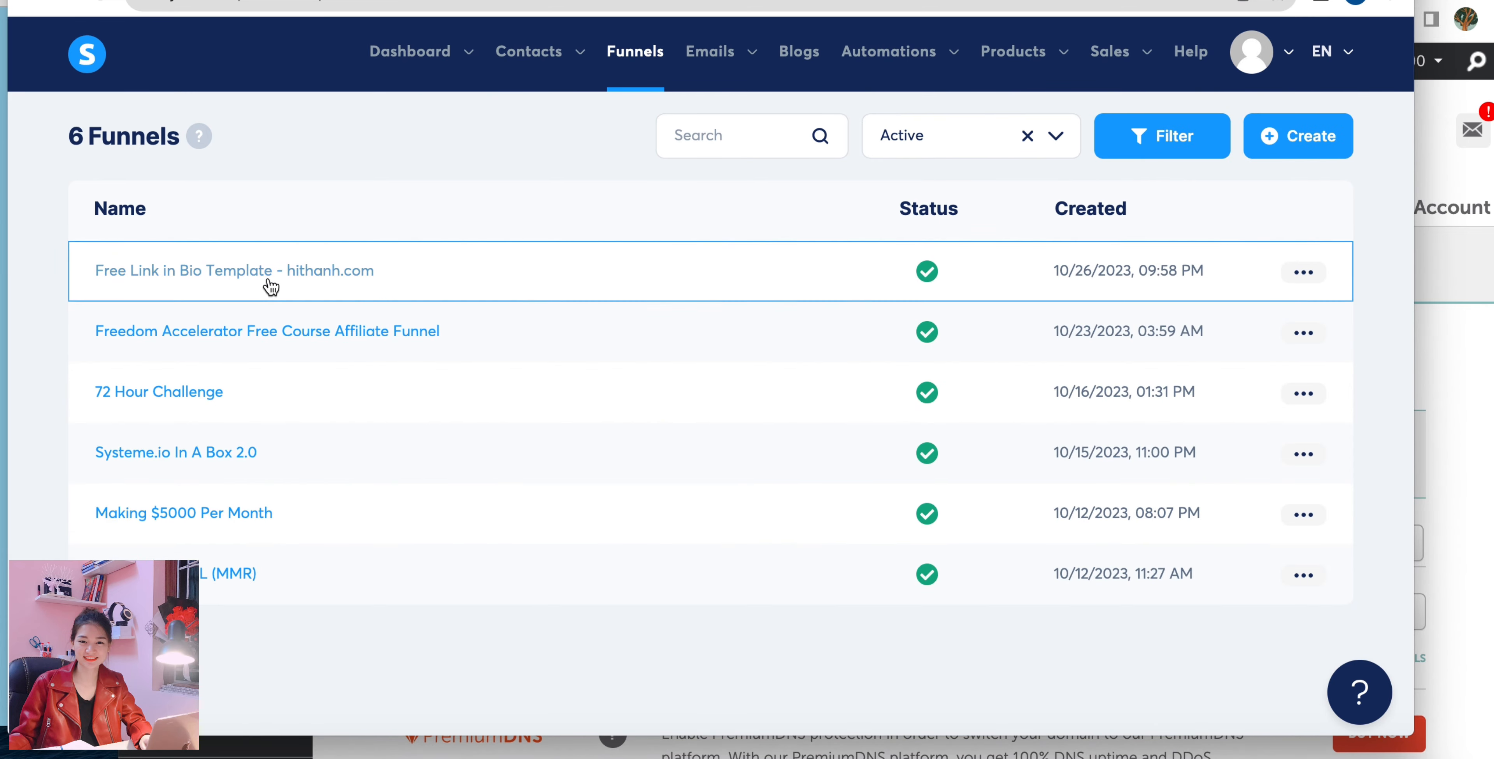
left_click(249, 277)
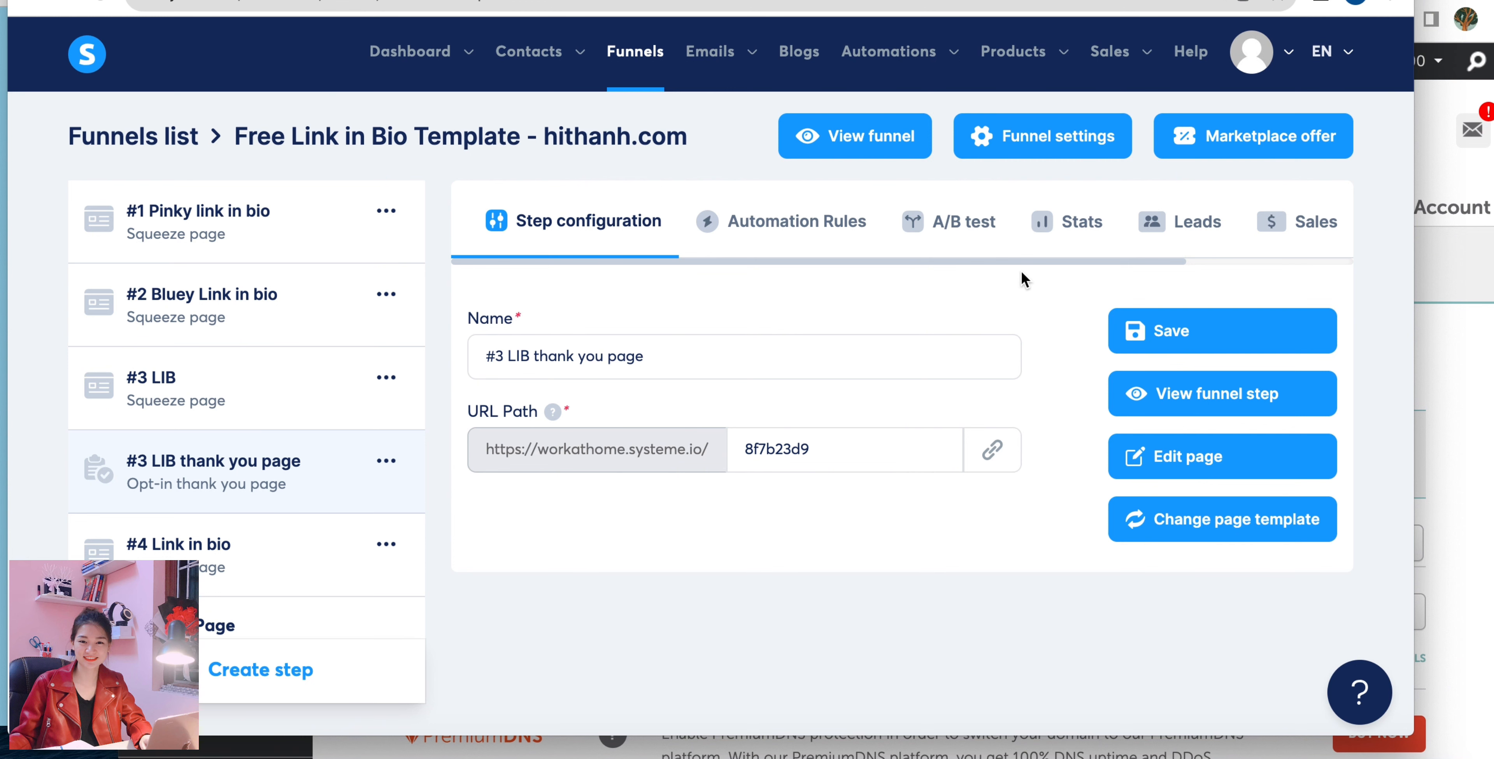
left_click(1051, 157)
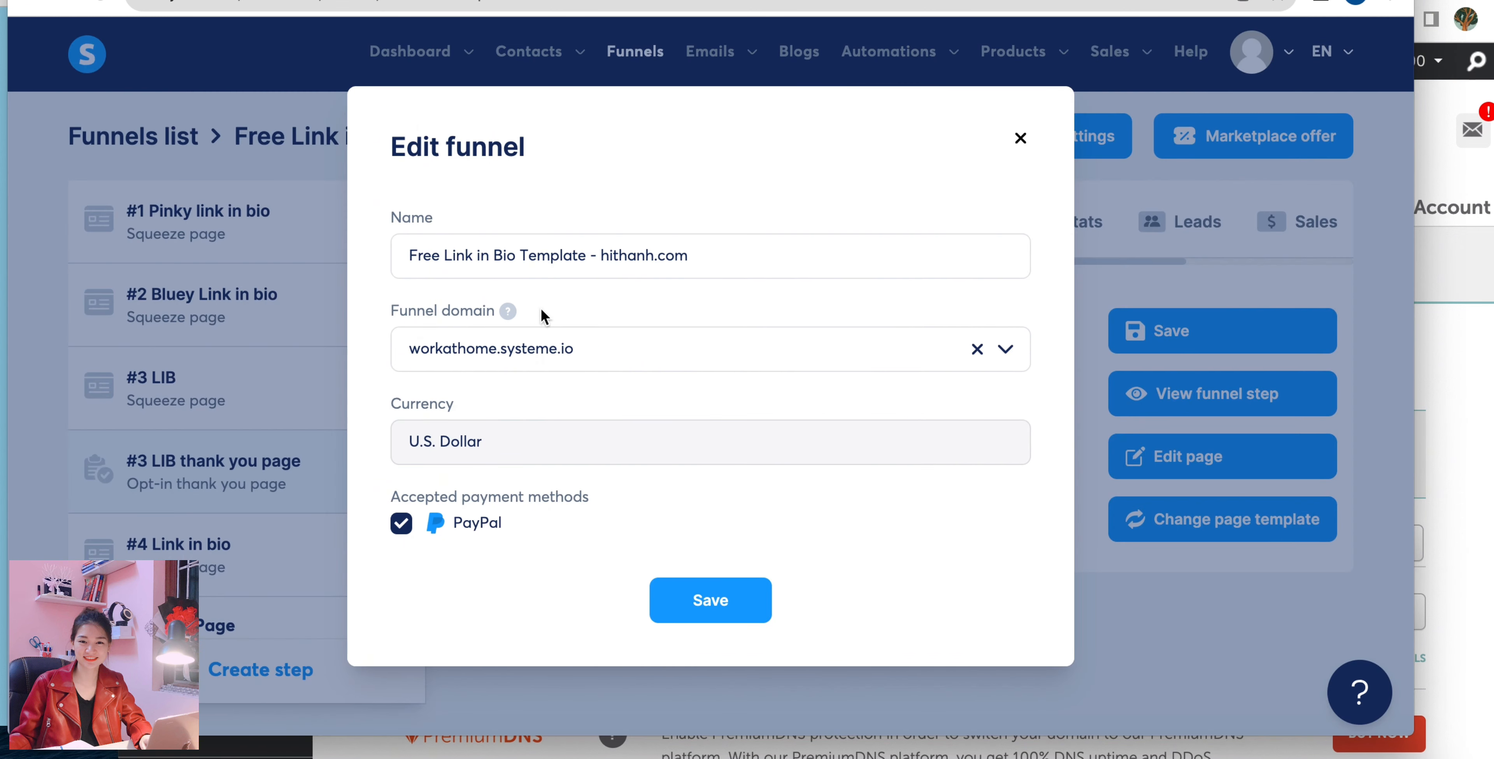
left_click(1007, 352)
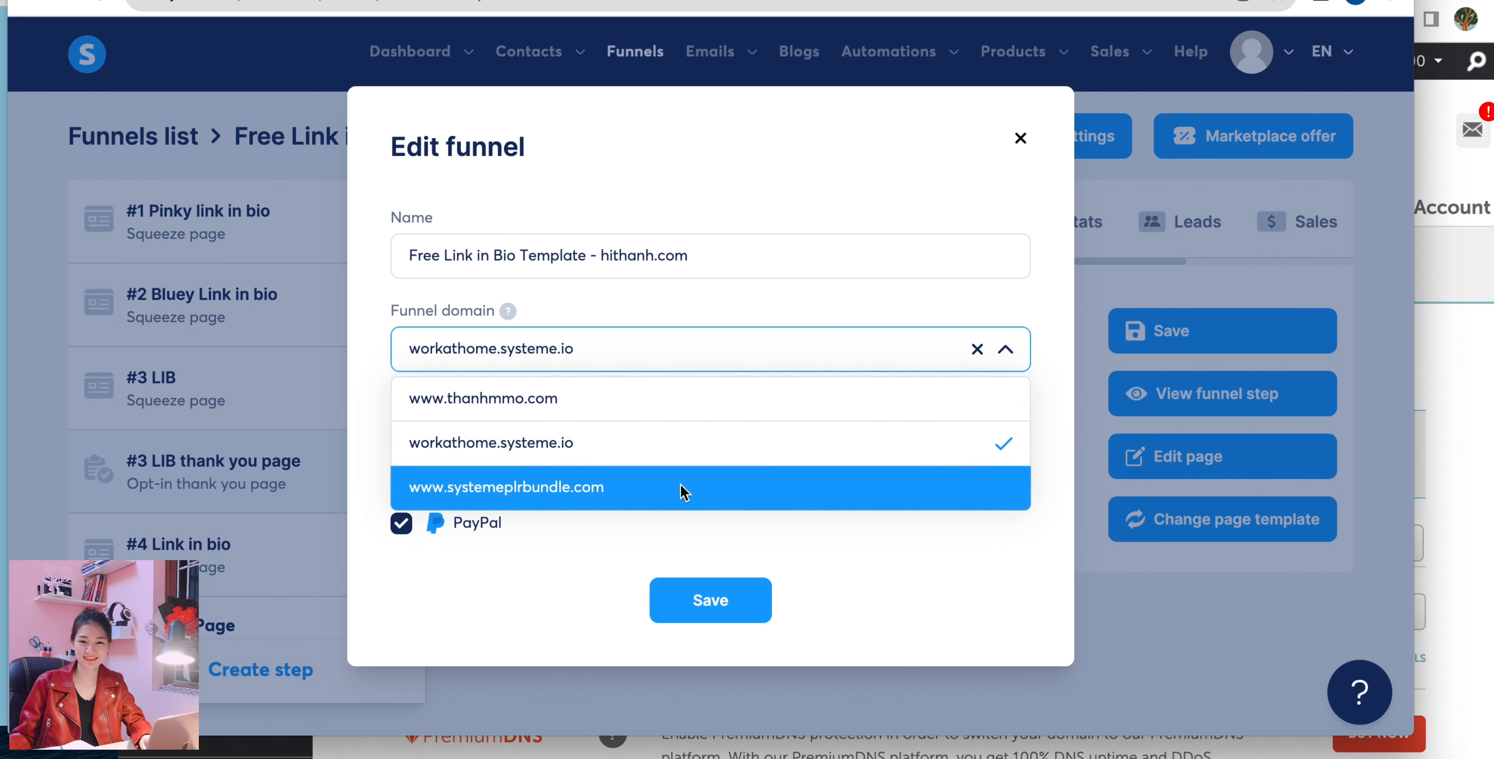
left_click(747, 408)
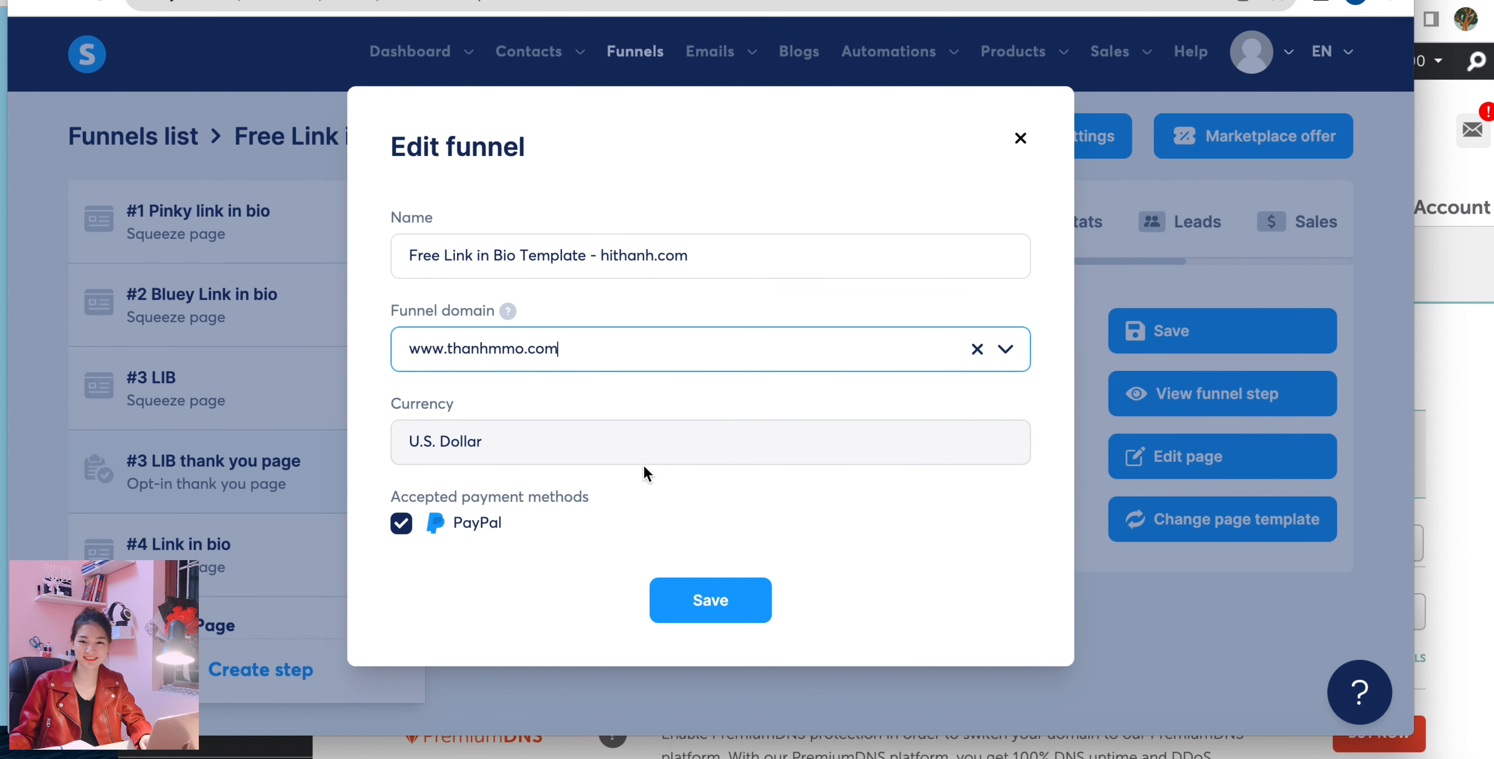
left_click(712, 609)
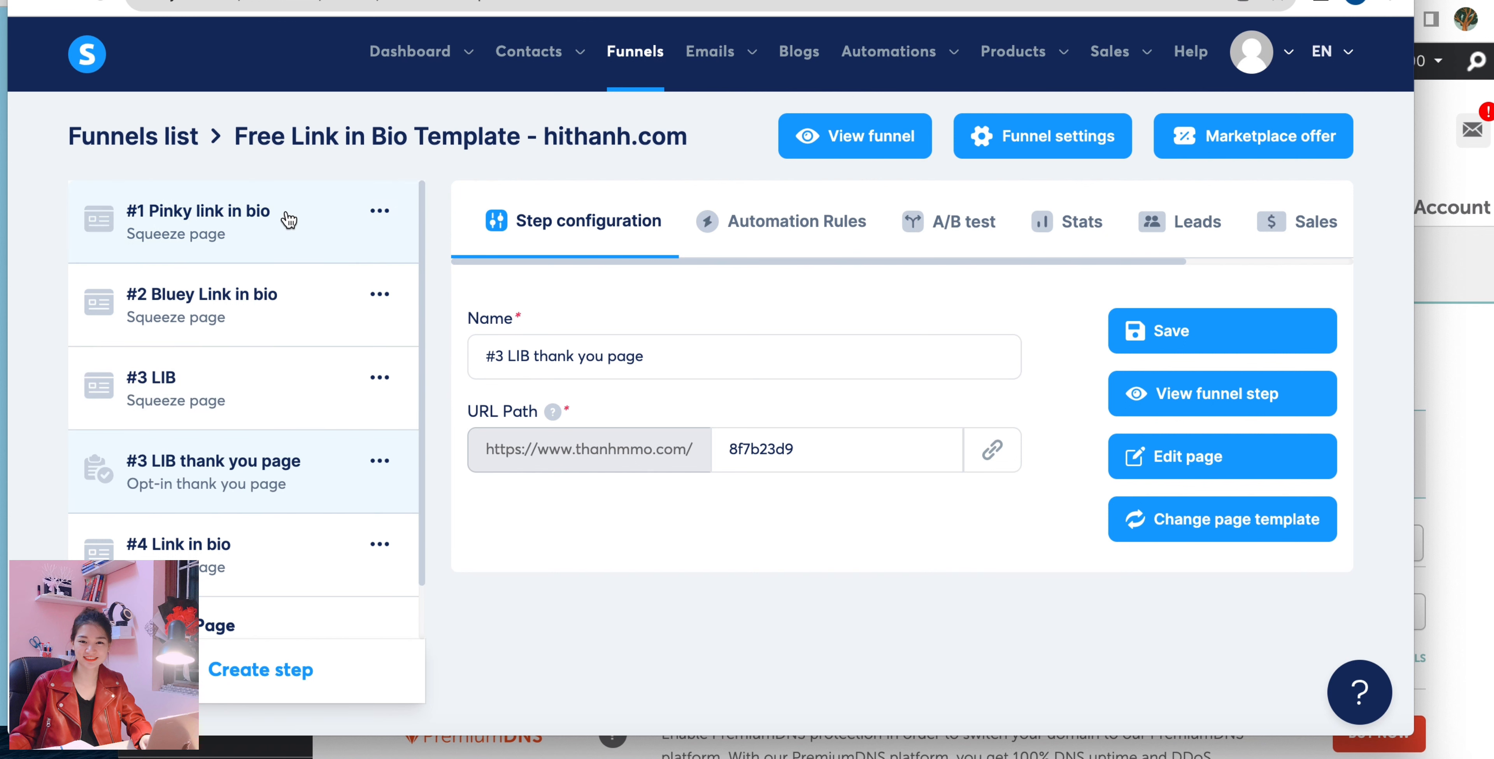
View the live page of the funnel step #1 Pinky link in bio to check it on the custom domain.
left_click_drag(722, 448, 823, 448)
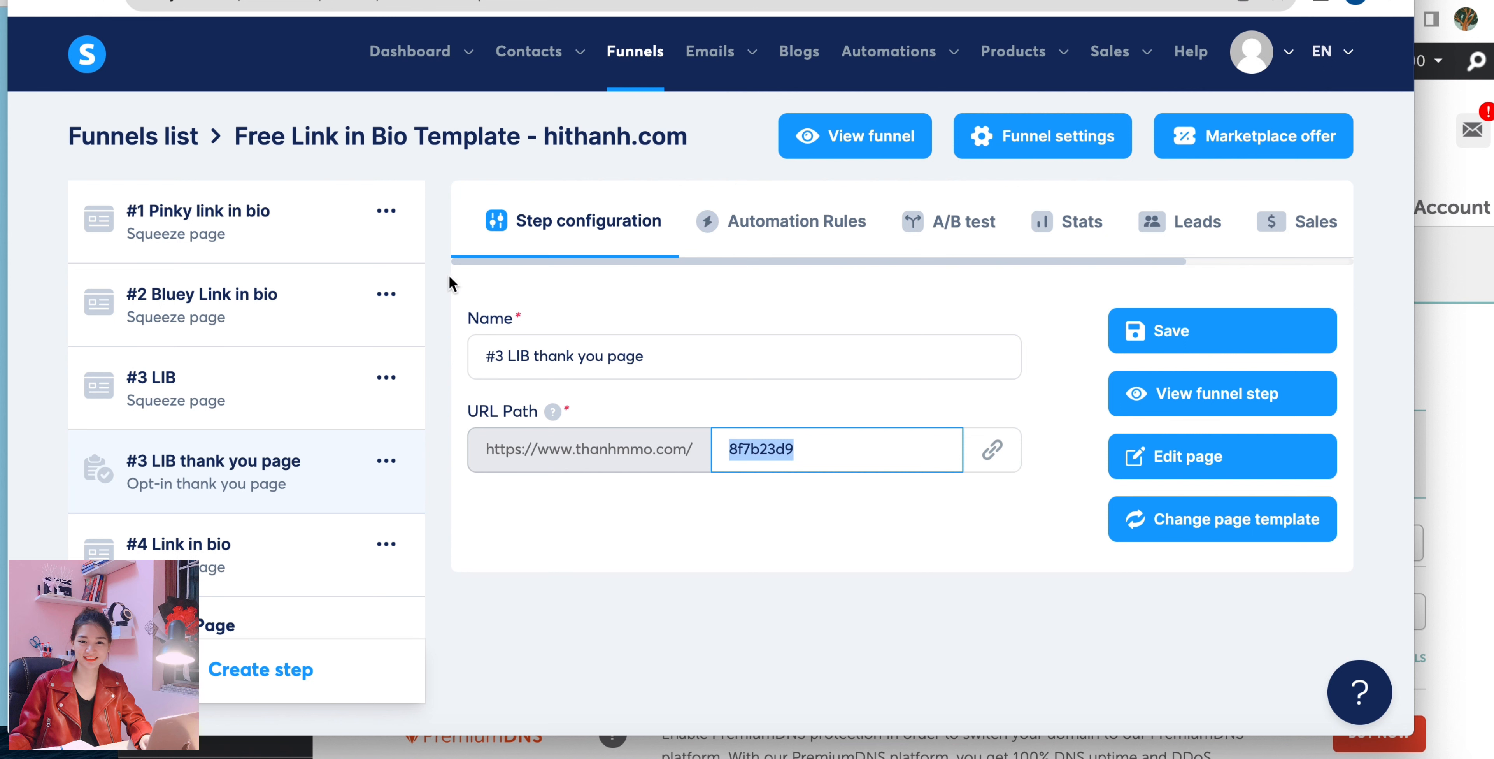
left_click(317, 221)
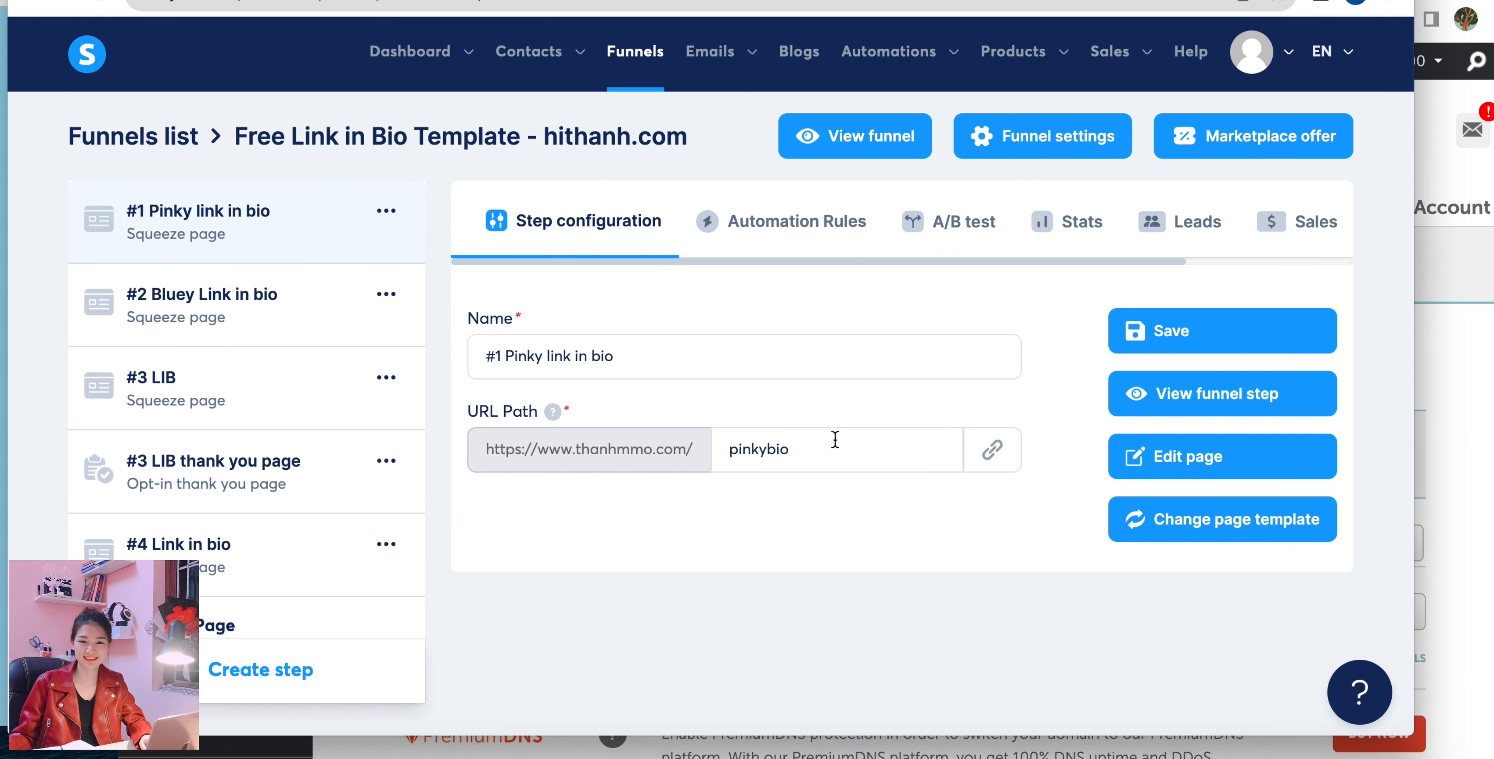
left_click(1169, 401)
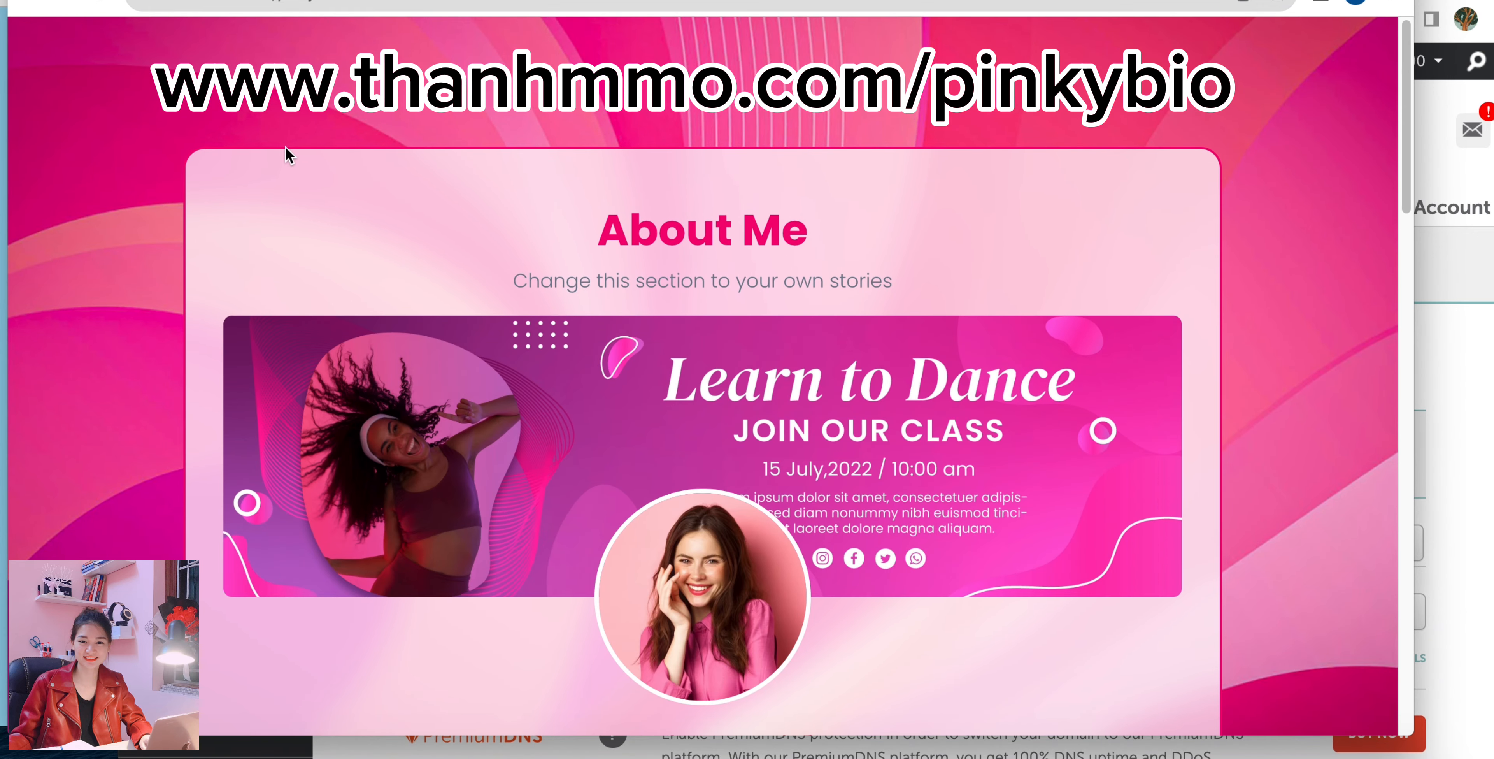
scroll(285, 149, "down", 1)
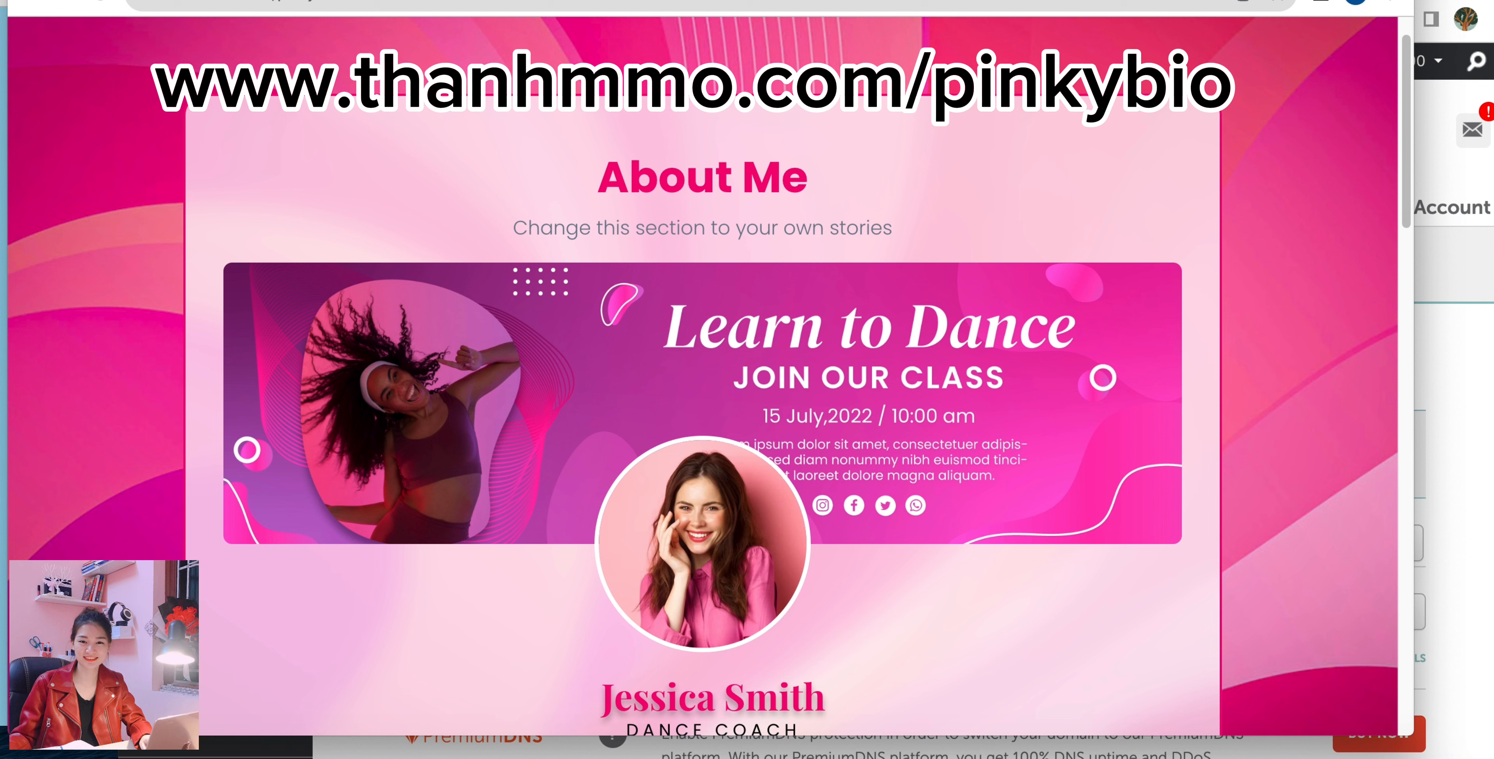